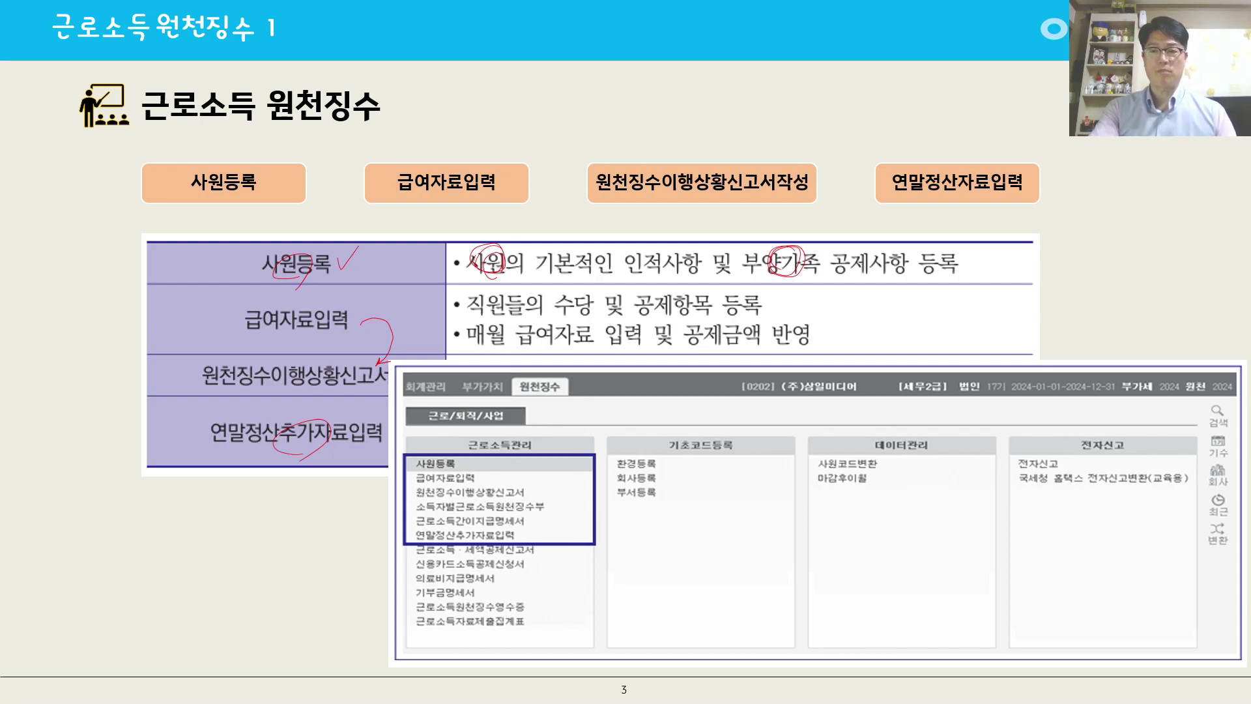
pyautogui.press('Right')
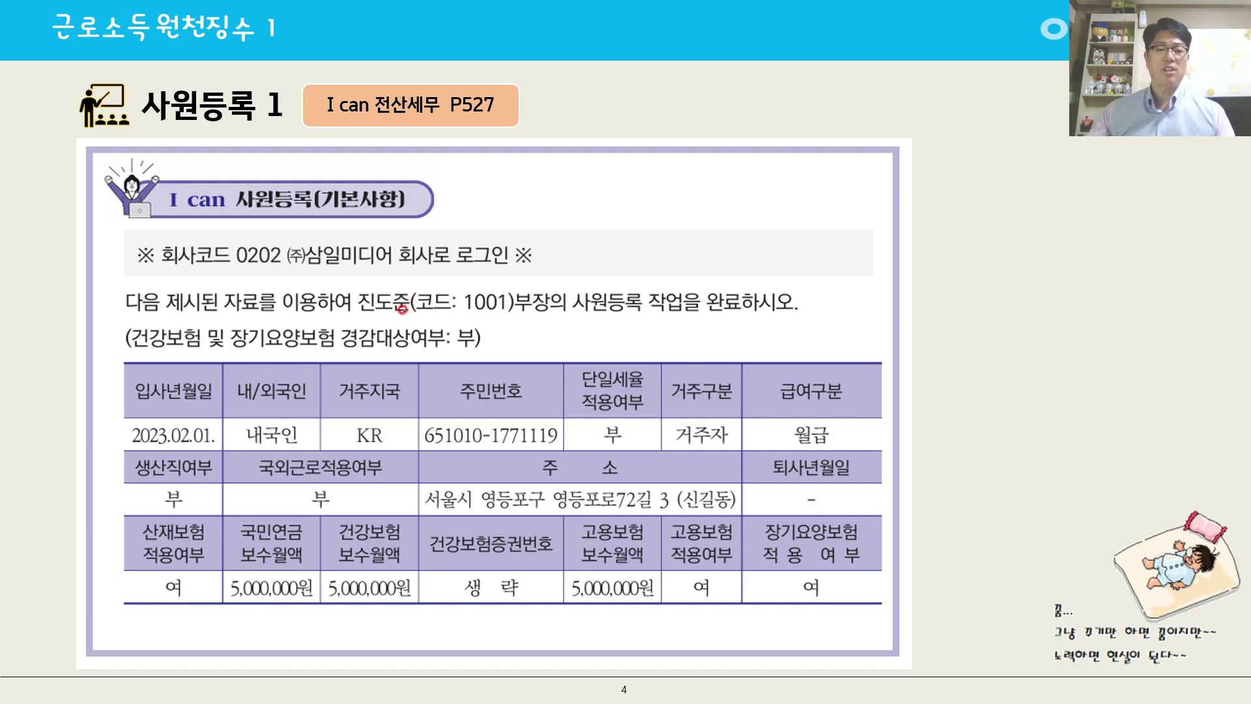
pyautogui.moveTo(358, 303); pyautogui.dragTo(387, 322)
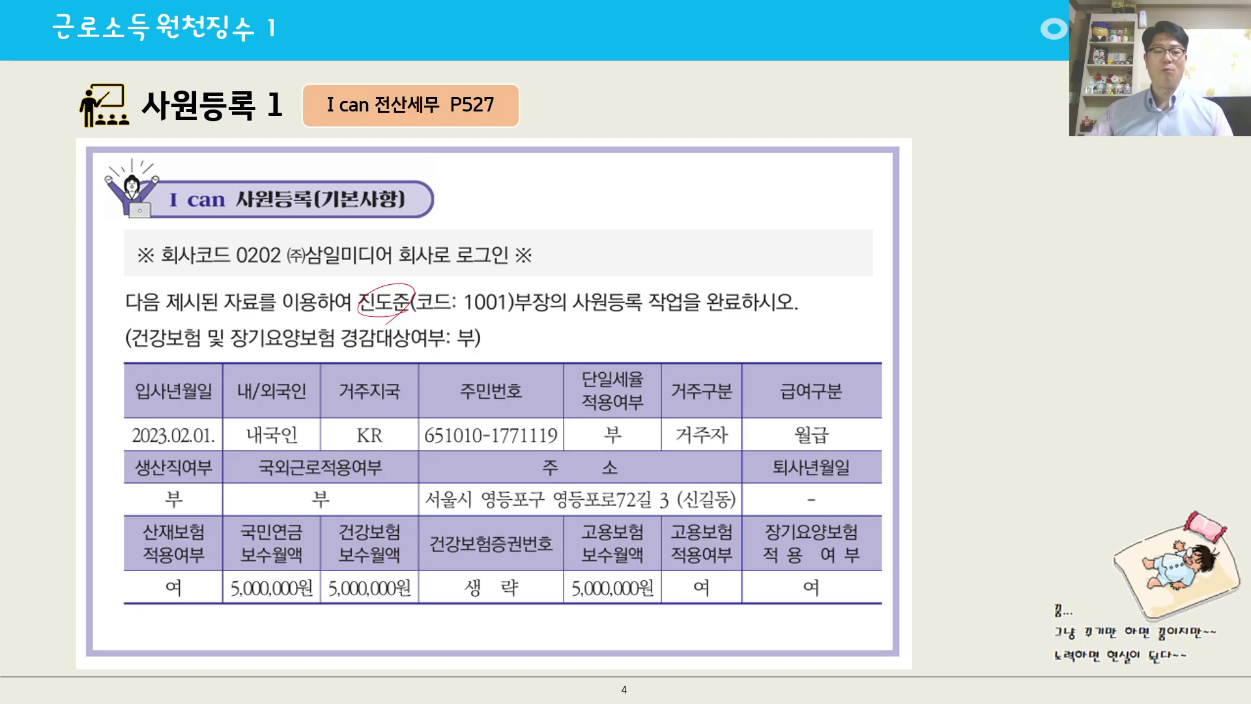
pyautogui.moveTo(567, 561)
pyautogui.mouseDown()
pyautogui.moveTo(378, 512)
pyautogui.moveTo(560, 483)
pyautogui.moveTo(460, 562)
pyautogui.mouseUp()
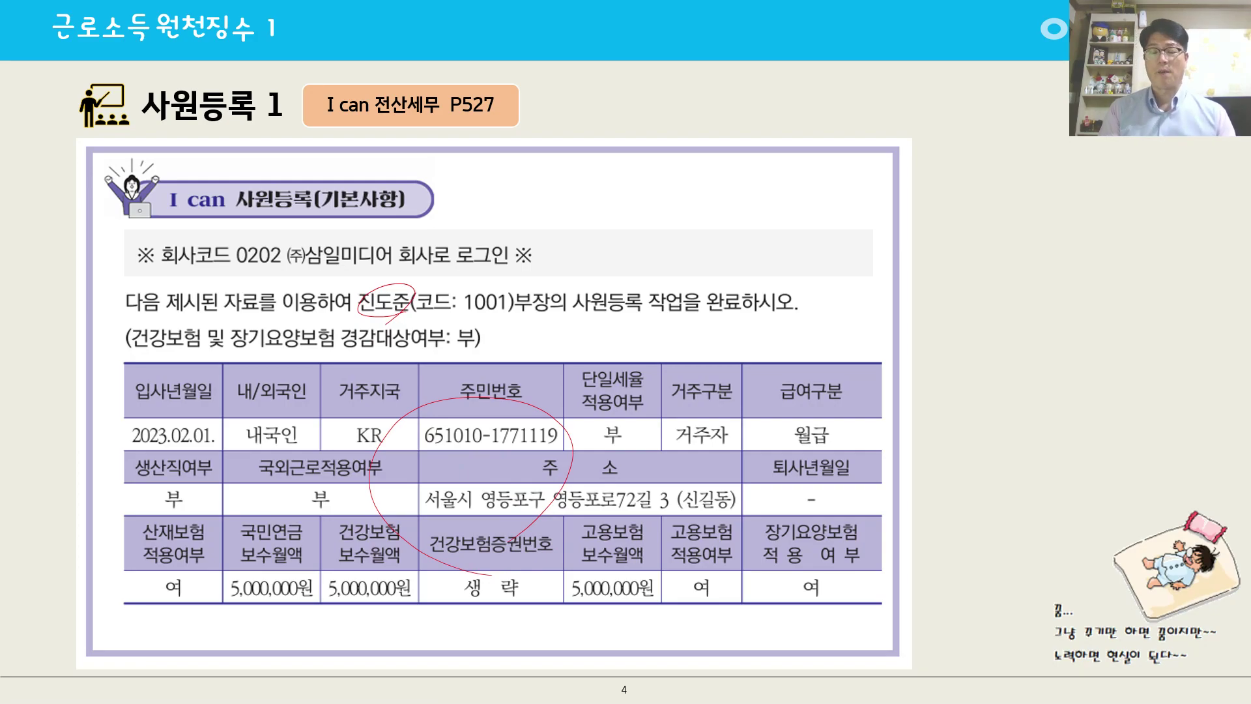
pyautogui.moveTo(298, 560)
pyautogui.mouseDown()
pyautogui.moveTo(265, 550)
pyautogui.moveTo(295, 581)
pyautogui.mouseUp()
pyautogui.moveTo(385, 561); pyautogui.dragTo(374, 582)
pyautogui.moveTo(630, 559)
pyautogui.mouseDown()
pyautogui.moveTo(601, 553)
pyautogui.moveTo(626, 577)
pyautogui.mouseUp()
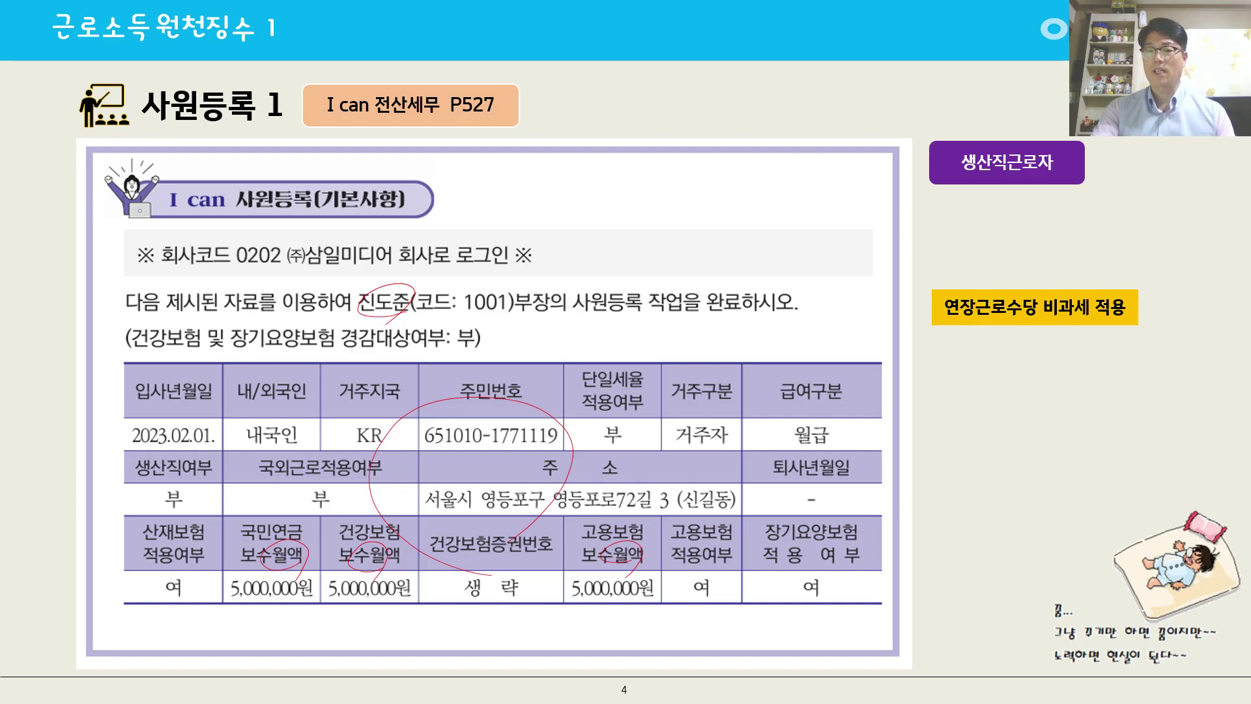
pyautogui.press('Right')
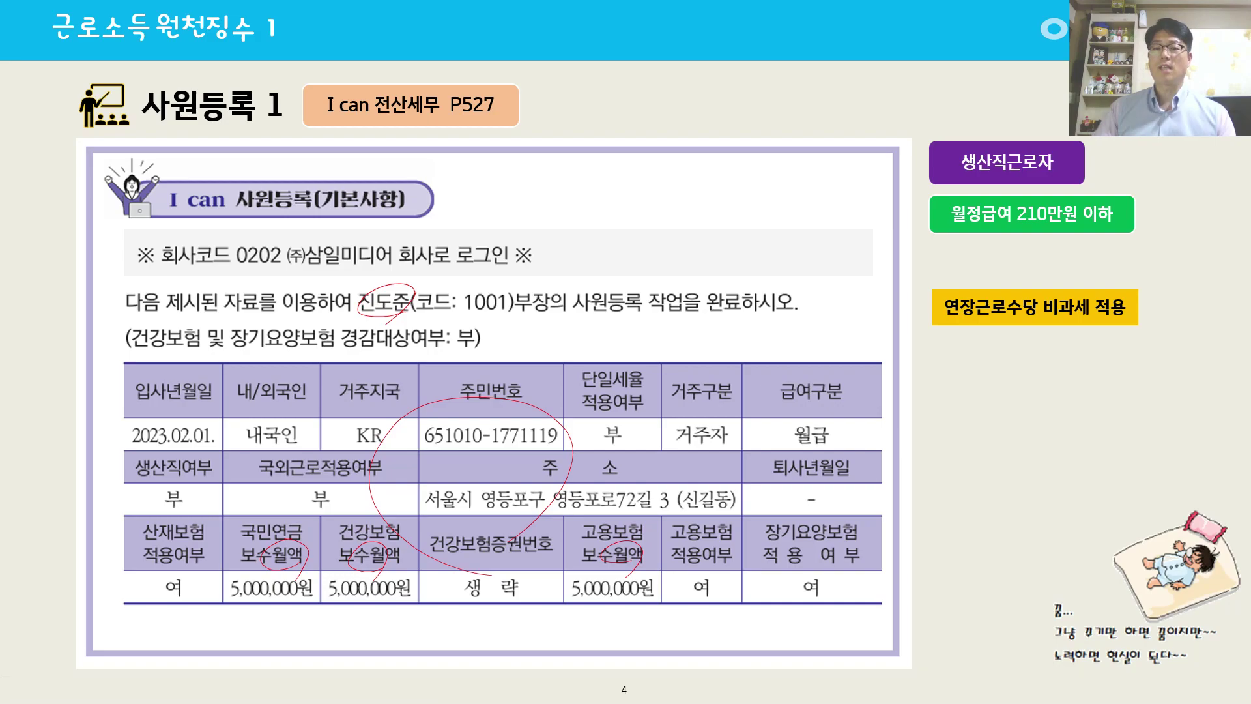
pyautogui.click(601, 484)
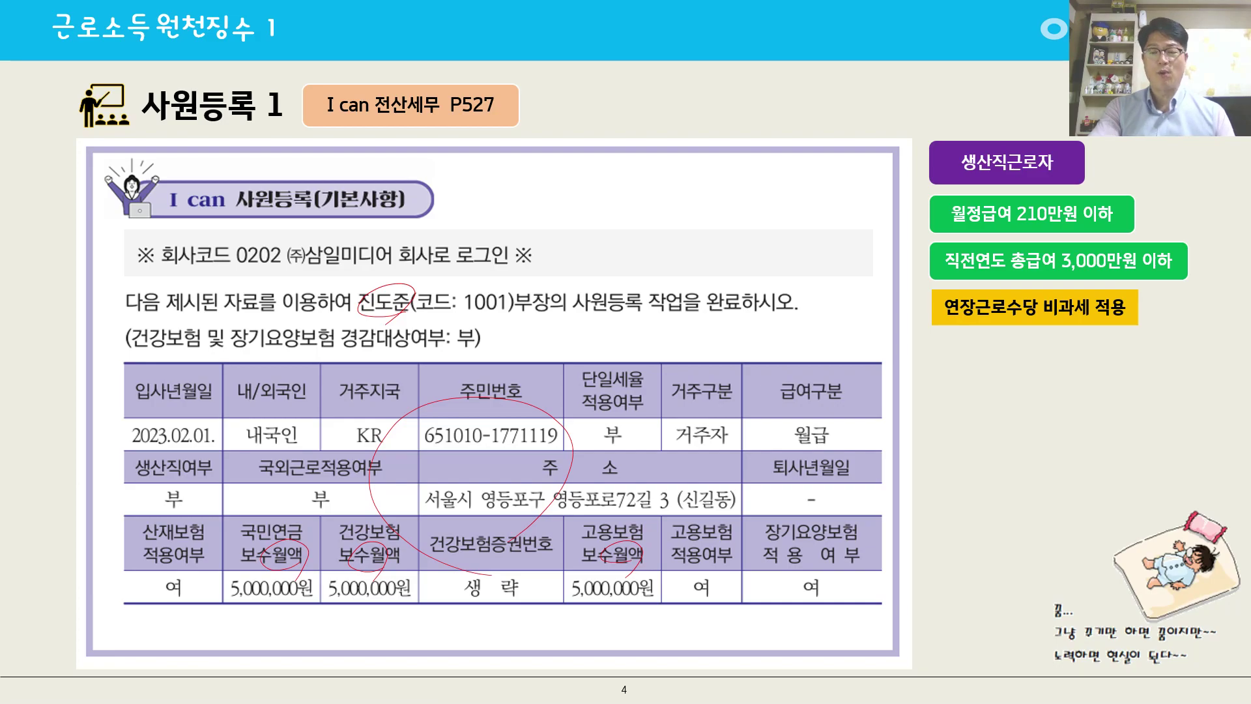
pyautogui.press('Right')
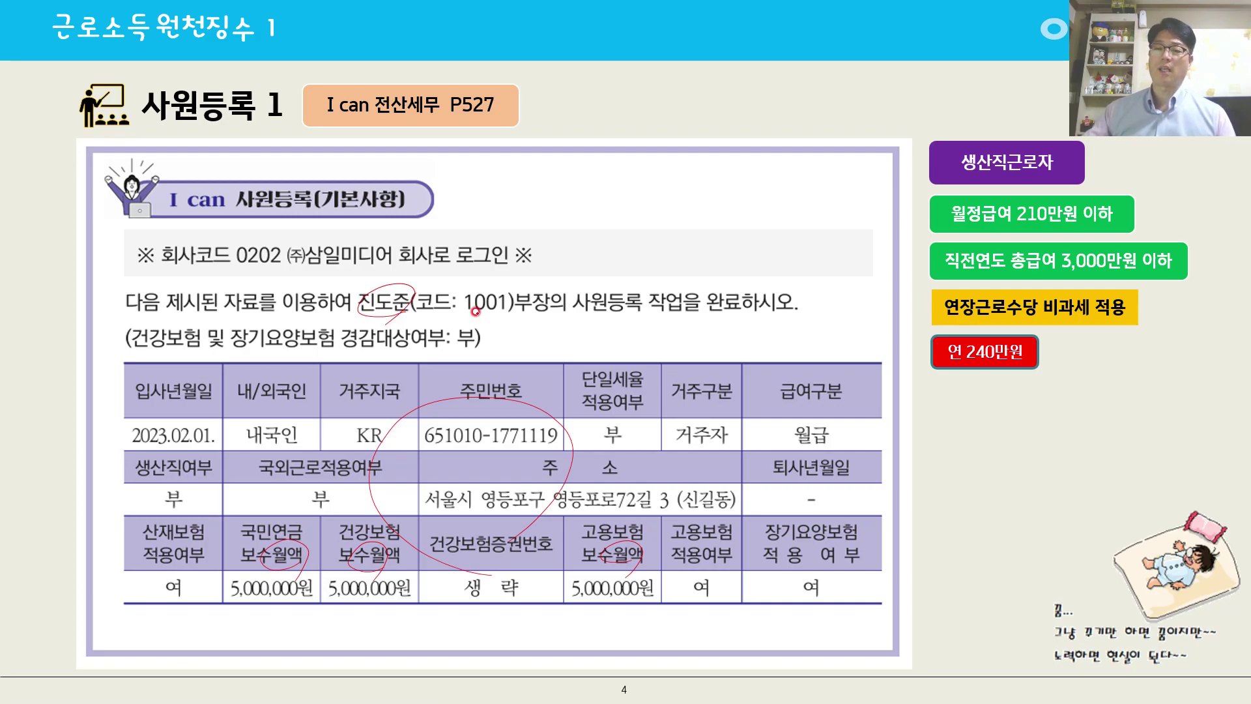
pyautogui.moveTo(926, 307)
pyautogui.mouseDown()
pyautogui.moveTo(906, 235)
pyautogui.moveTo(1040, 338)
pyautogui.mouseUp()
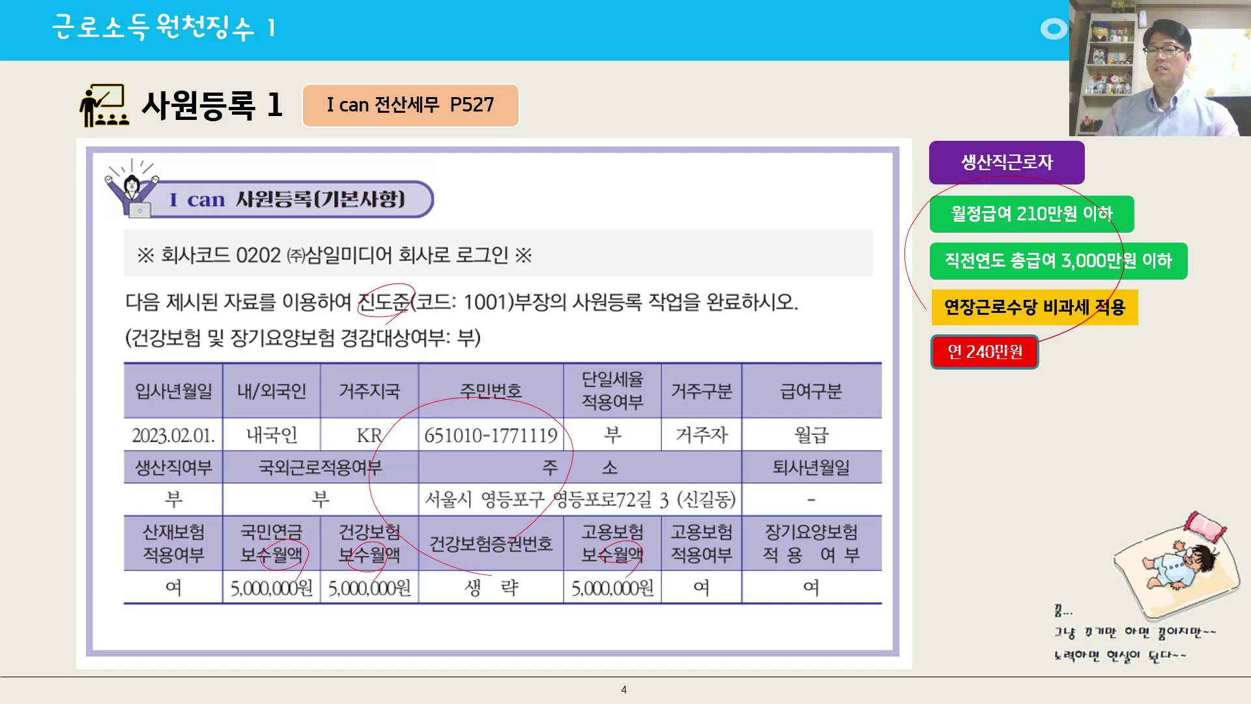
# Switch to KcLep and open employee registration (사원등록) from the withholding tax (원천징수) module.
pyautogui.hotkey('alt', 'Tab')
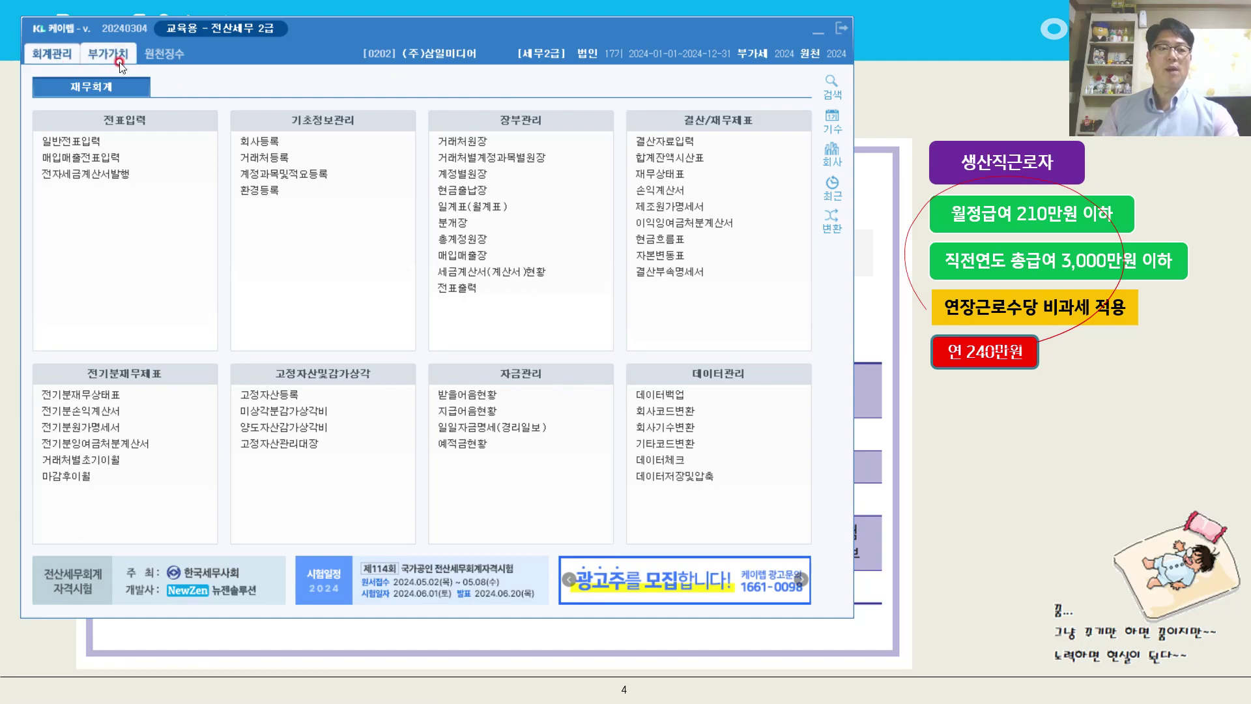
pyautogui.click(163, 57)
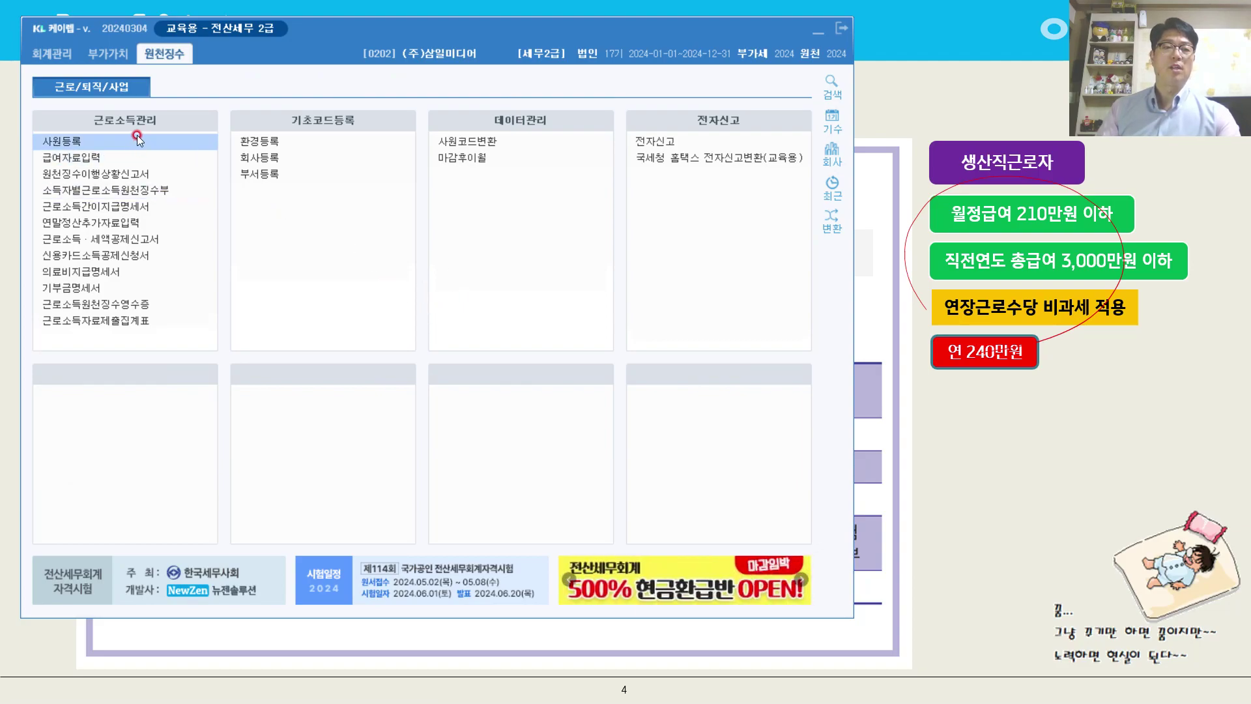
pyautogui.click(76, 144)
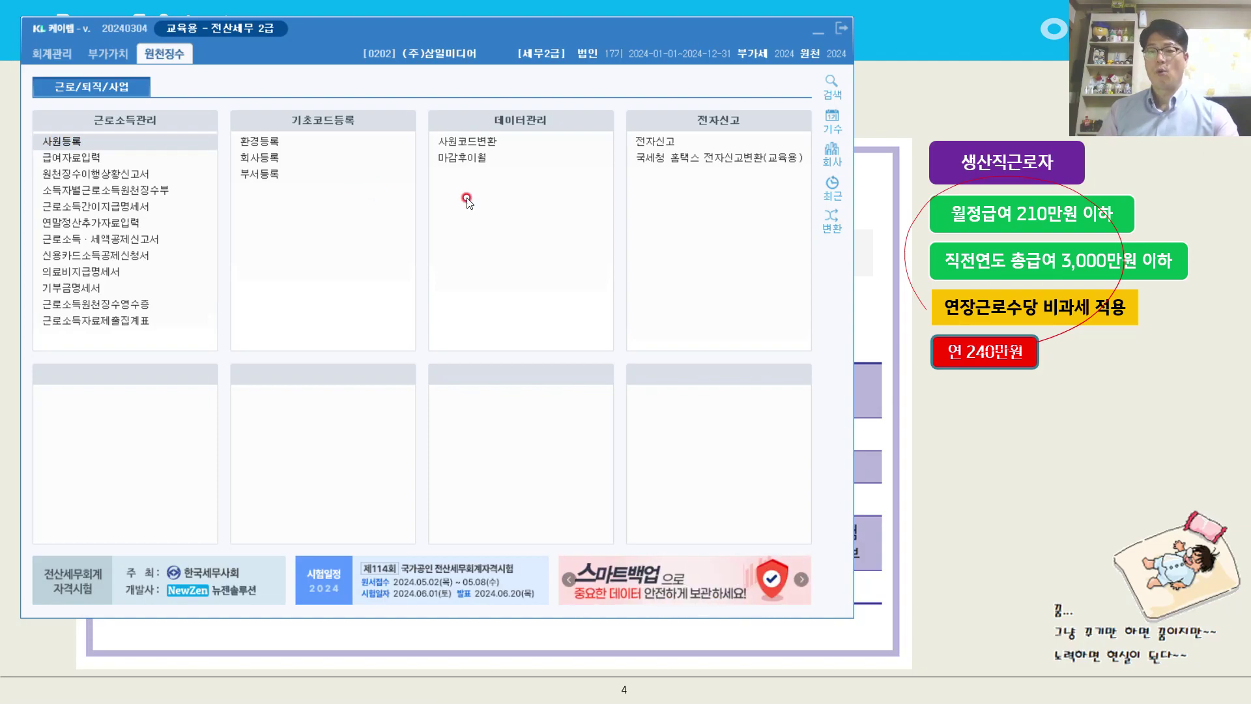
pyautogui.click(170, 145)
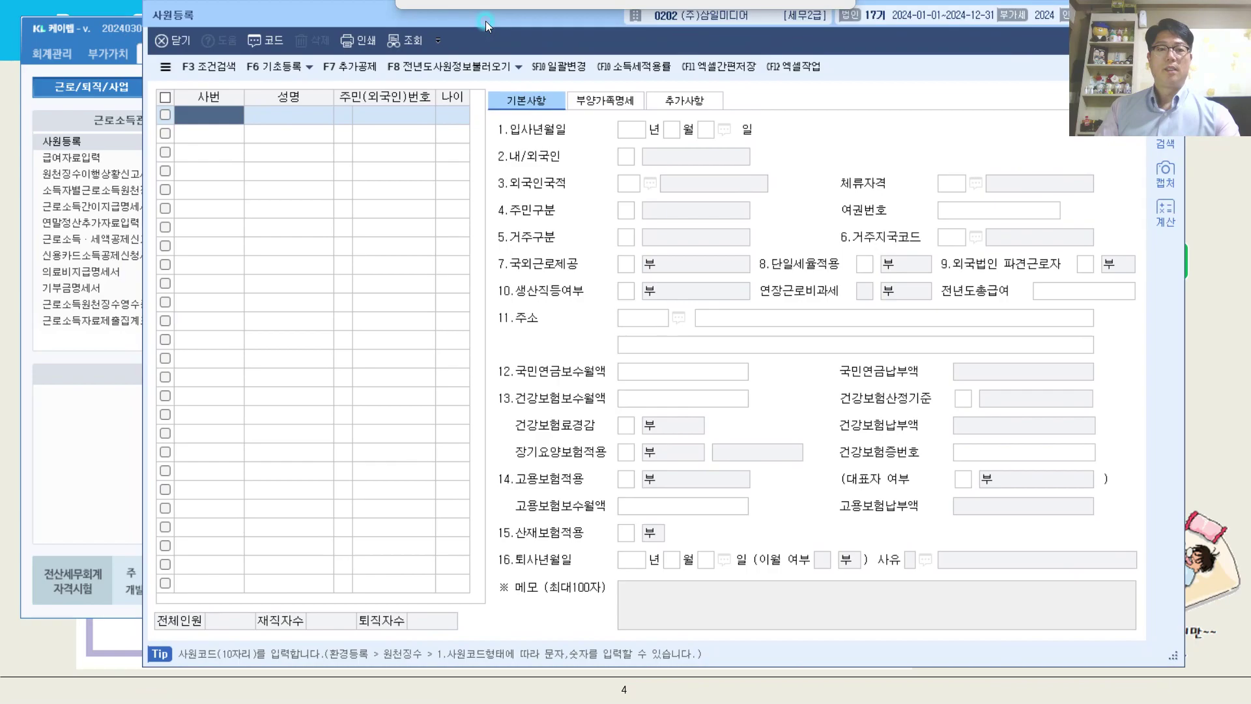
pyautogui.moveTo(486, 20); pyautogui.dragTo(363, 22)
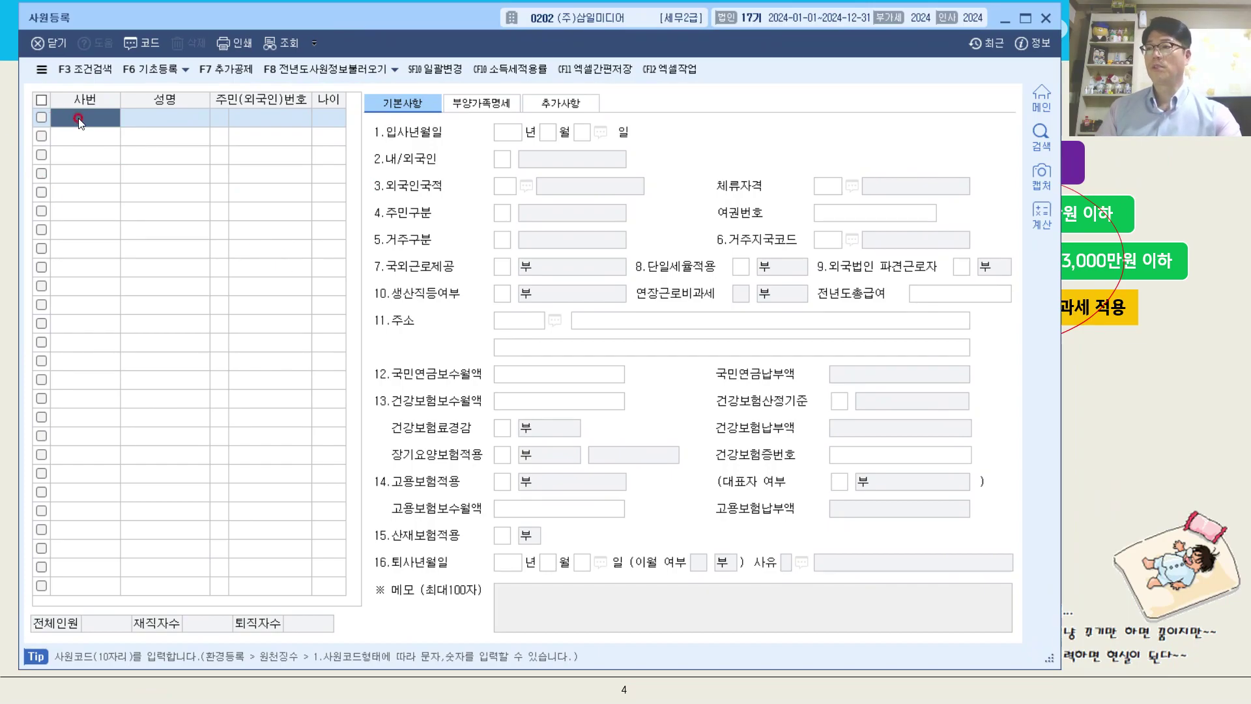
# Add an employee with code 1001, enter the employee's full name and choose 주민등록번호 as the ID type.
pyautogui.write('1001')
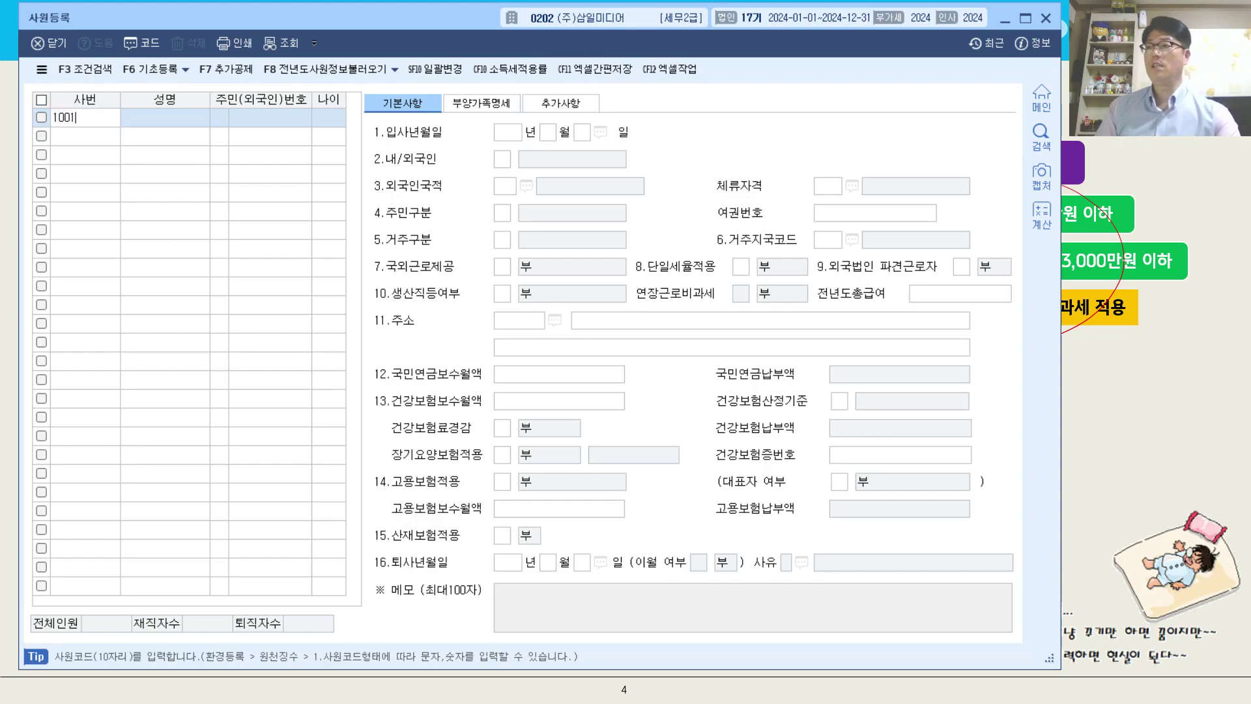
pyautogui.press('Return')
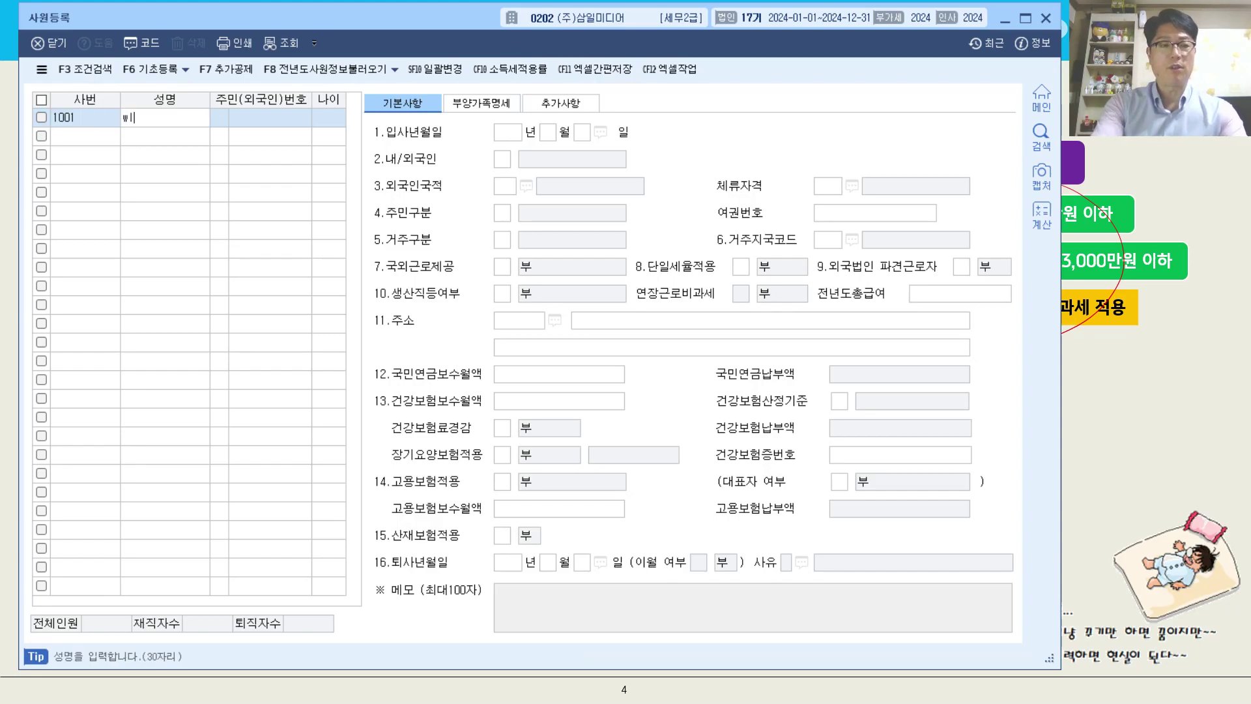
pyautogui.write('진도준')
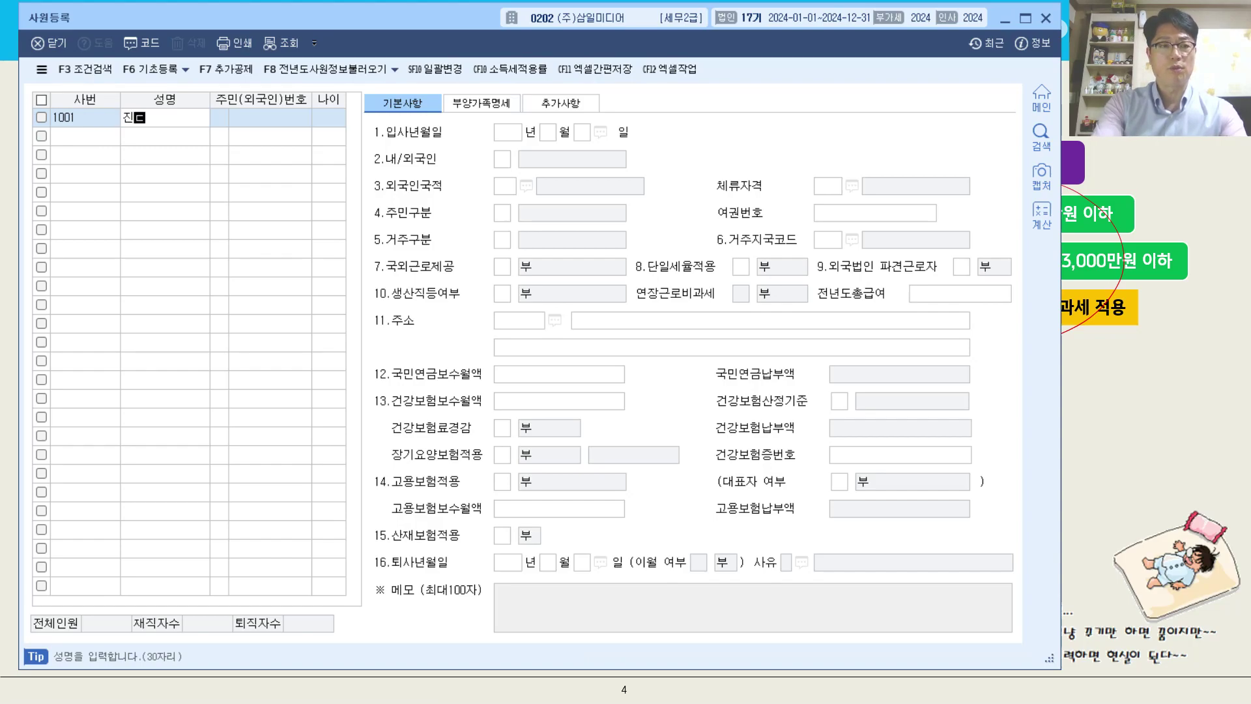
pyautogui.press('Return')
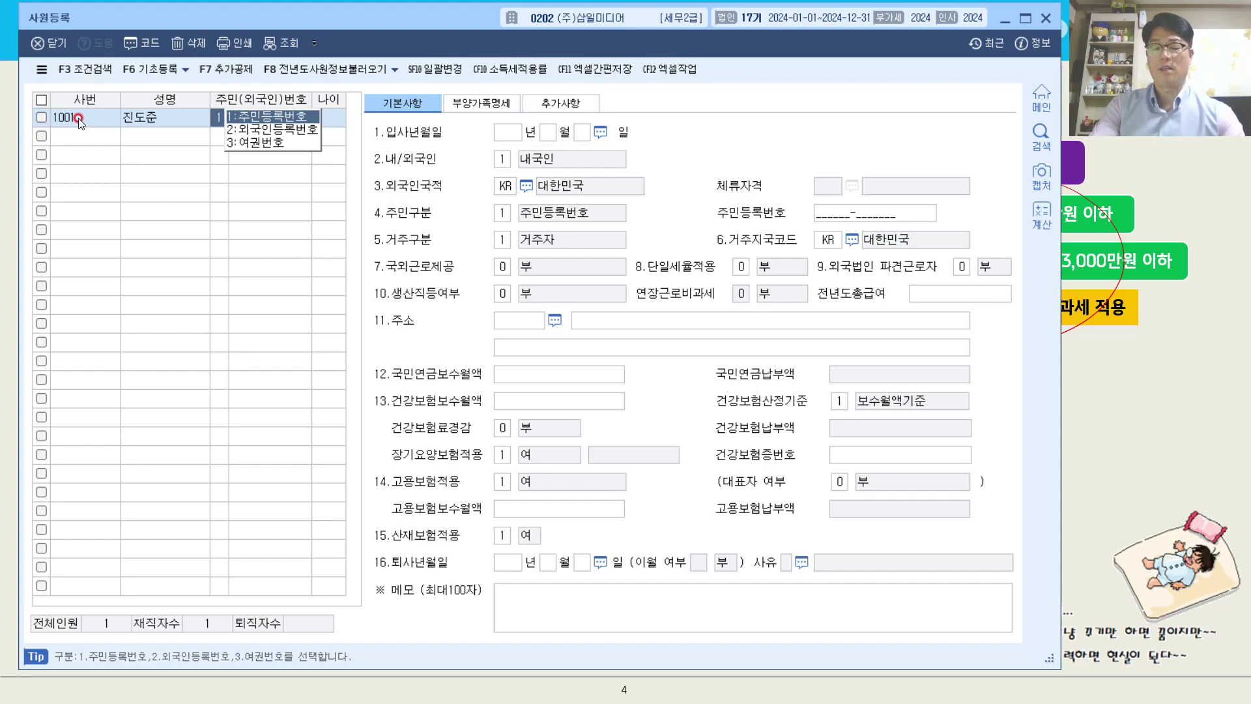
pyautogui.press('Return')
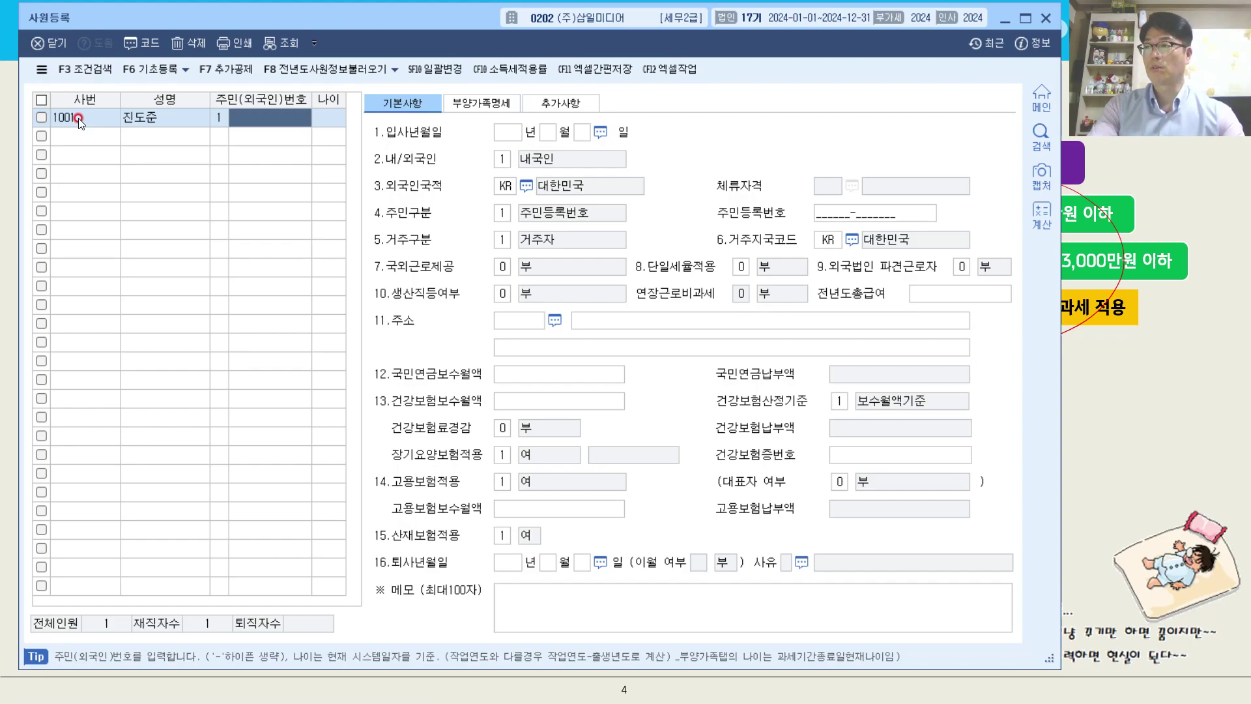
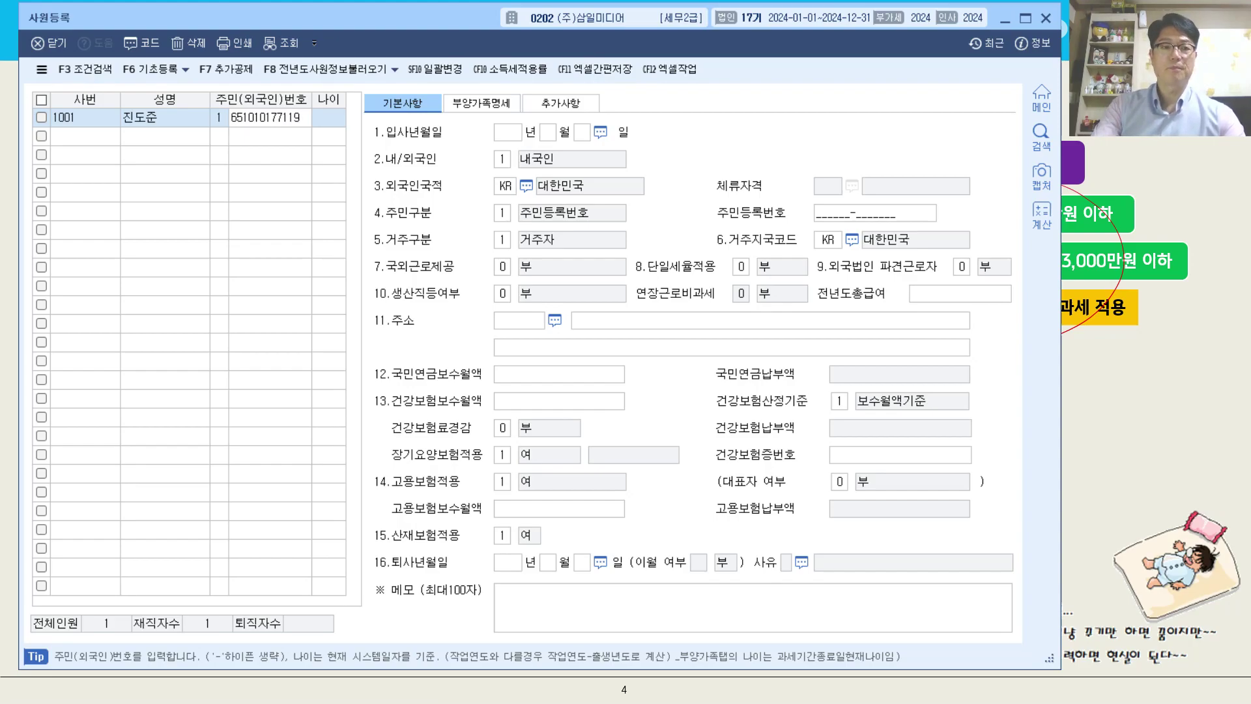
pyautogui.click(78, 119)
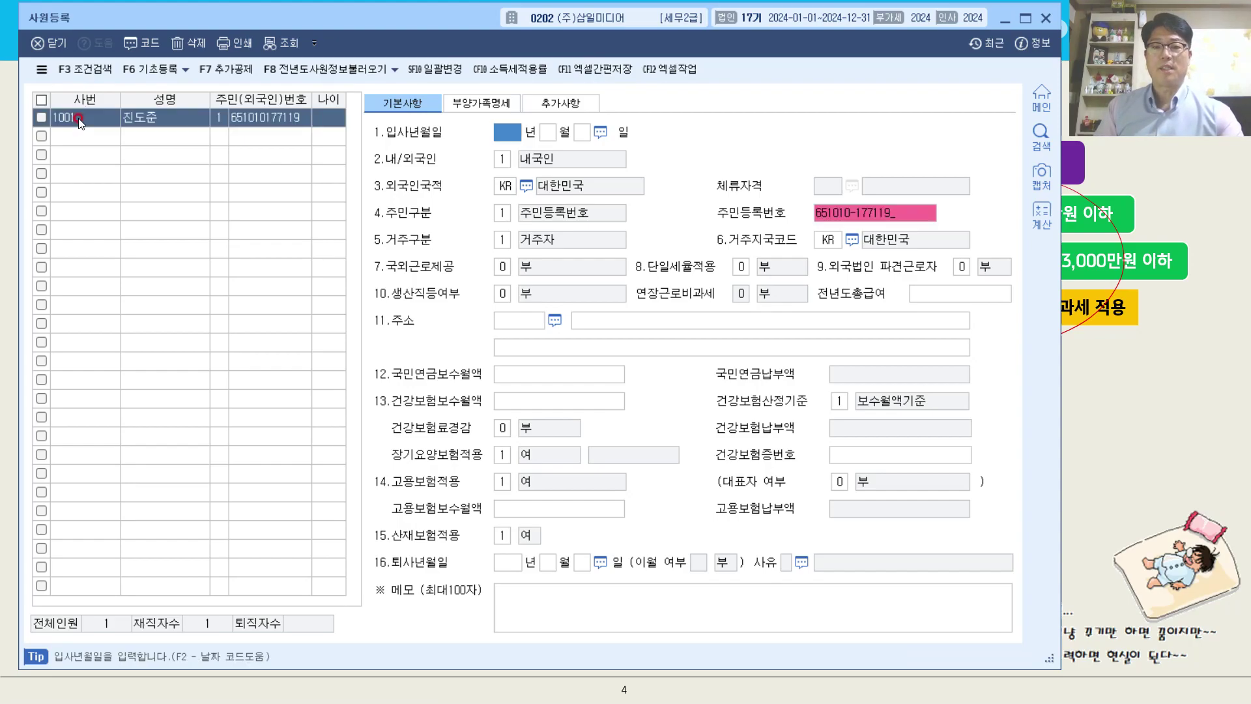
# Enter the employee's full resident registration number in the employee list.
pyautogui.click(269, 123)
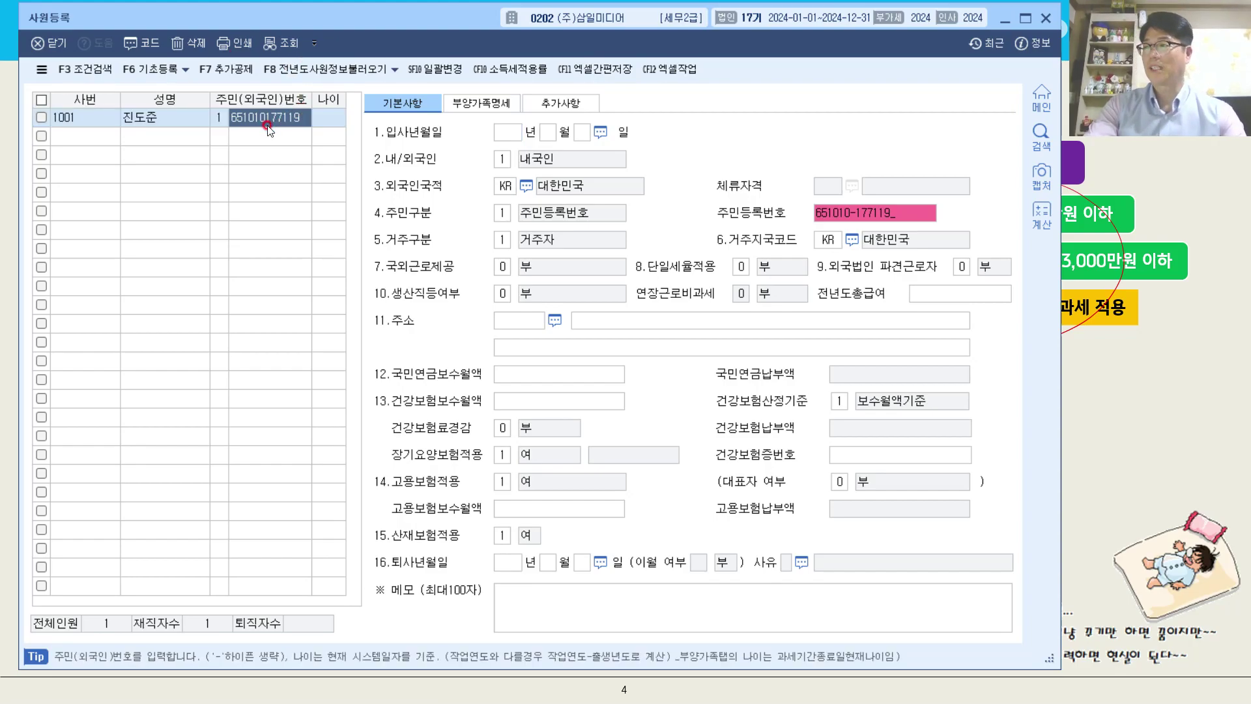
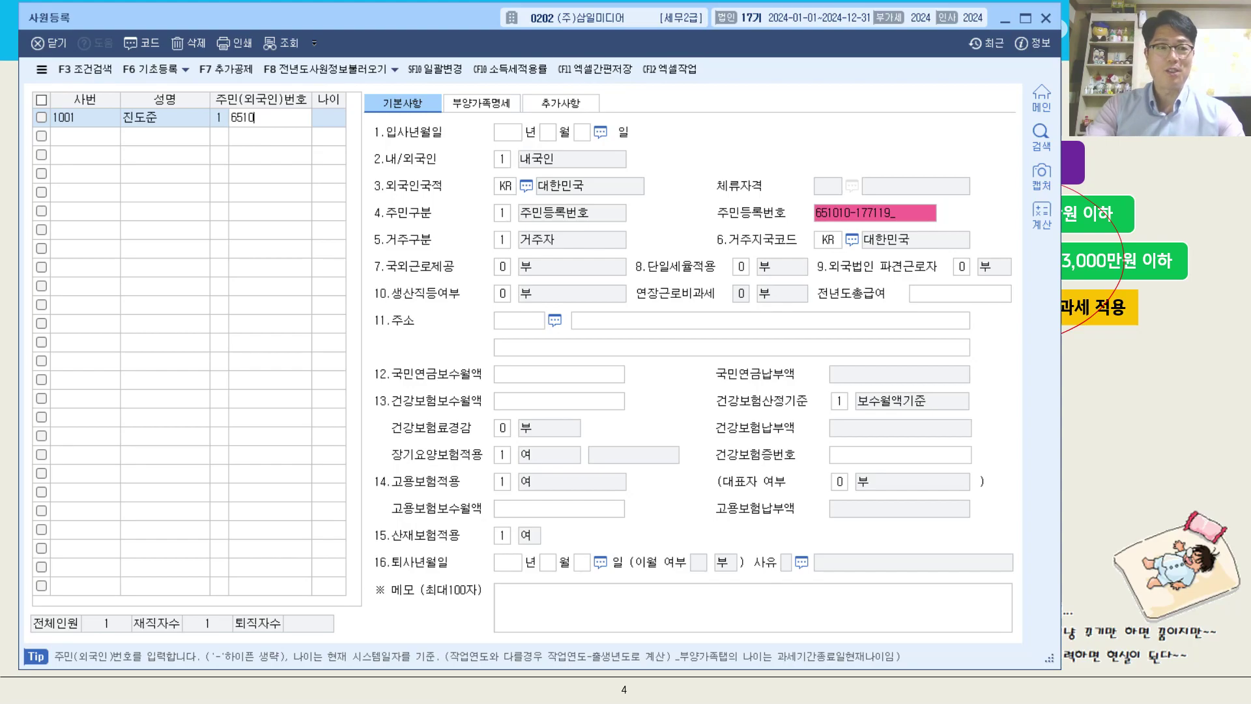
pyautogui.press('Return')
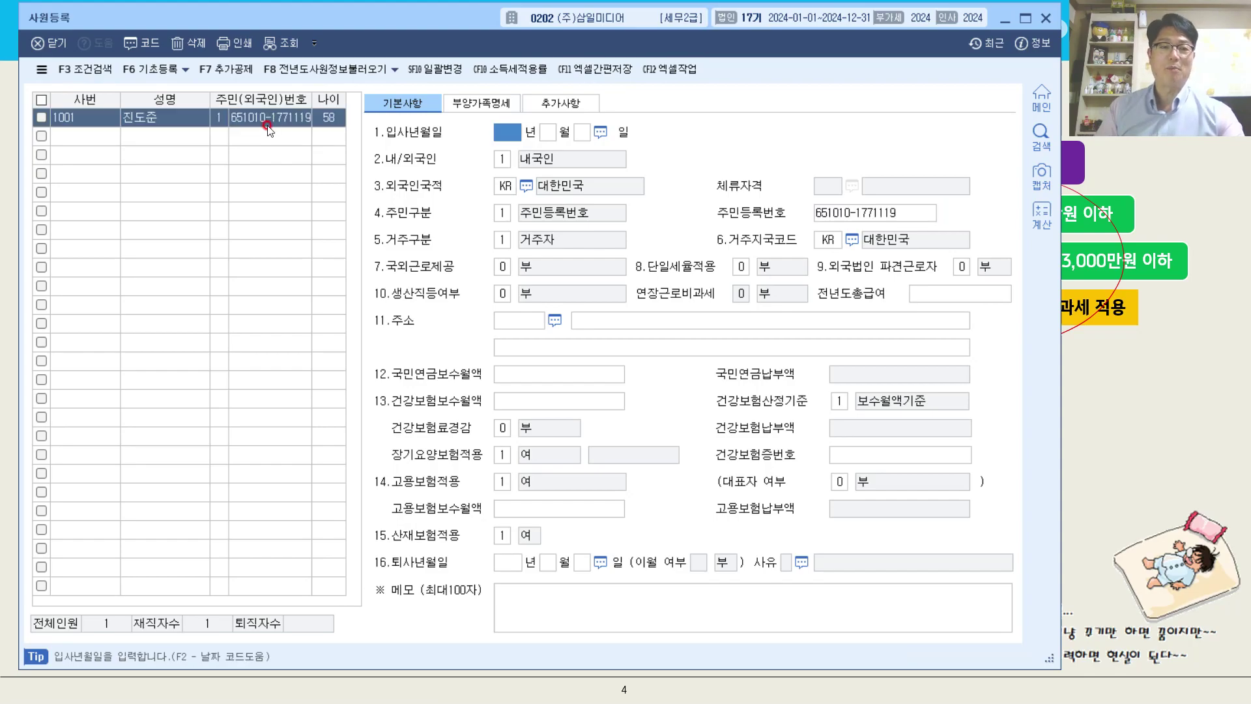
# Set the hire date (입사년월일) to 2023-02-01 and the nationality type to 내국인.
pyautogui.moveTo(326, 126)
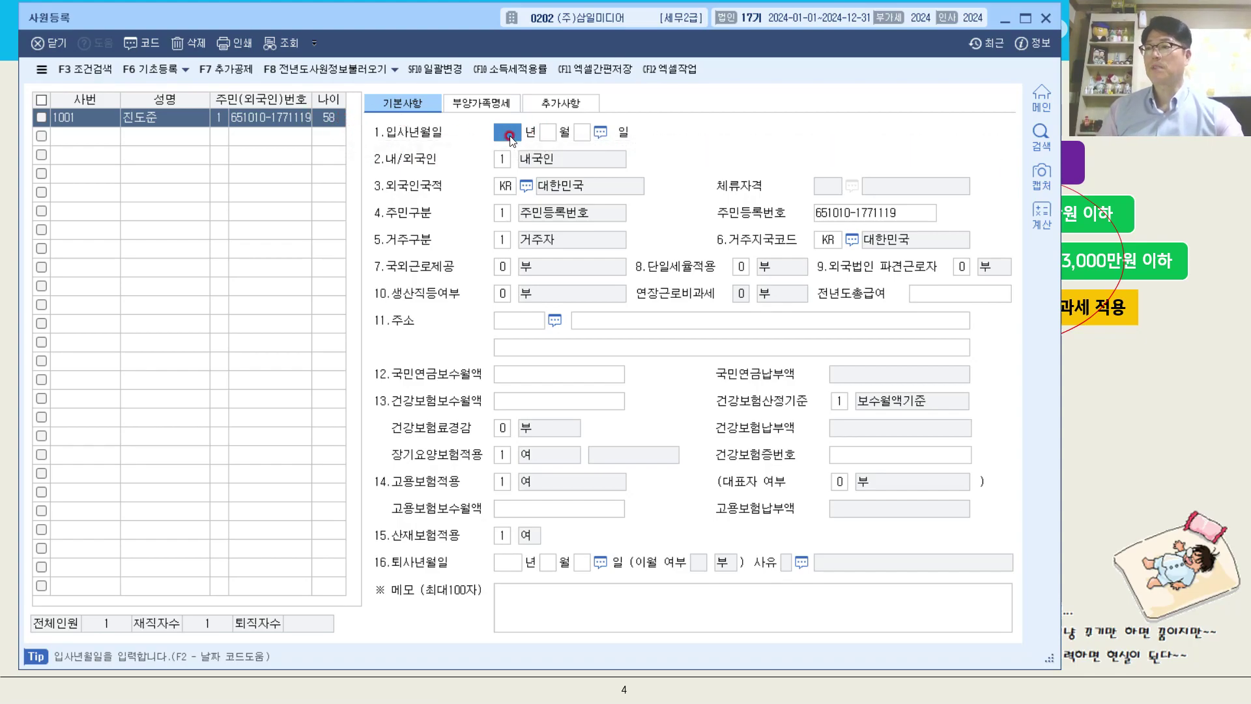
pyautogui.write('2023')
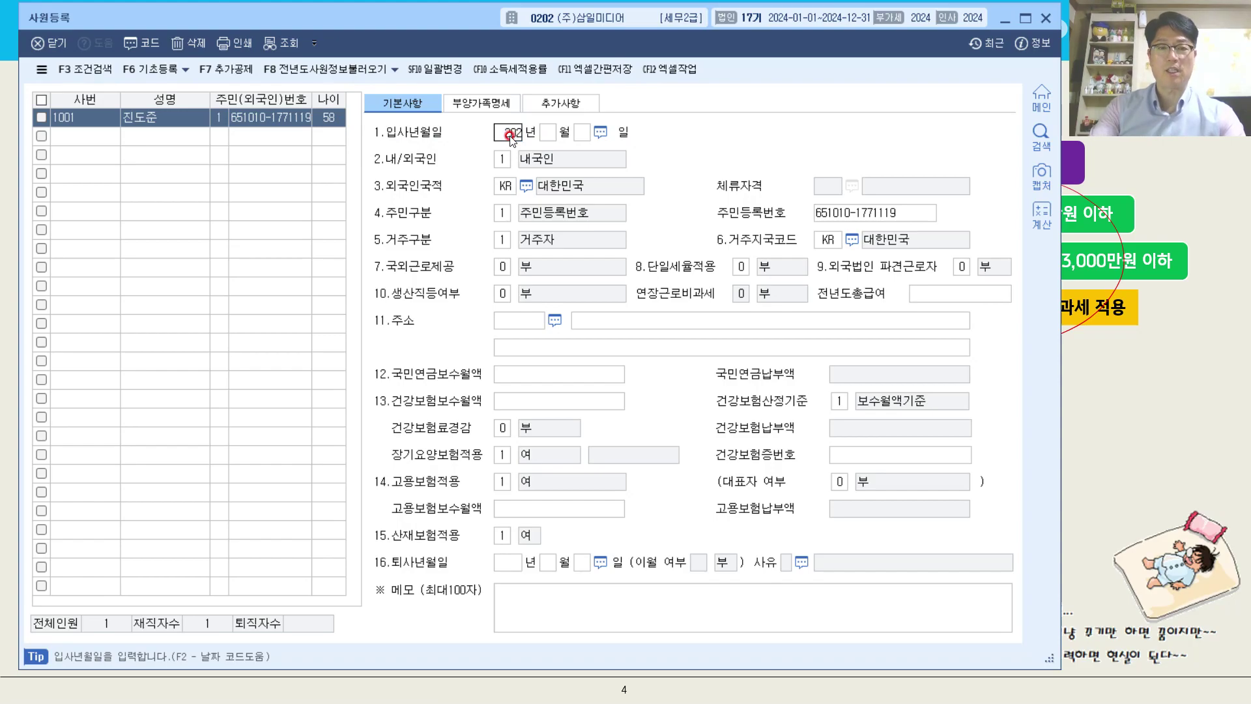
pyautogui.write('0201')
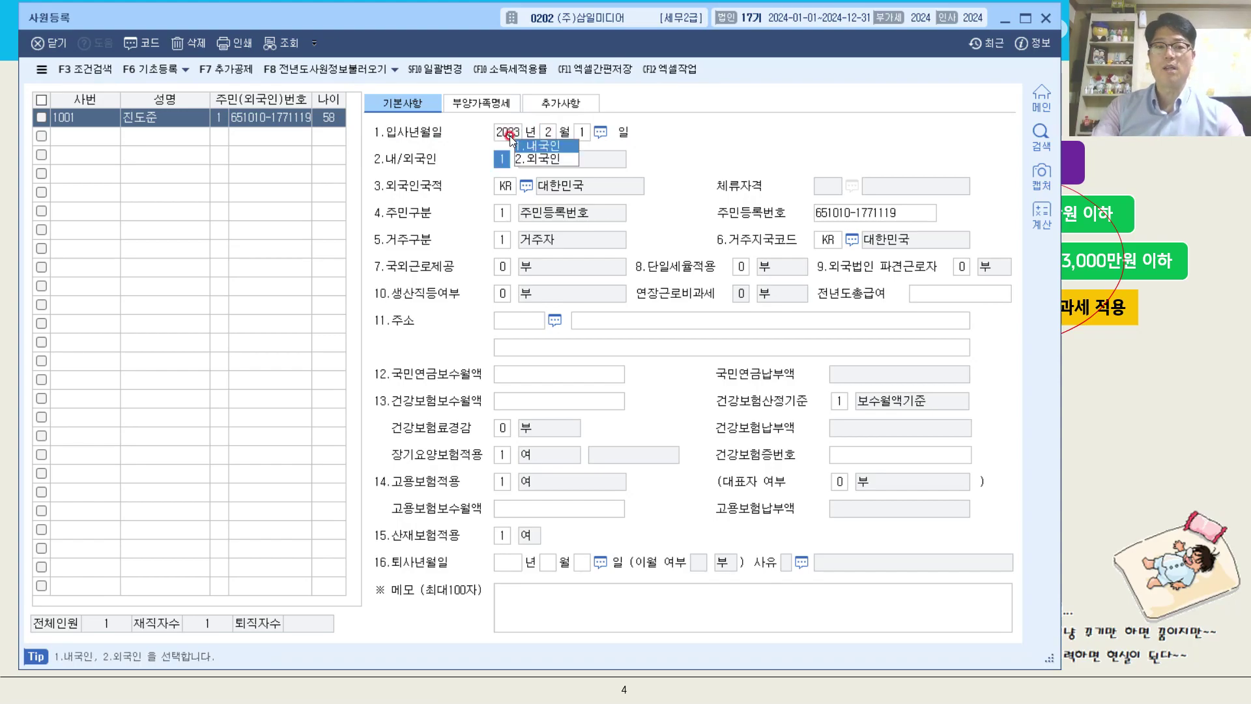
pyautogui.press('Return')
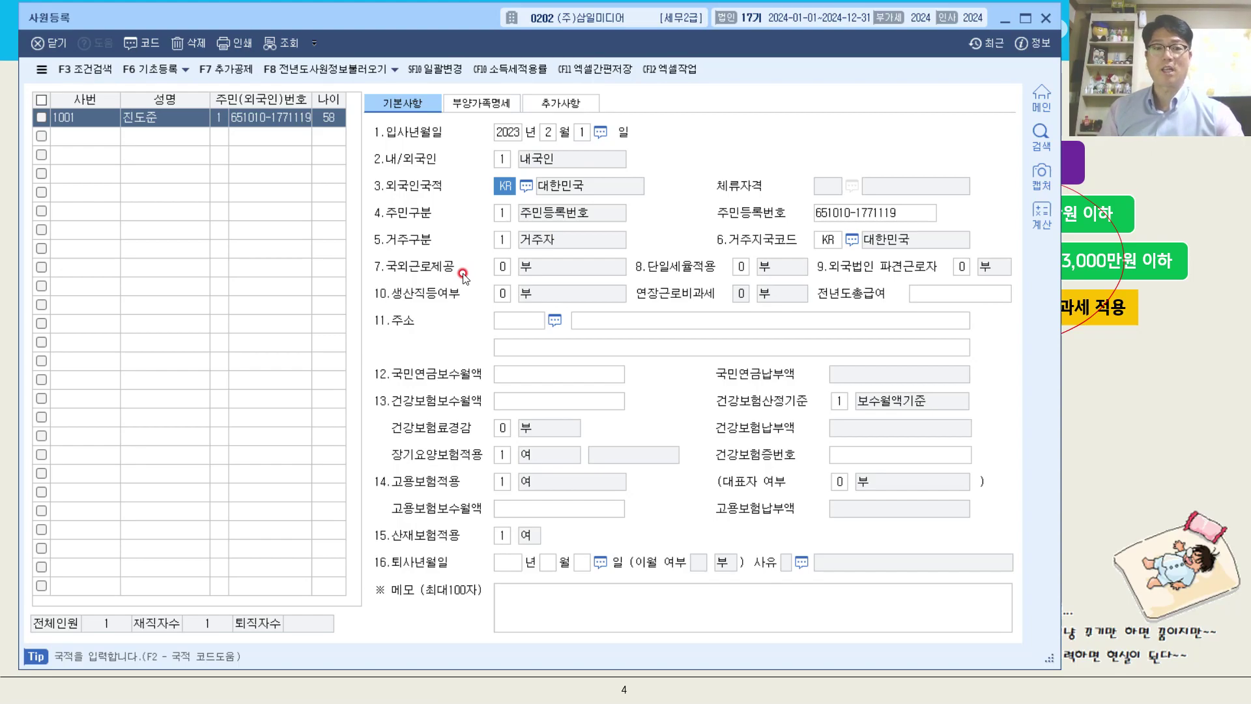
# Set overseas work (국외근로제공) to 부 and production worker status (생산직등여부) to 부.
pyautogui.click(504, 267)
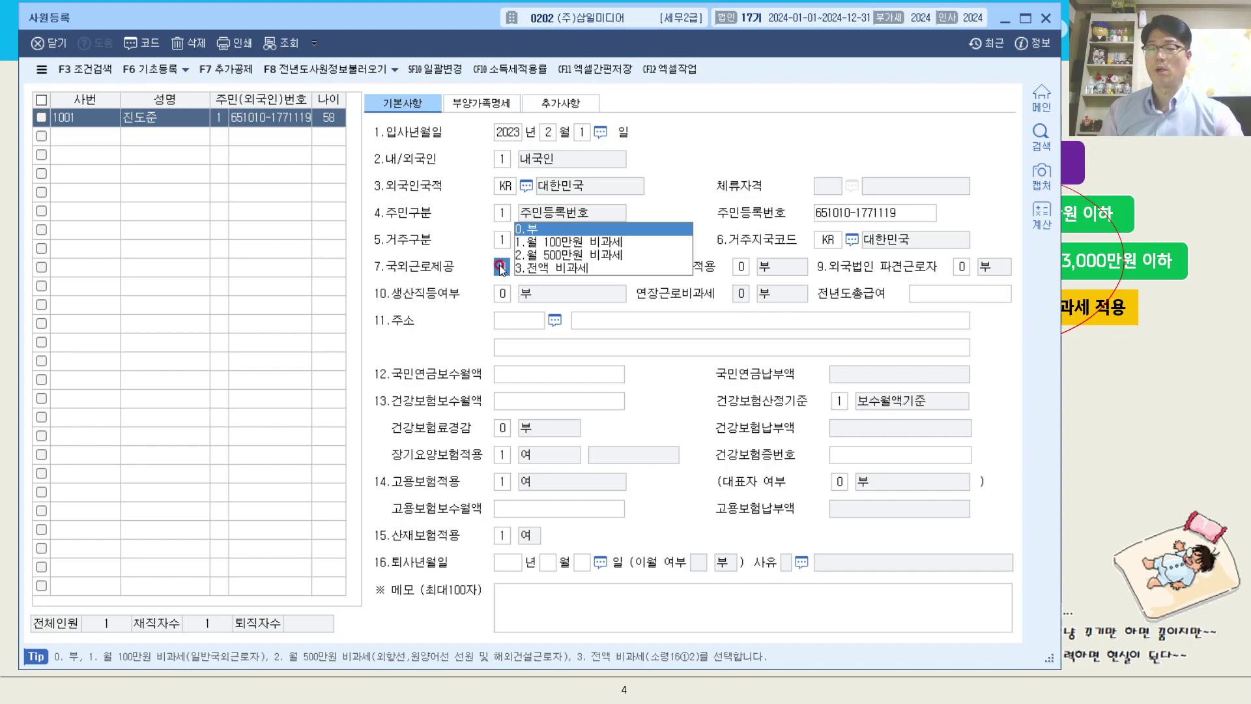
pyautogui.click(557, 230)
pyautogui.click(507, 266)
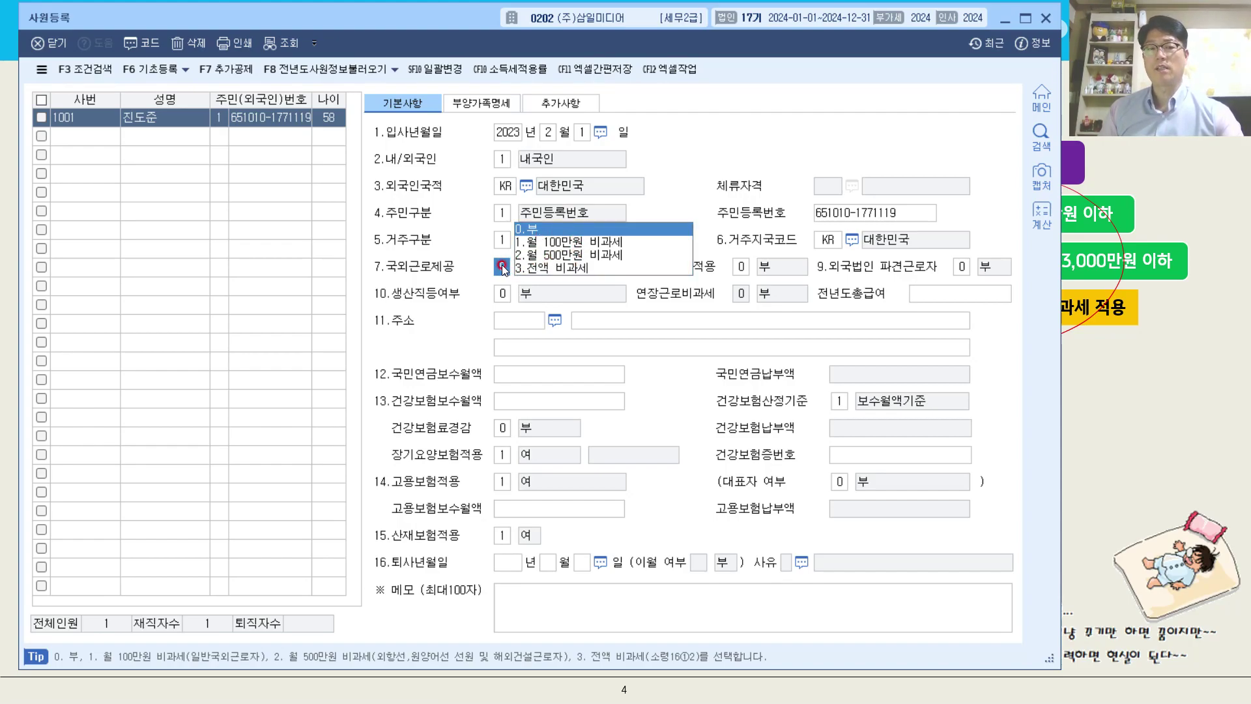
pyautogui.click(481, 271)
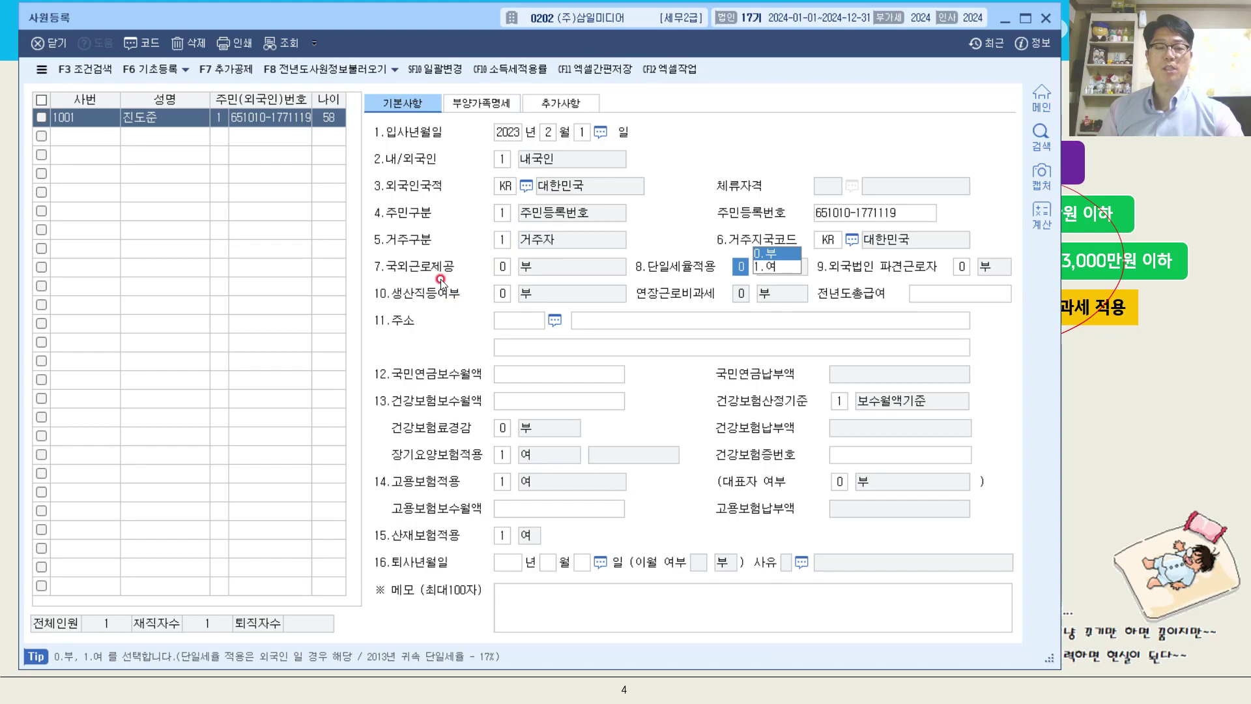
pyautogui.click(508, 292)
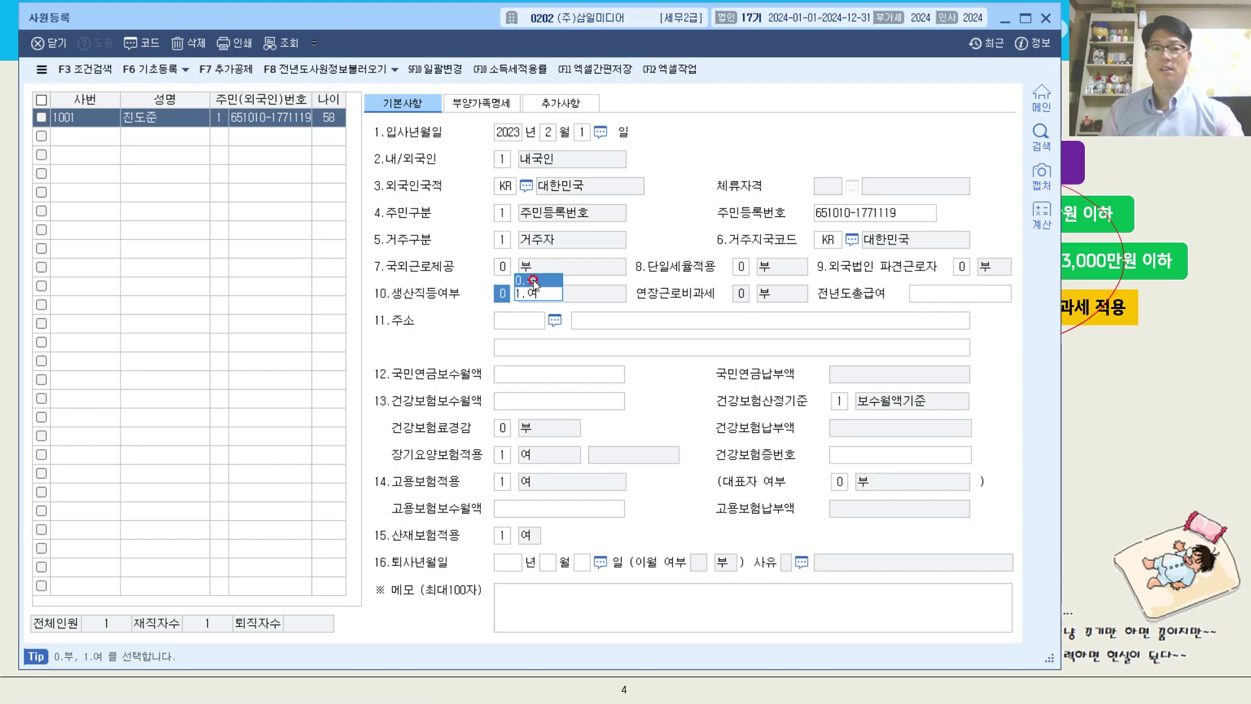
pyautogui.click(533, 281)
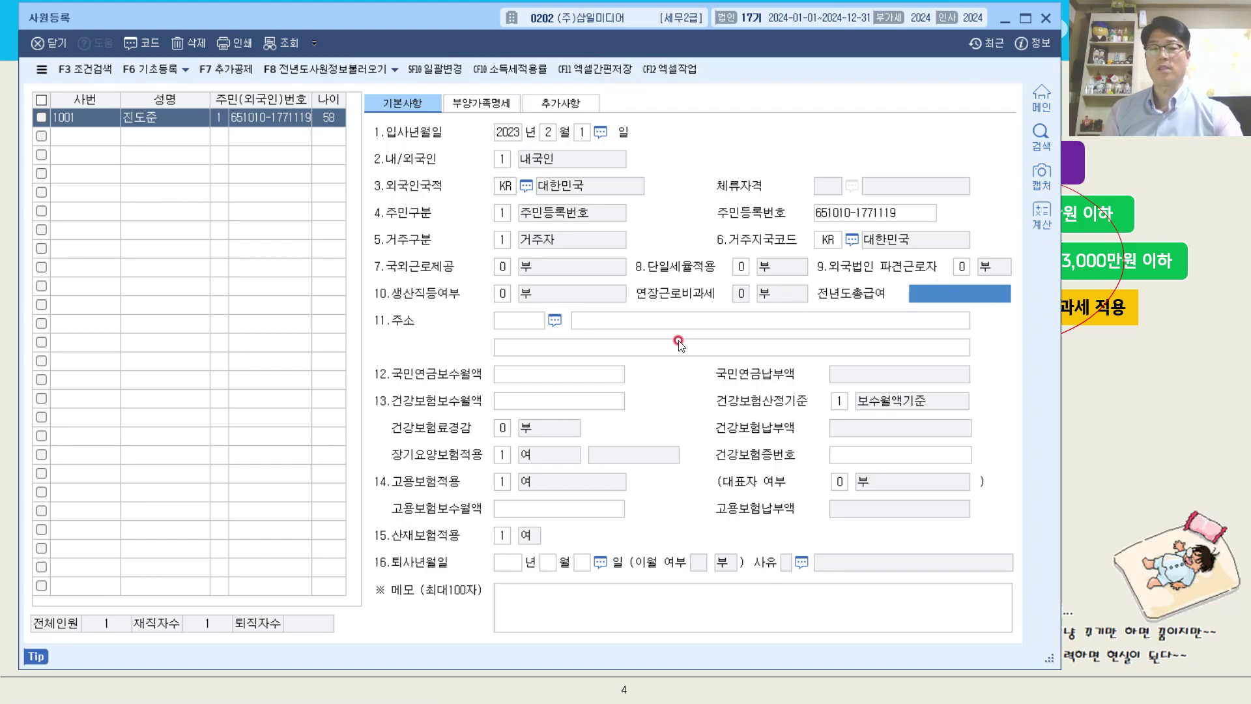
pyautogui.click(526, 320)
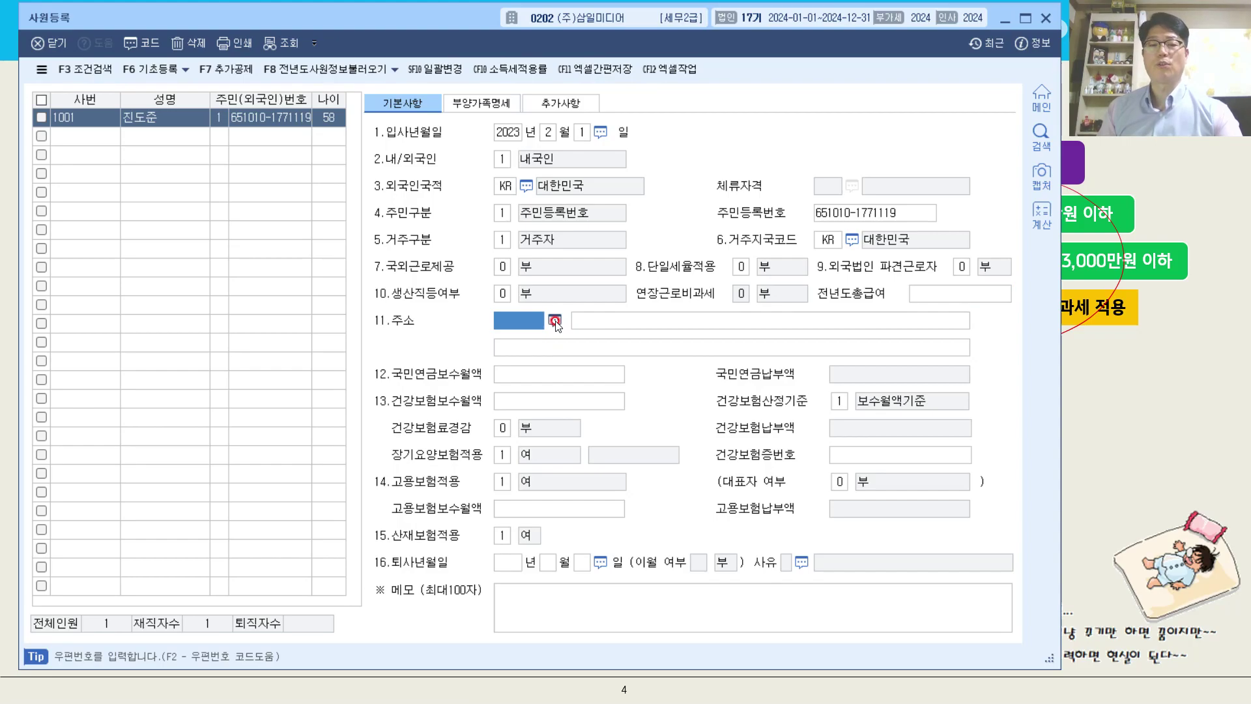
pyautogui.click(555, 320)
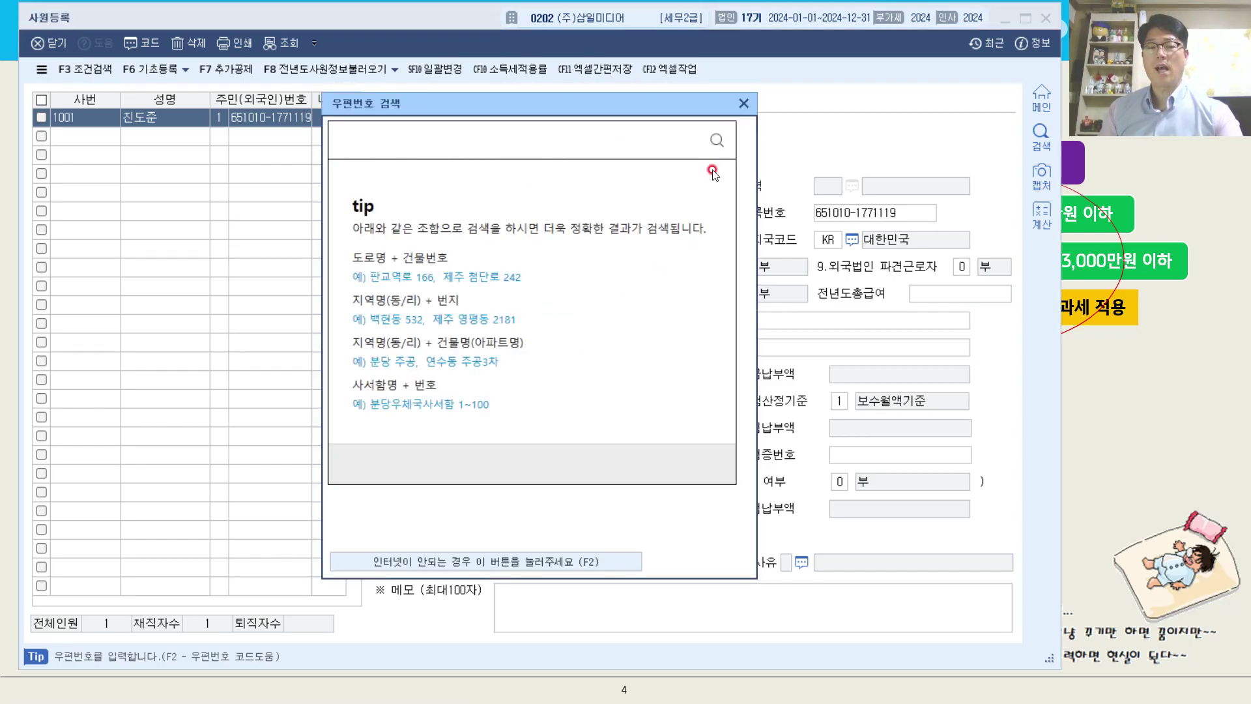
pyautogui.click(743, 104)
# Enter the employee's full street address in the main address field (주소), leaving the postal code blank.
pyautogui.click(645, 322)
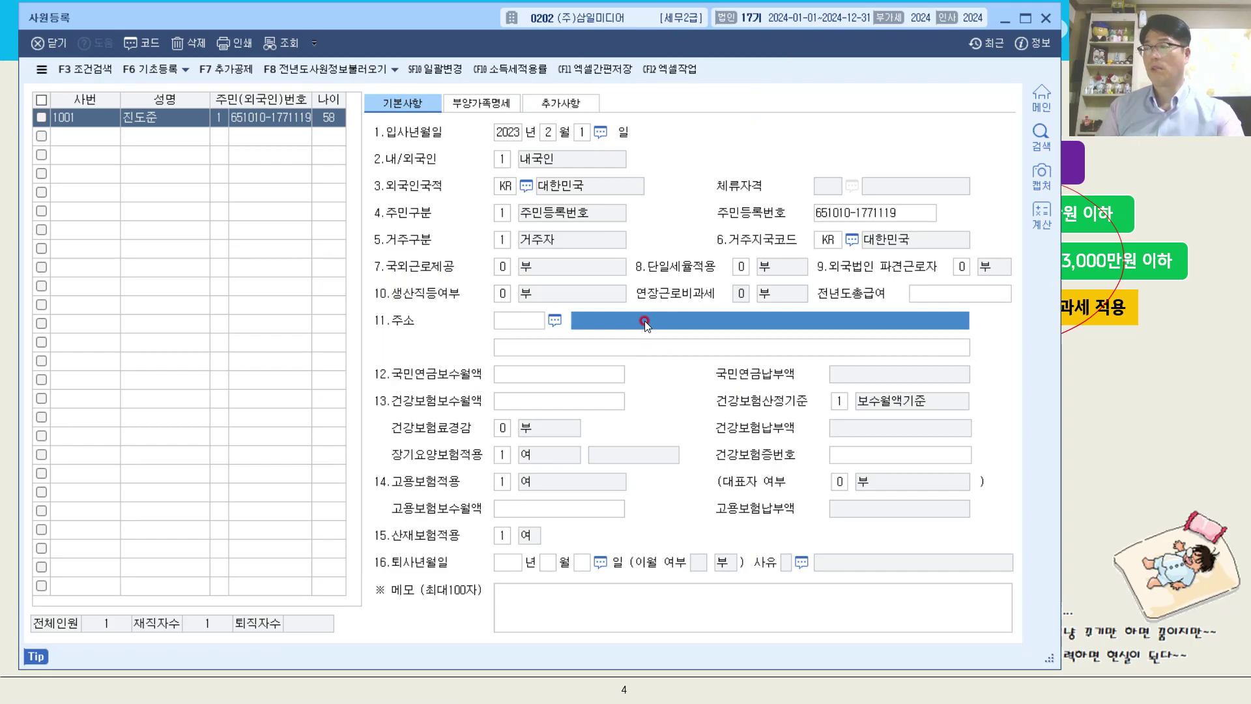
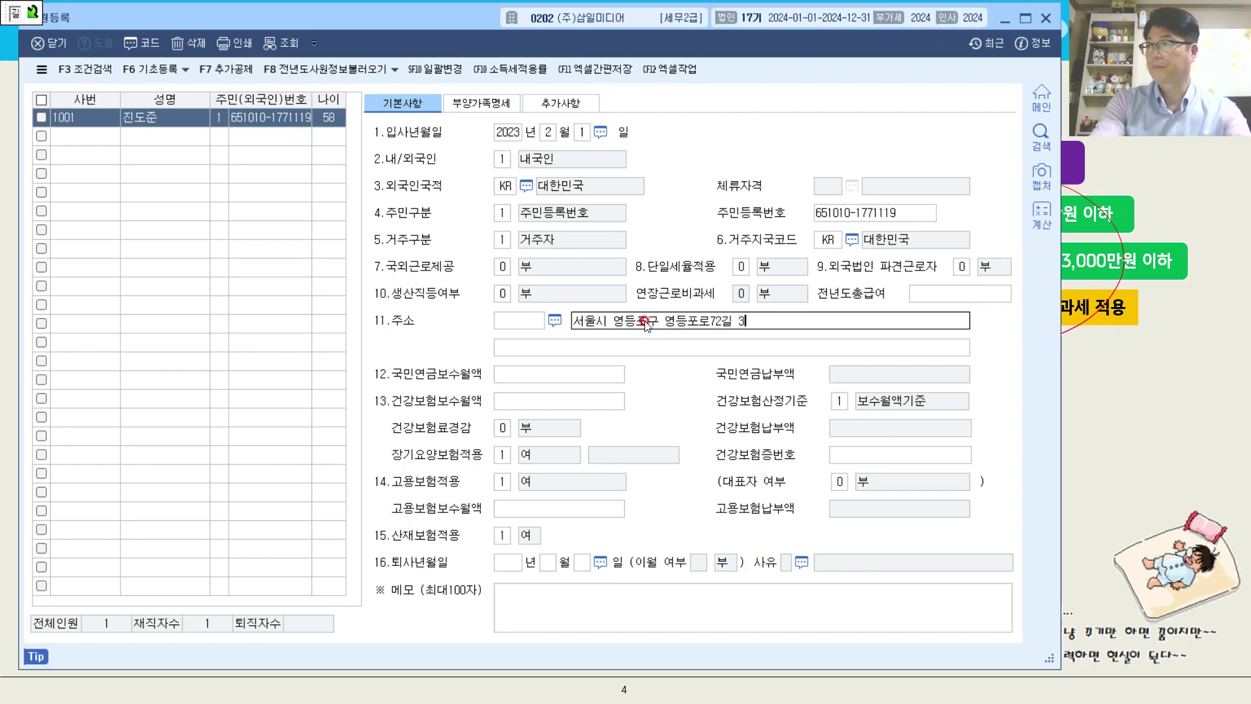
pyautogui.press('Return')
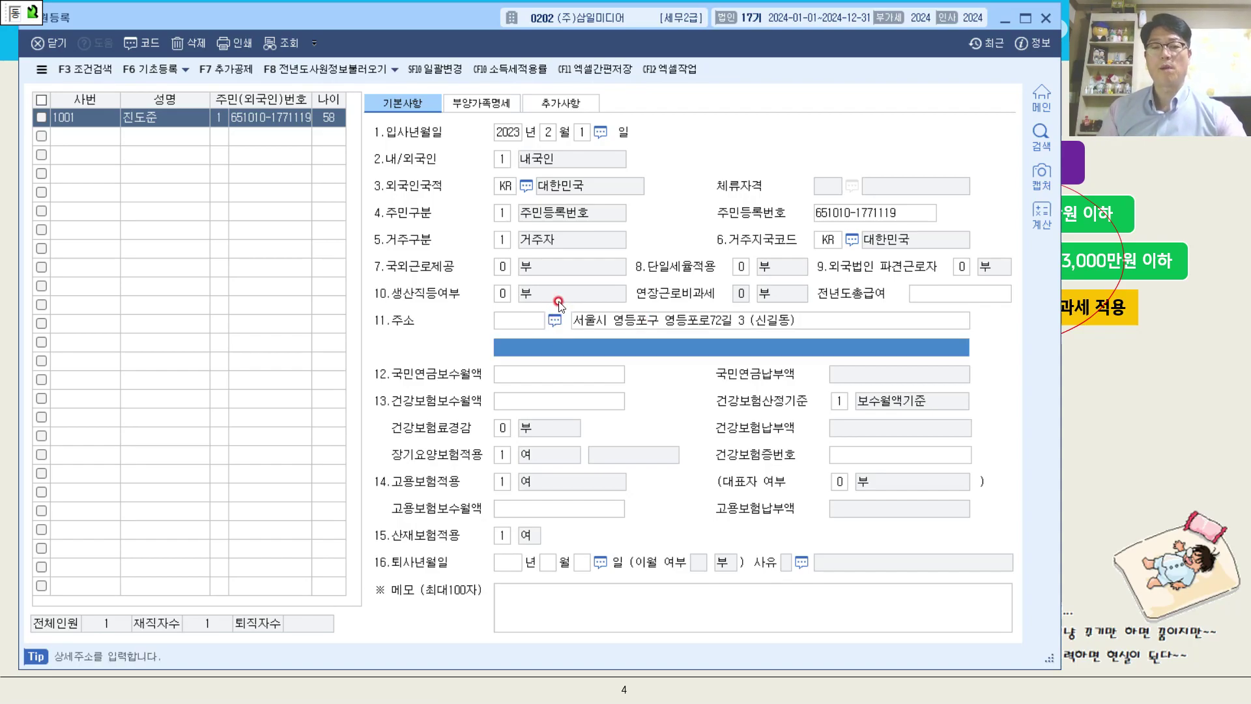
# Set both the national pension (국민연금보수월액) and health insurance (건강보험보수월액) monthly pay bases to 5,000,000.
pyautogui.click(590, 373)
pyautogui.write('3')
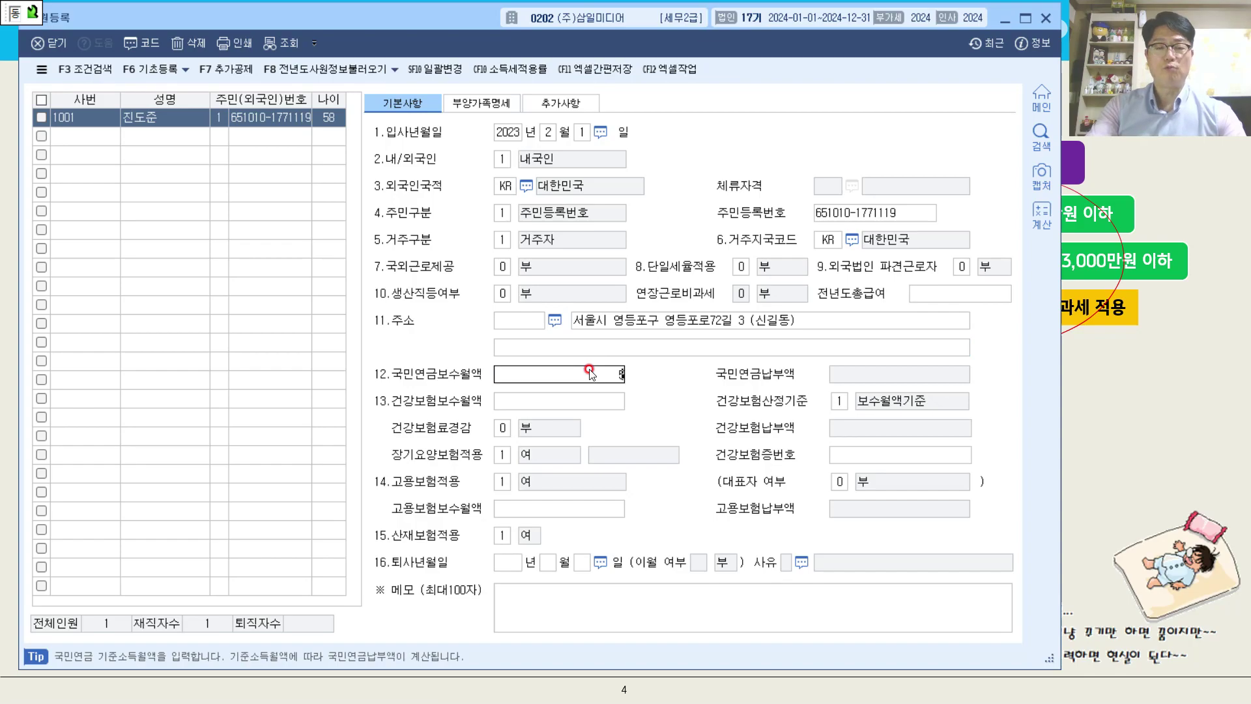
pyautogui.write('0000000')
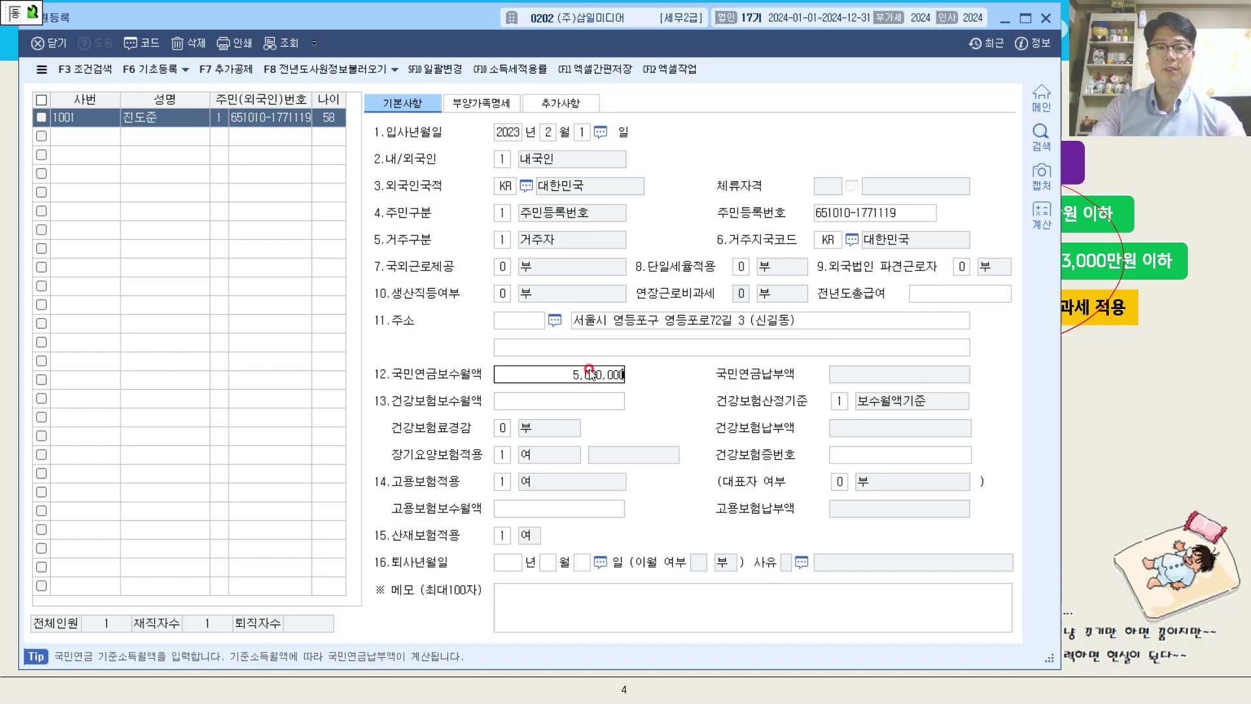
pyautogui.press('Return')
pyautogui.write('5000000')
pyautogui.press('Return')
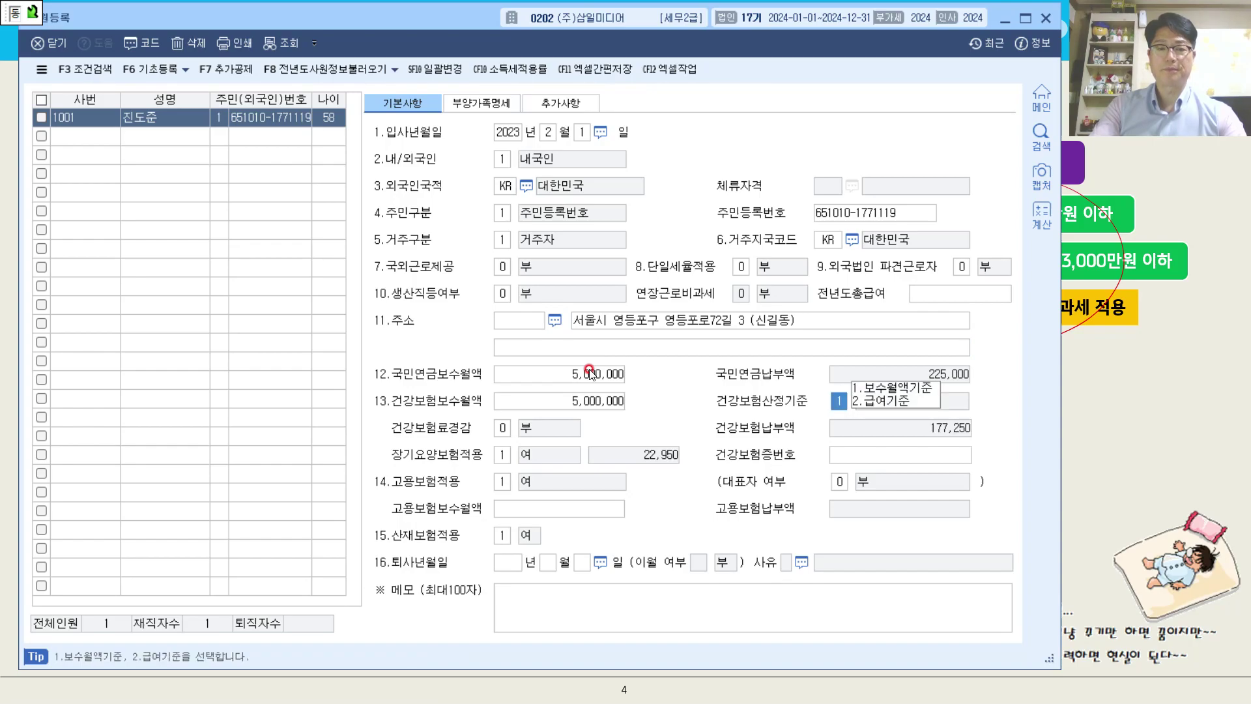
# Set the employment insurance monthly pay base (고용보험보수월액) to 5,000,000.
pyautogui.click(610, 508)
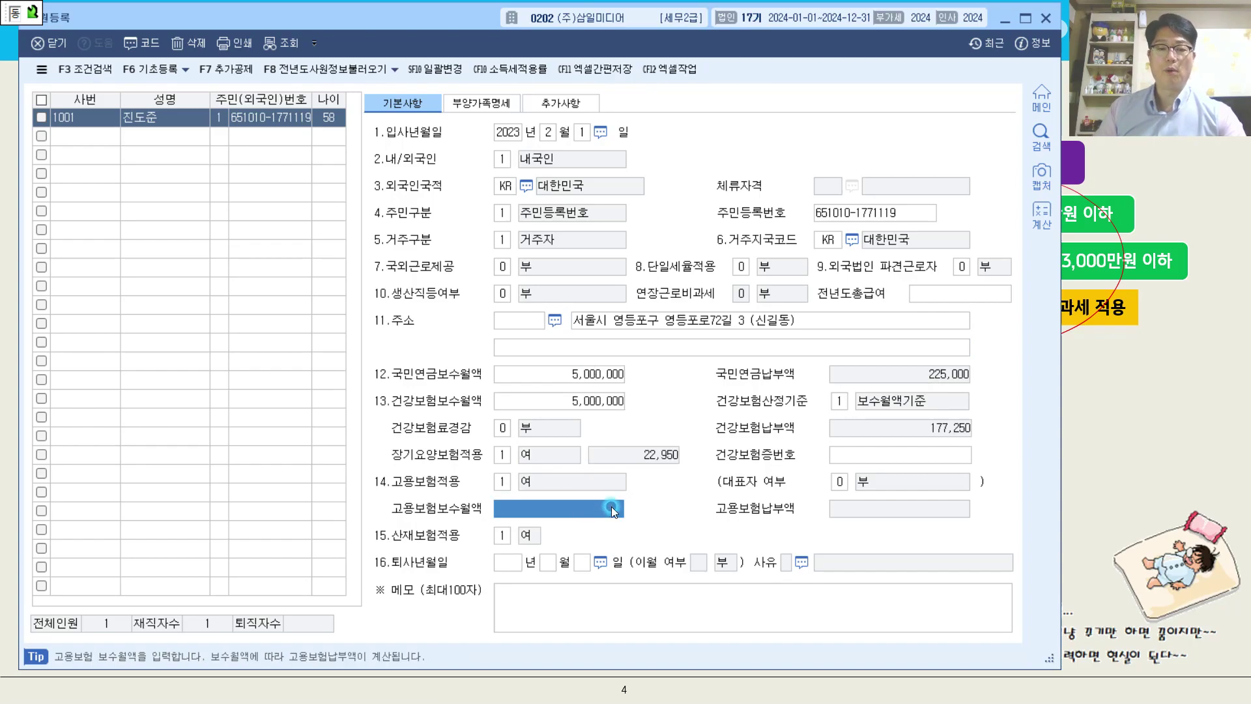
pyautogui.write('50')
pyautogui.write('000,000')
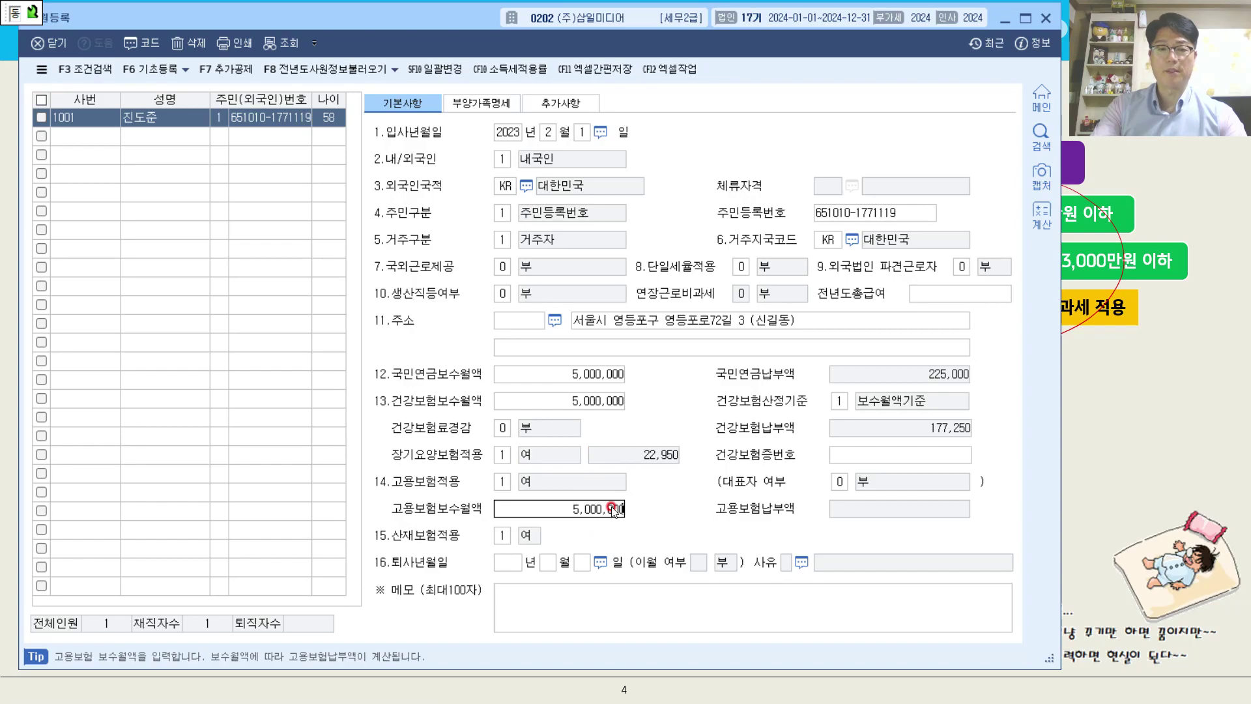
pyautogui.press('Return')
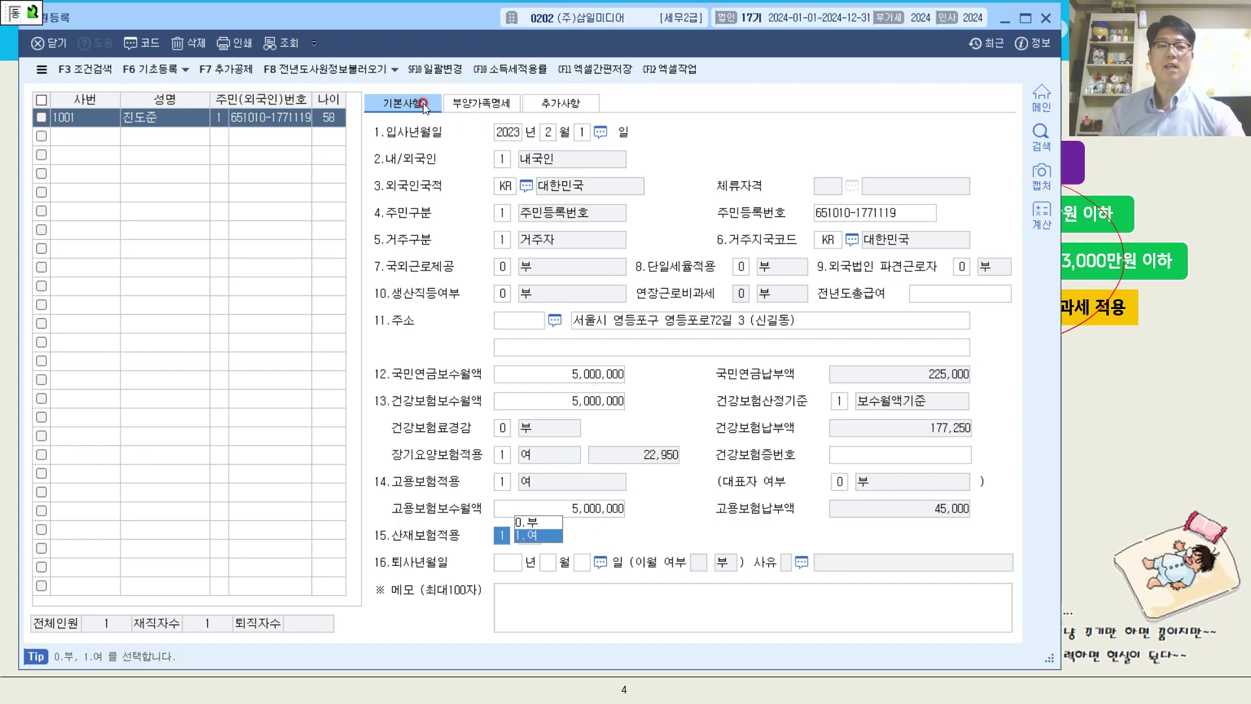
# Review the employee's dependent details (부양가족명세) and additional information (추가사항), including the income tax rate (소득세 적용률) options.
pyautogui.click(474, 107)
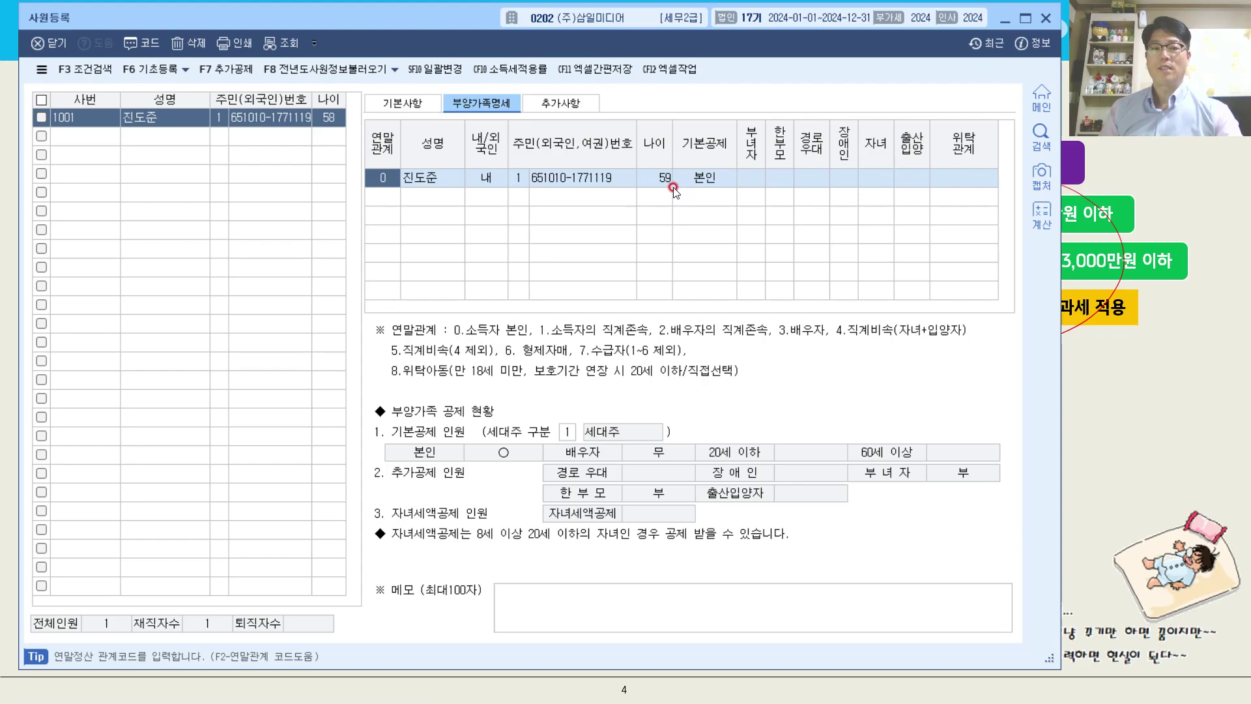
pyautogui.click(548, 107)
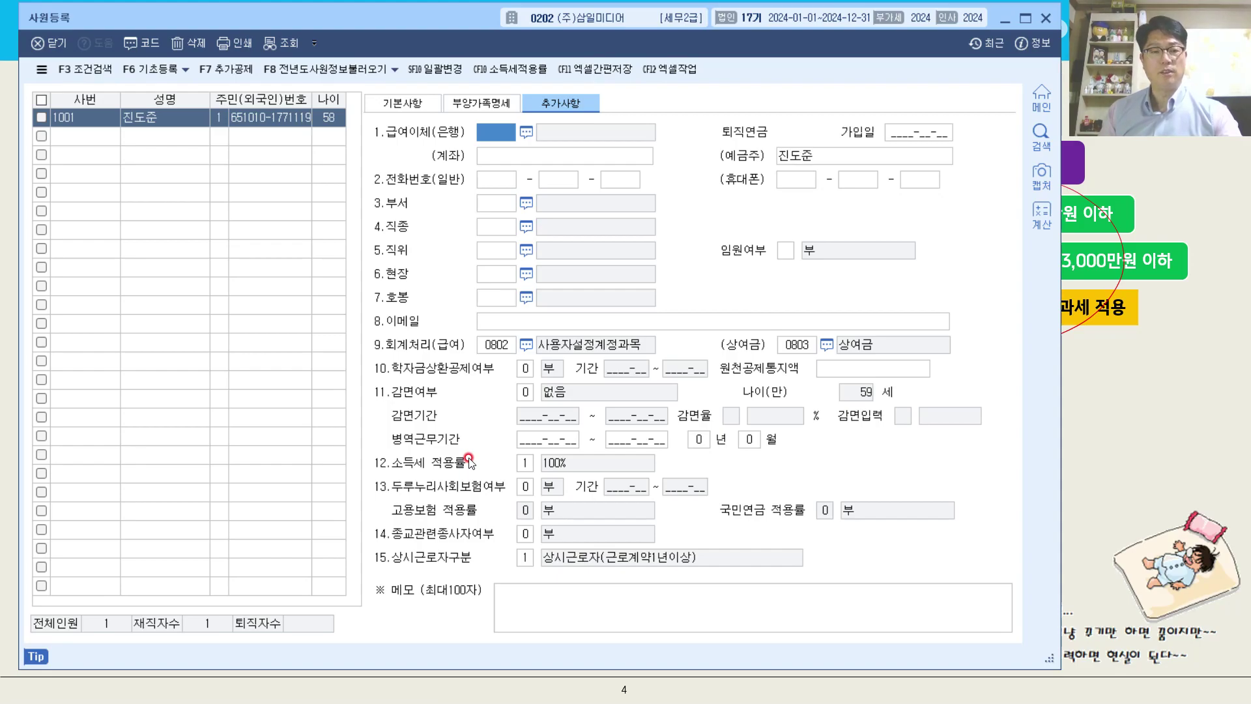
pyautogui.click(526, 462)
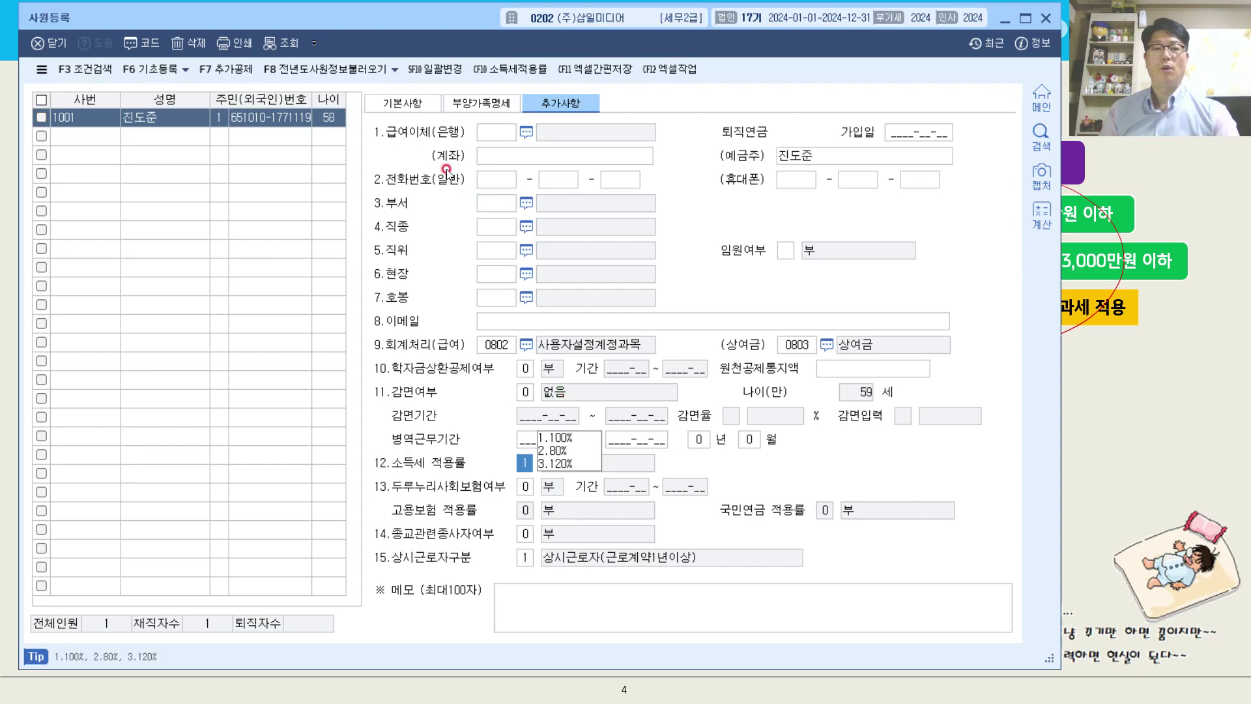
# Check how the age in the employee list is calculated and compare it with the age in 부양가족명세.
pyautogui.click(404, 103)
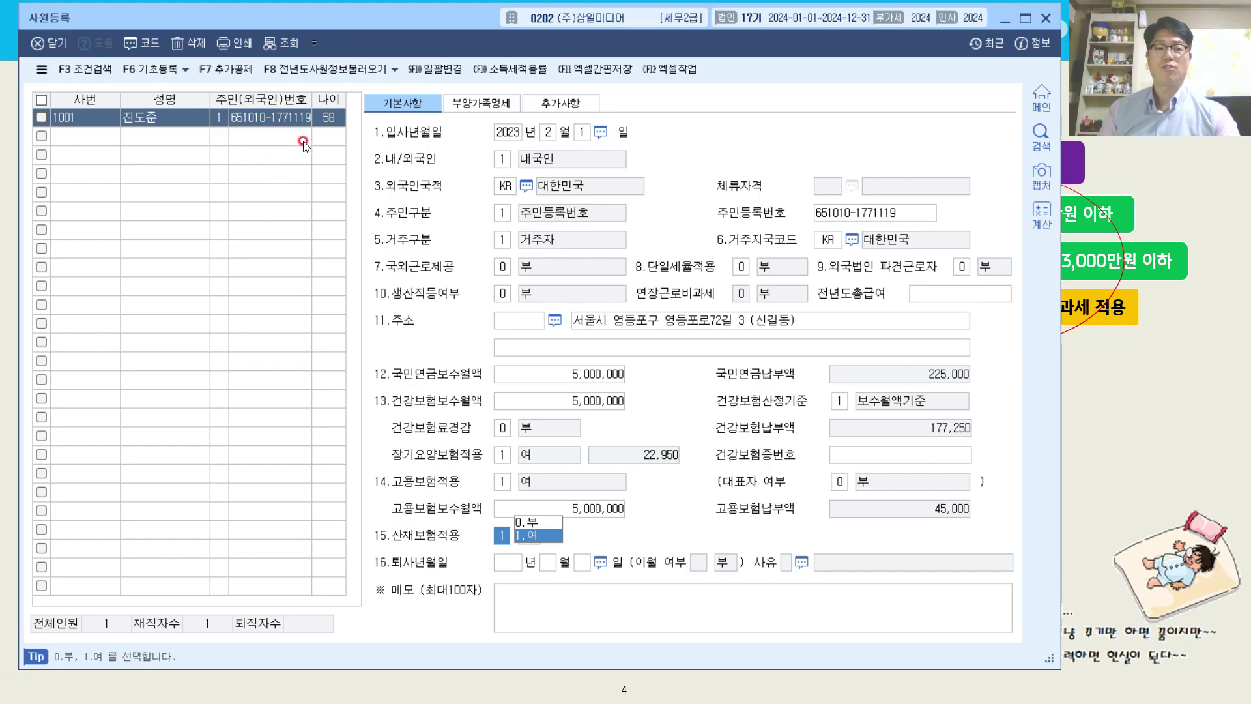
pyautogui.moveTo(320, 139)
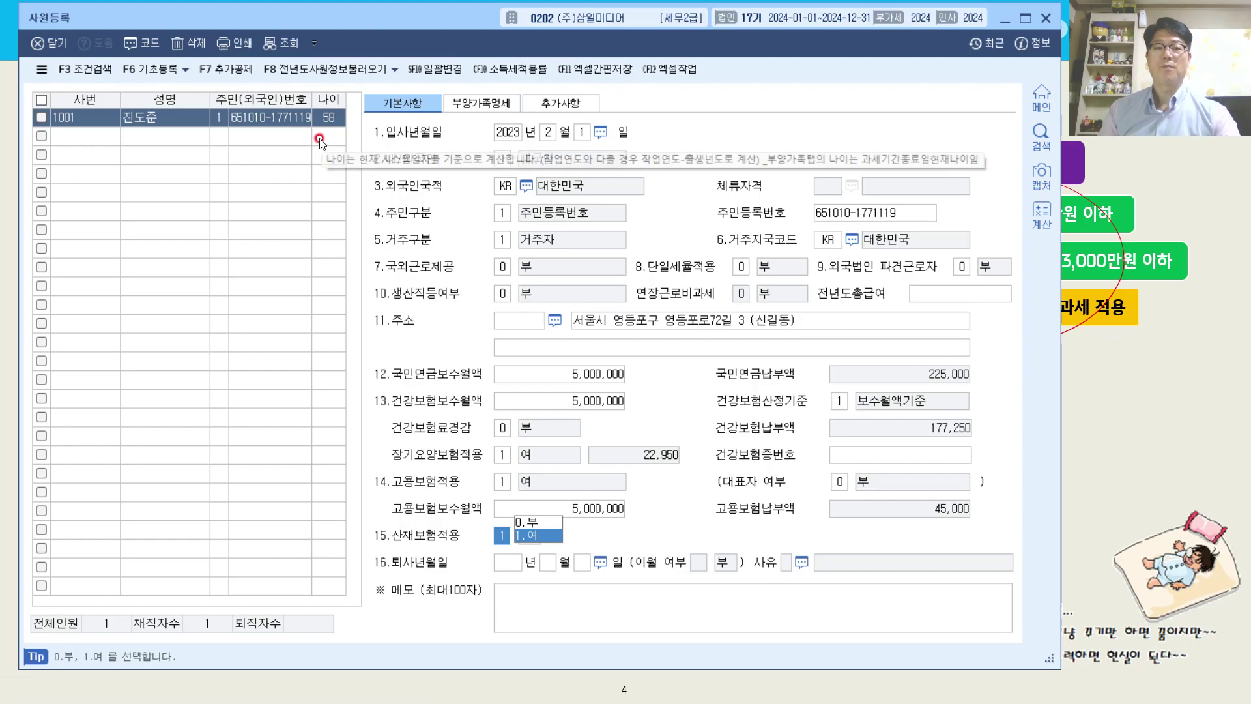
pyautogui.click(469, 104)
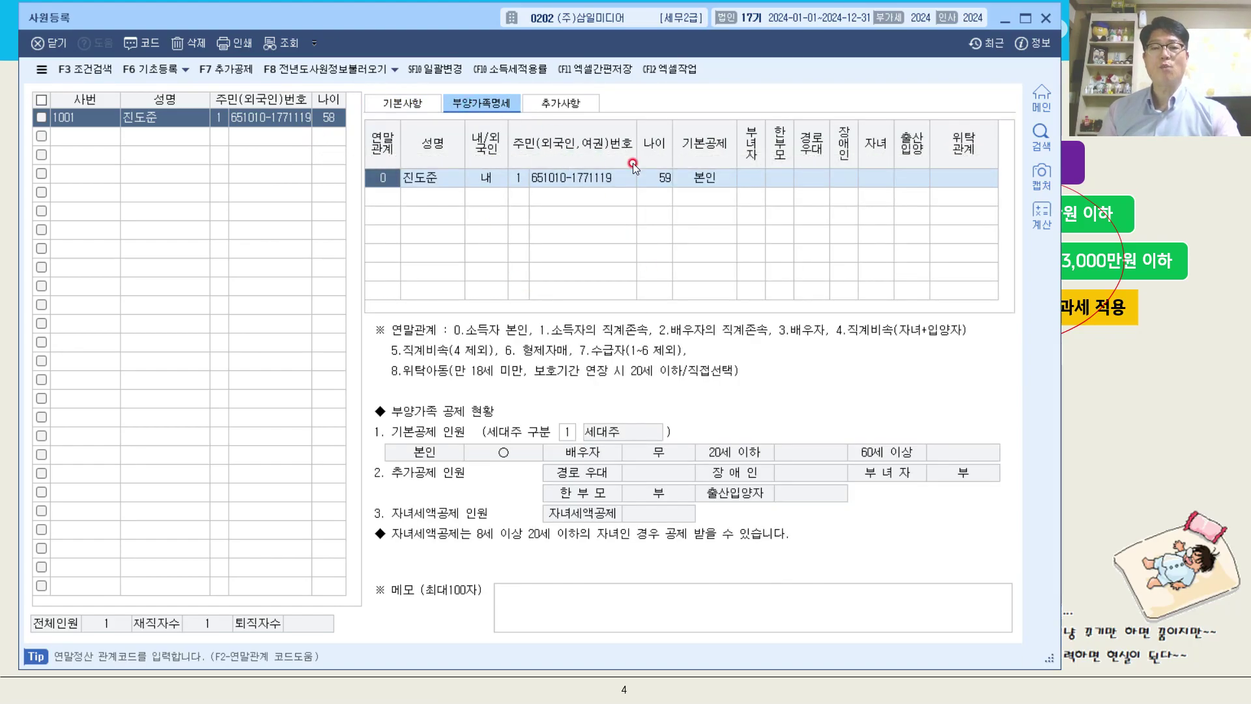
pyautogui.click(1099, 423)
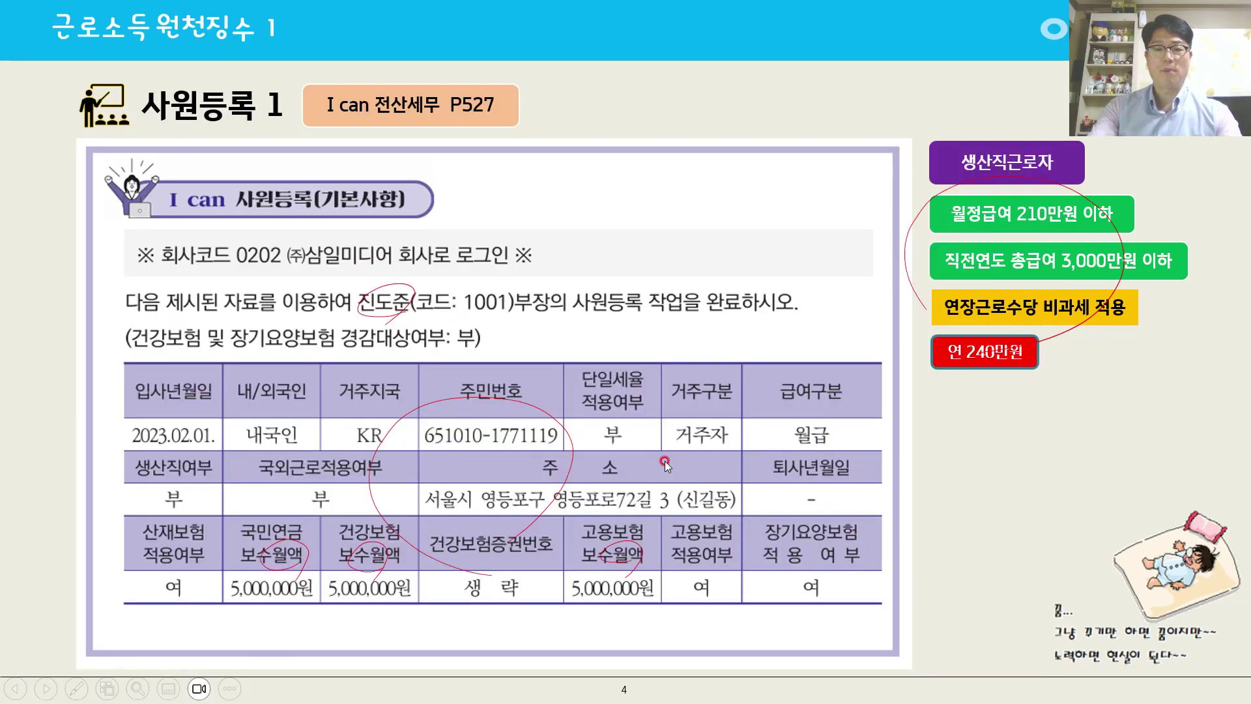
pyautogui.press('Right')
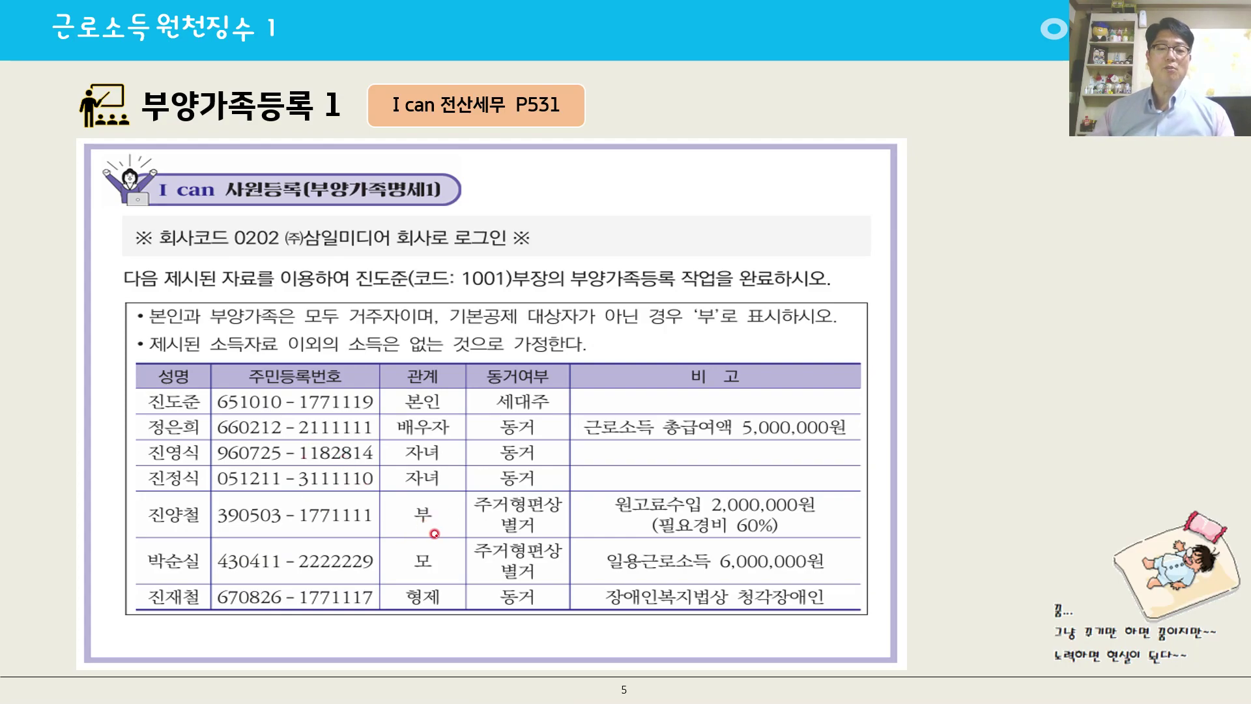
pyautogui.moveTo(365, 573)
pyautogui.mouseDown()
pyautogui.moveTo(322, 547)
pyautogui.moveTo(525, 483)
pyautogui.moveTo(438, 571)
pyautogui.mouseUp()
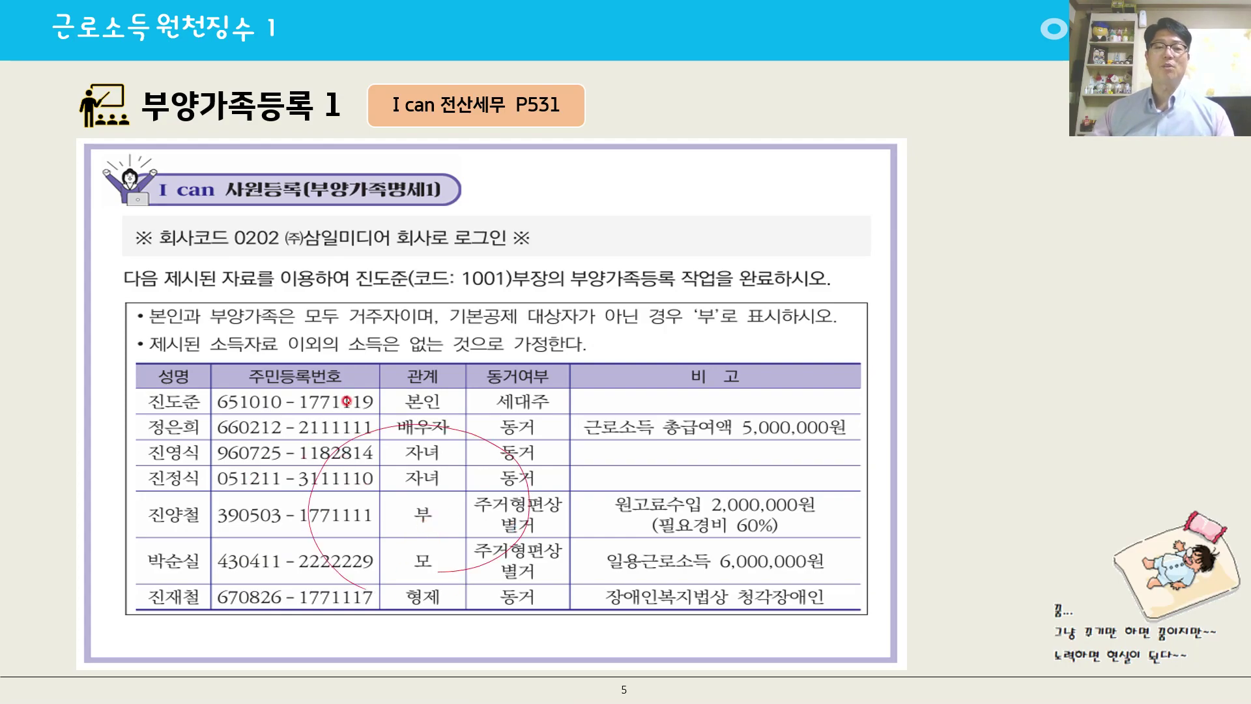
pyautogui.moveTo(460, 303)
pyautogui.mouseDown()
pyautogui.moveTo(495, 314)
pyautogui.moveTo(485, 308)
pyautogui.mouseUp()
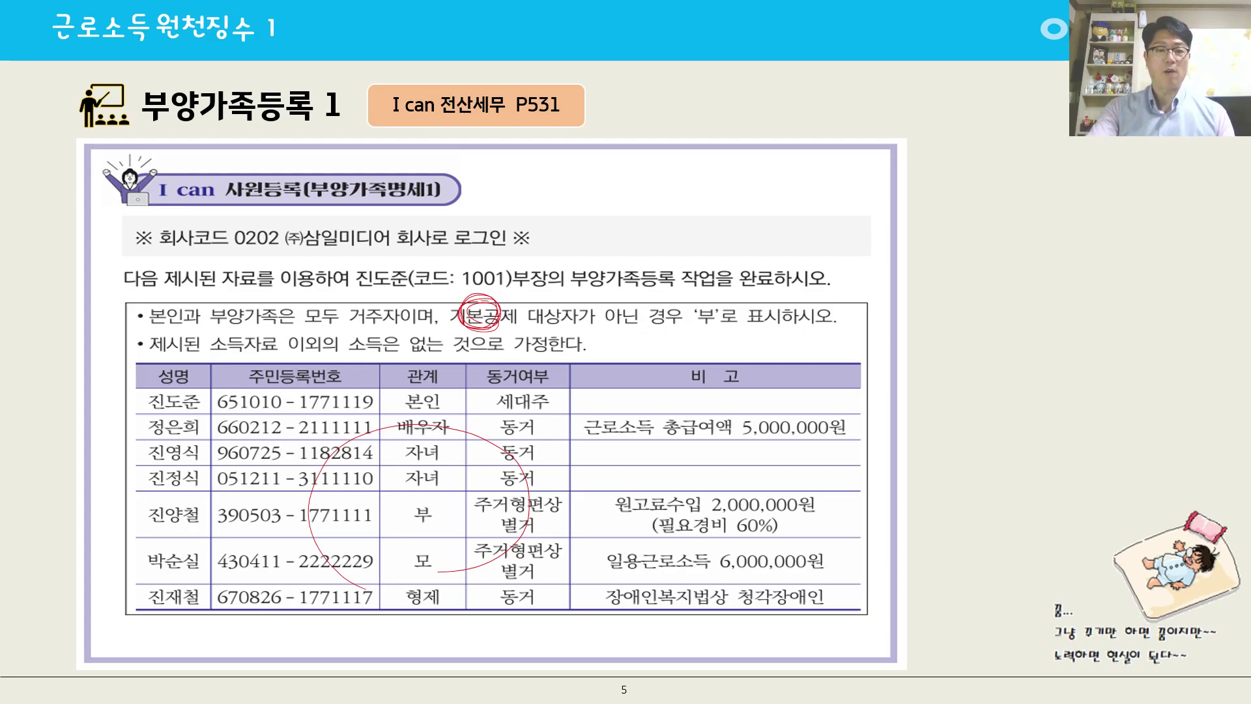
pyautogui.press('Right')
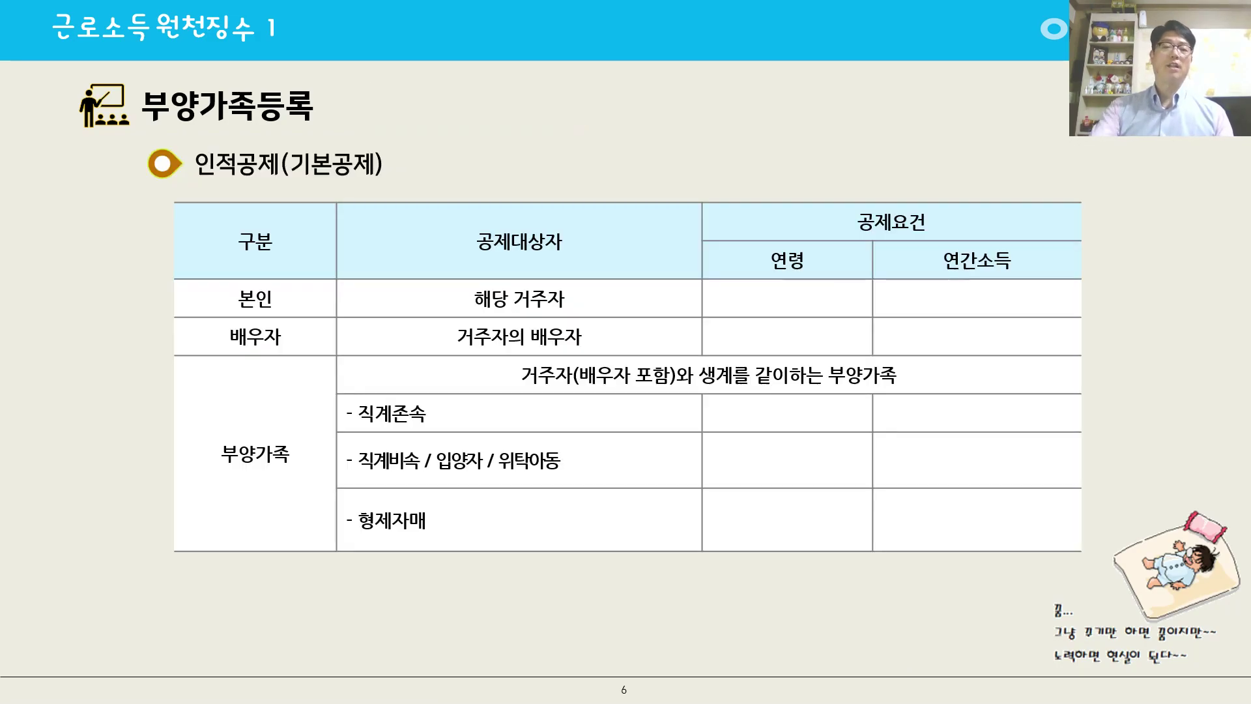
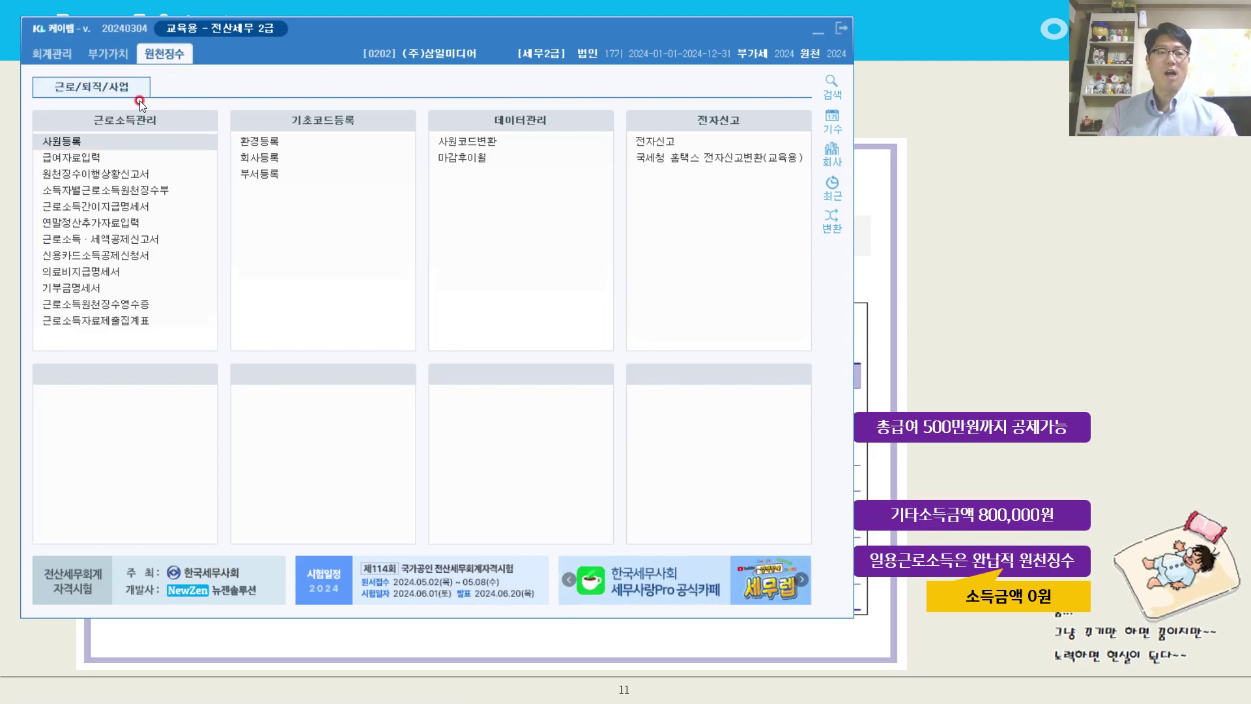
# Open 사원등록 and start a new dependent row in 부양가족명세 with 연말관계 3 (배우자).
pyautogui.click(120, 140)
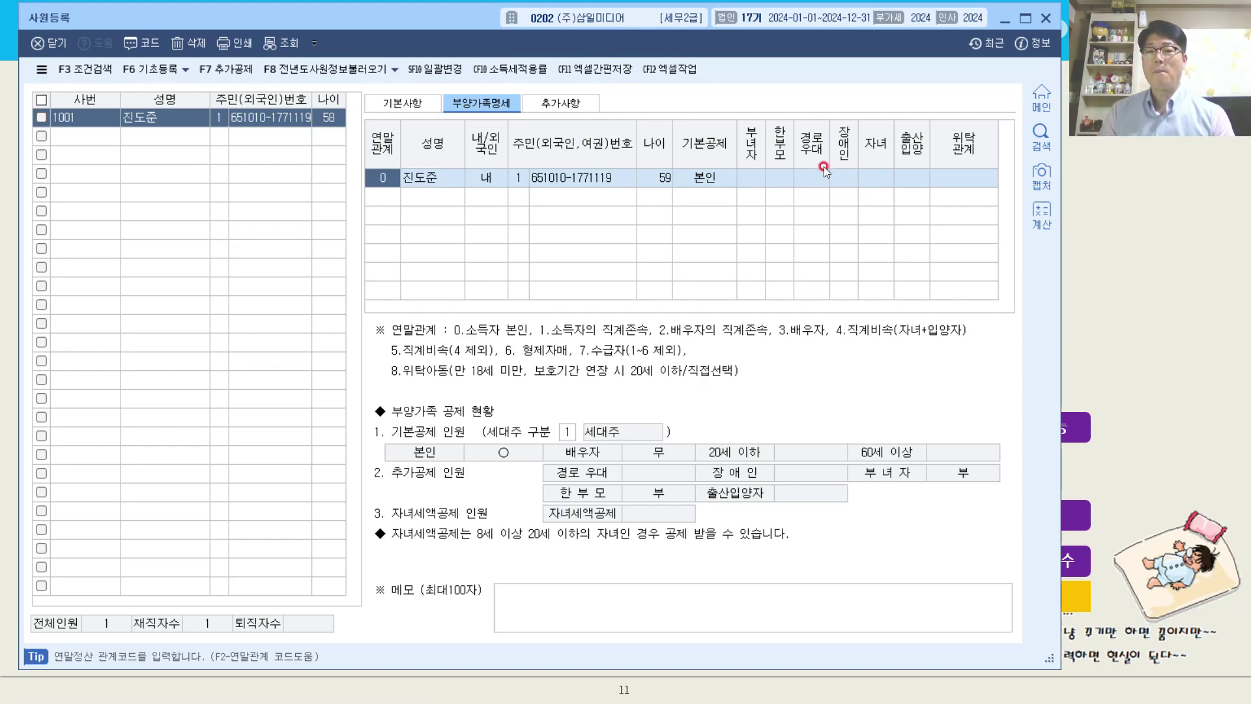
pyautogui.click(846, 178)
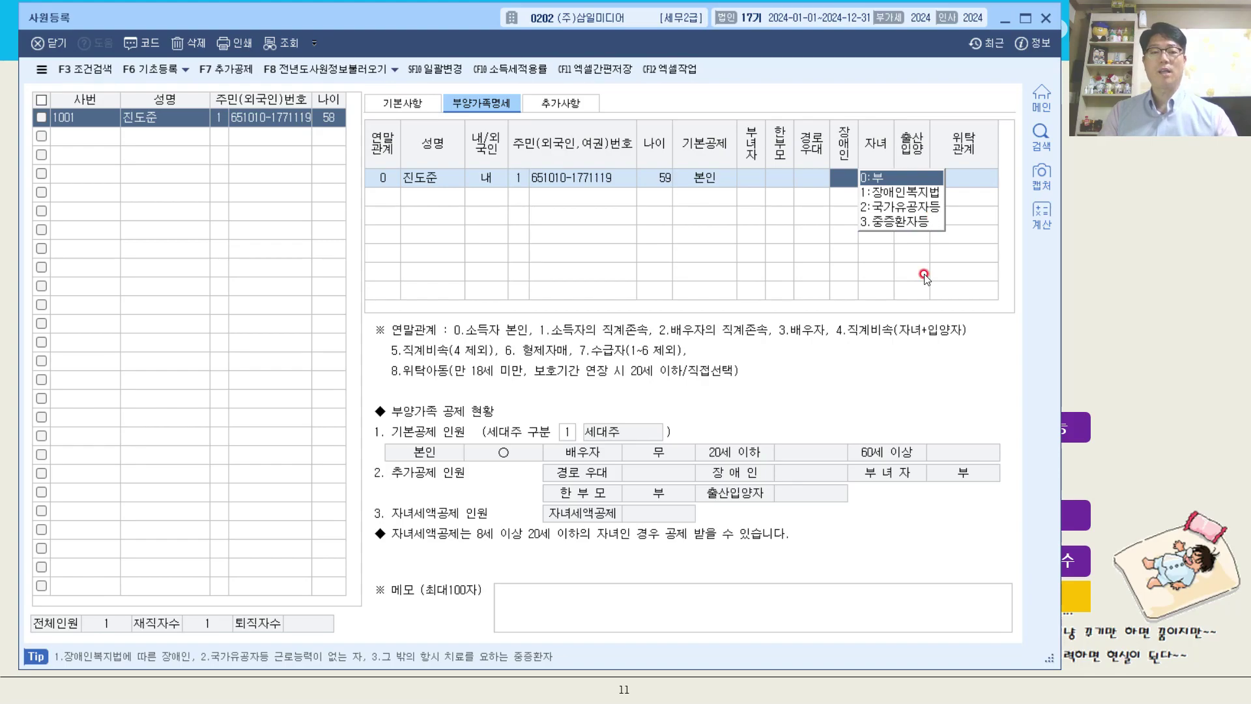
pyautogui.click(386, 197)
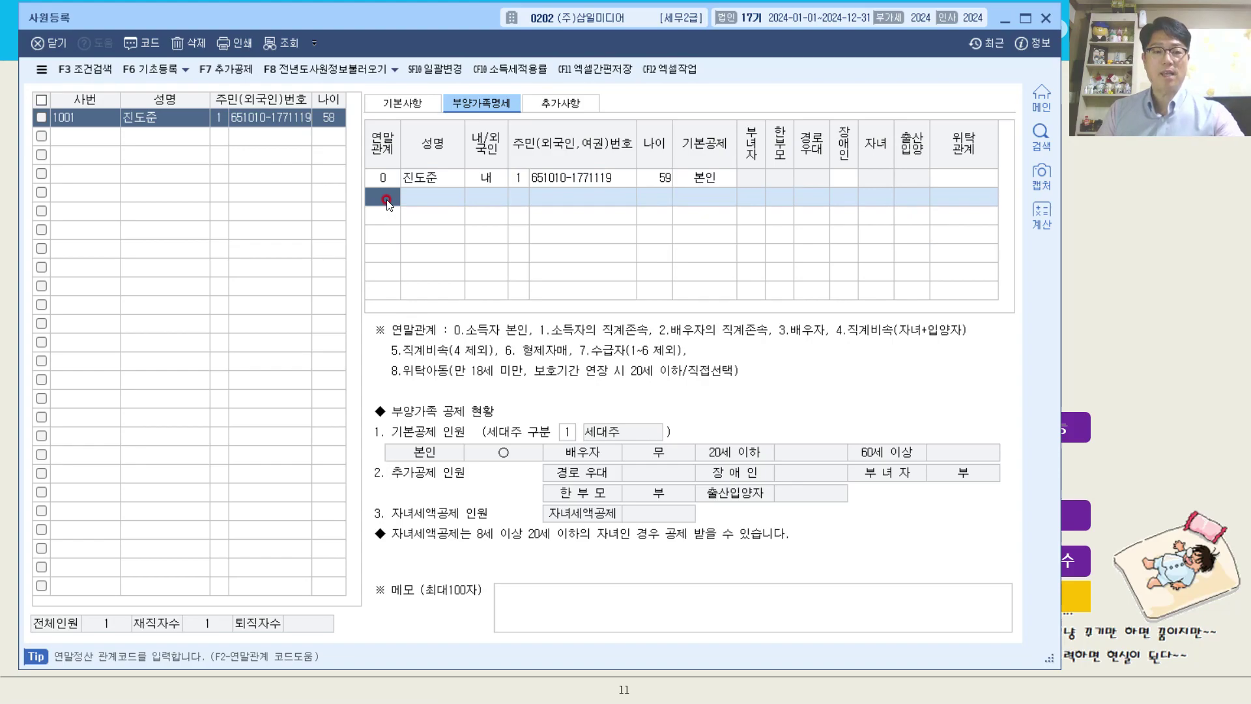
pyautogui.press('F2')
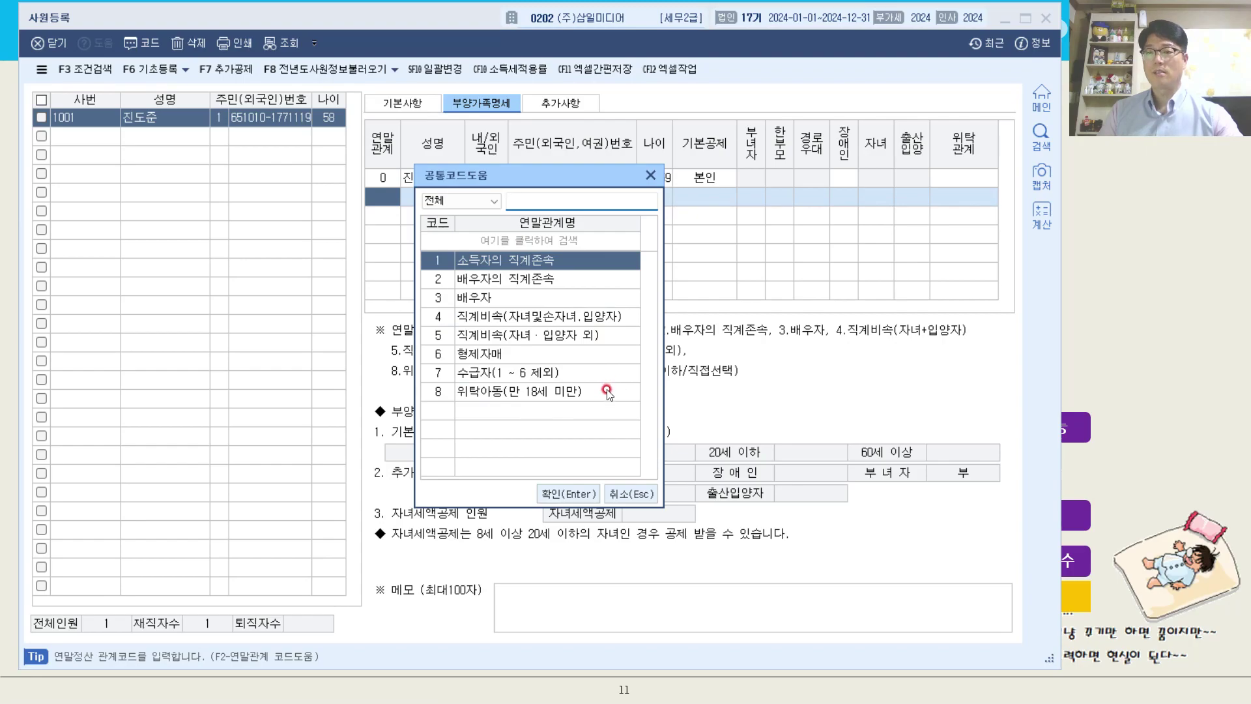
pyautogui.doubleClick(506, 300)
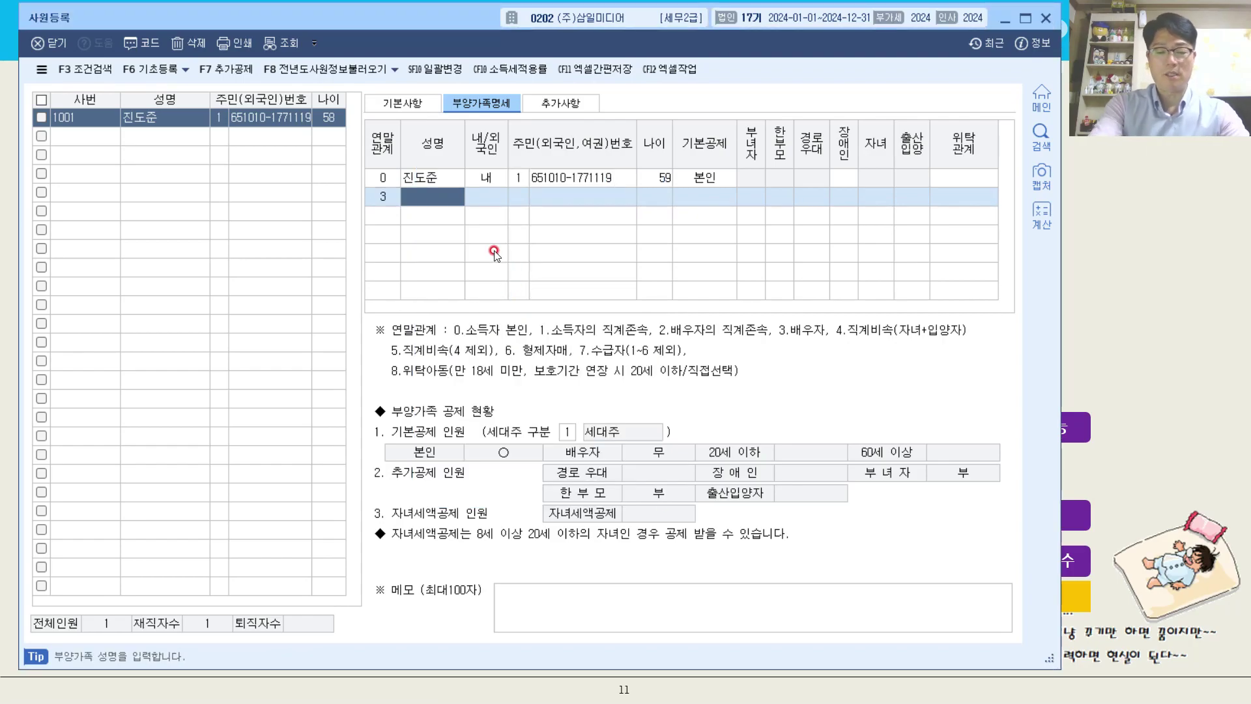
# Enter the spouse's name and resident registration number, with number type 1 (주민등록번호).
pyautogui.press('Return')
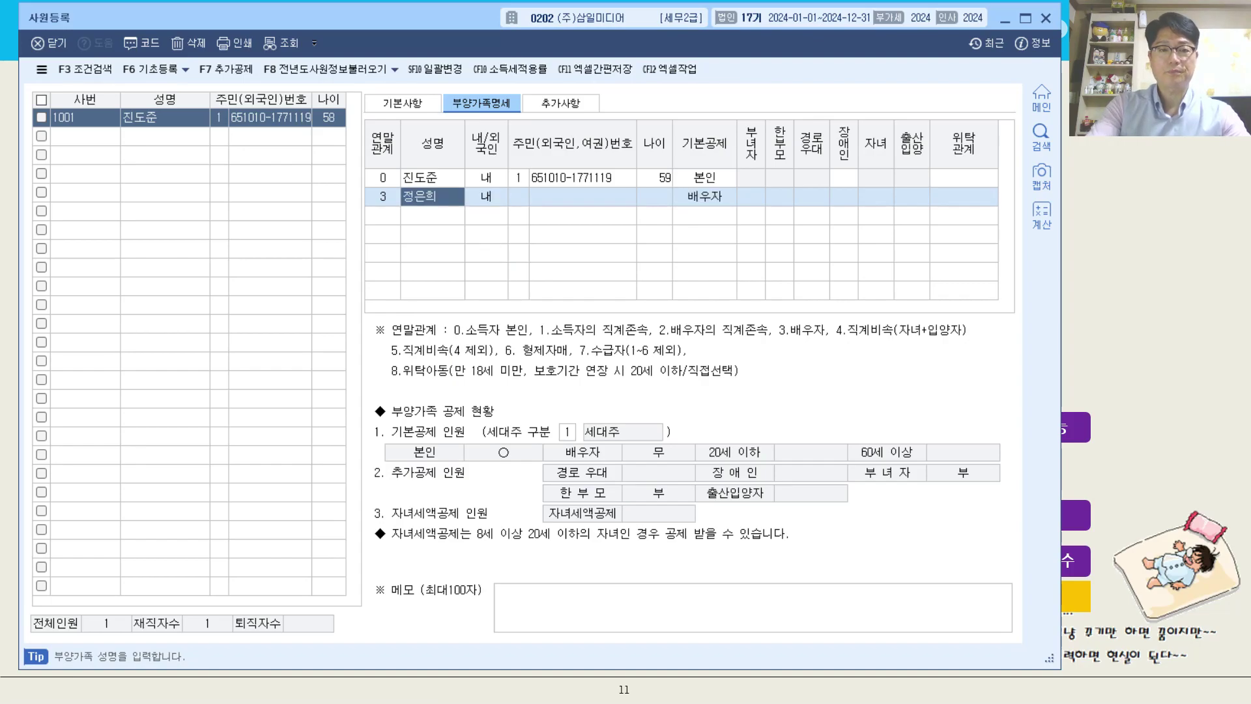
pyautogui.press('Return')
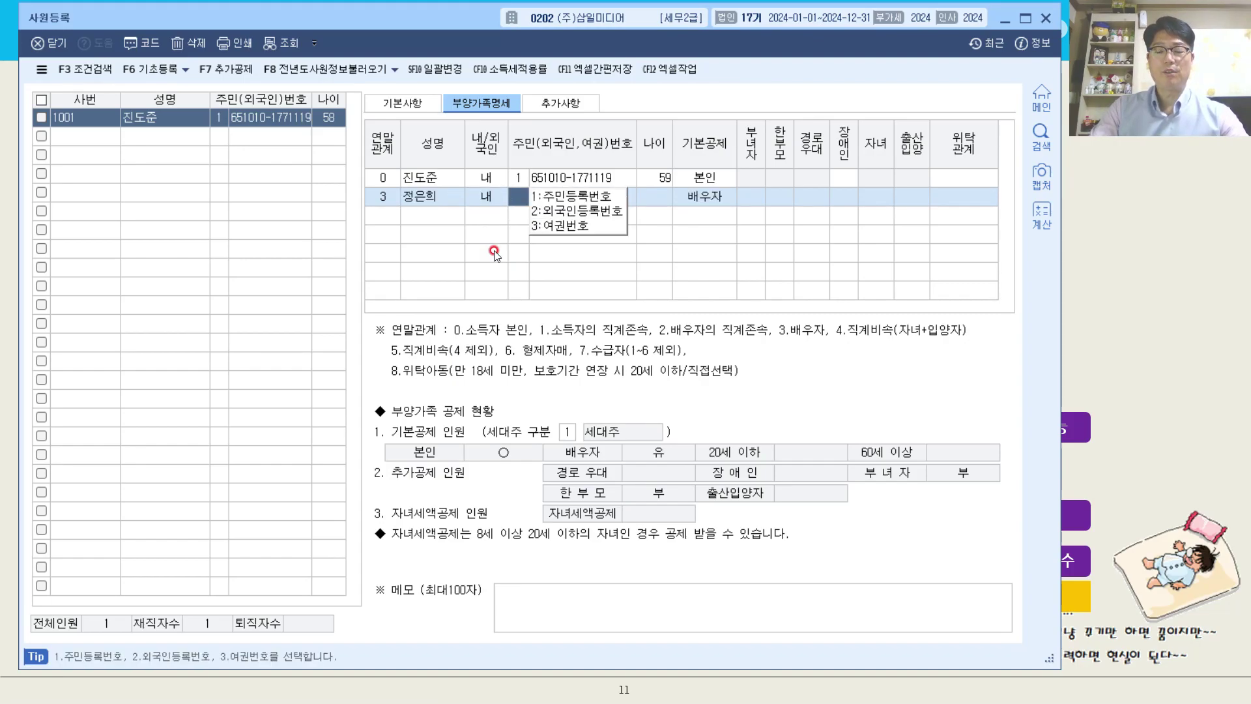
pyautogui.write('1')
pyautogui.press('Return')
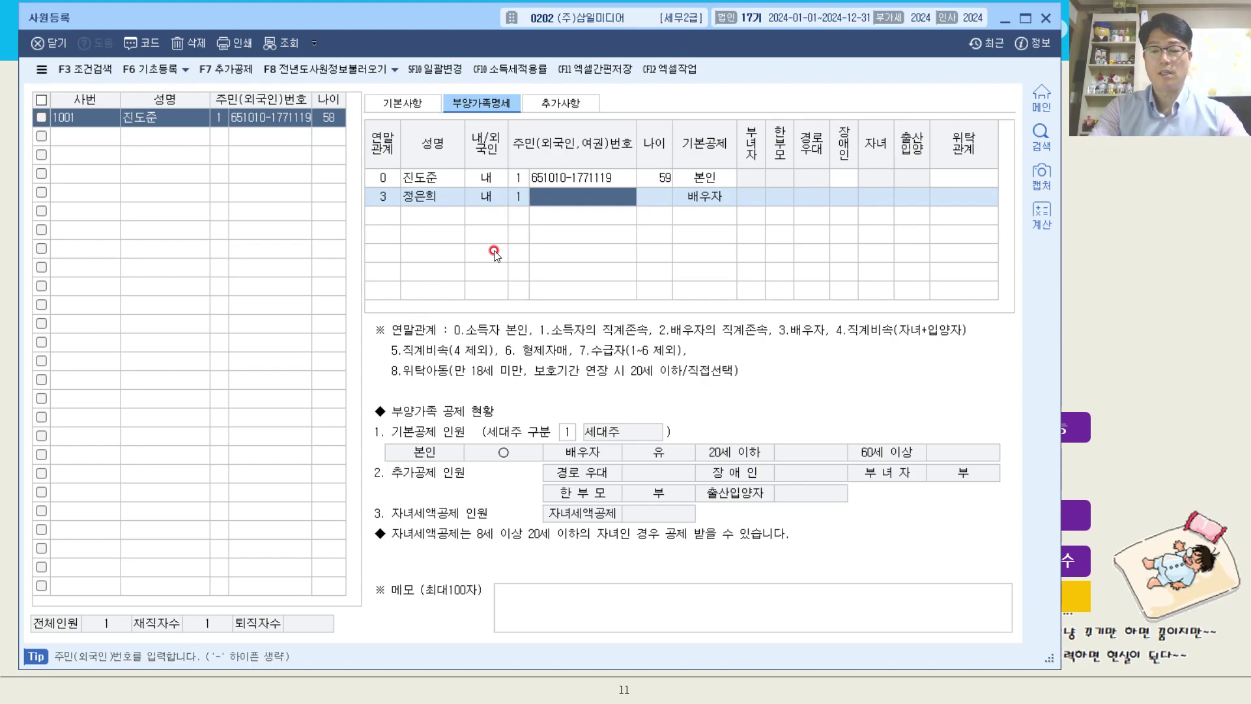
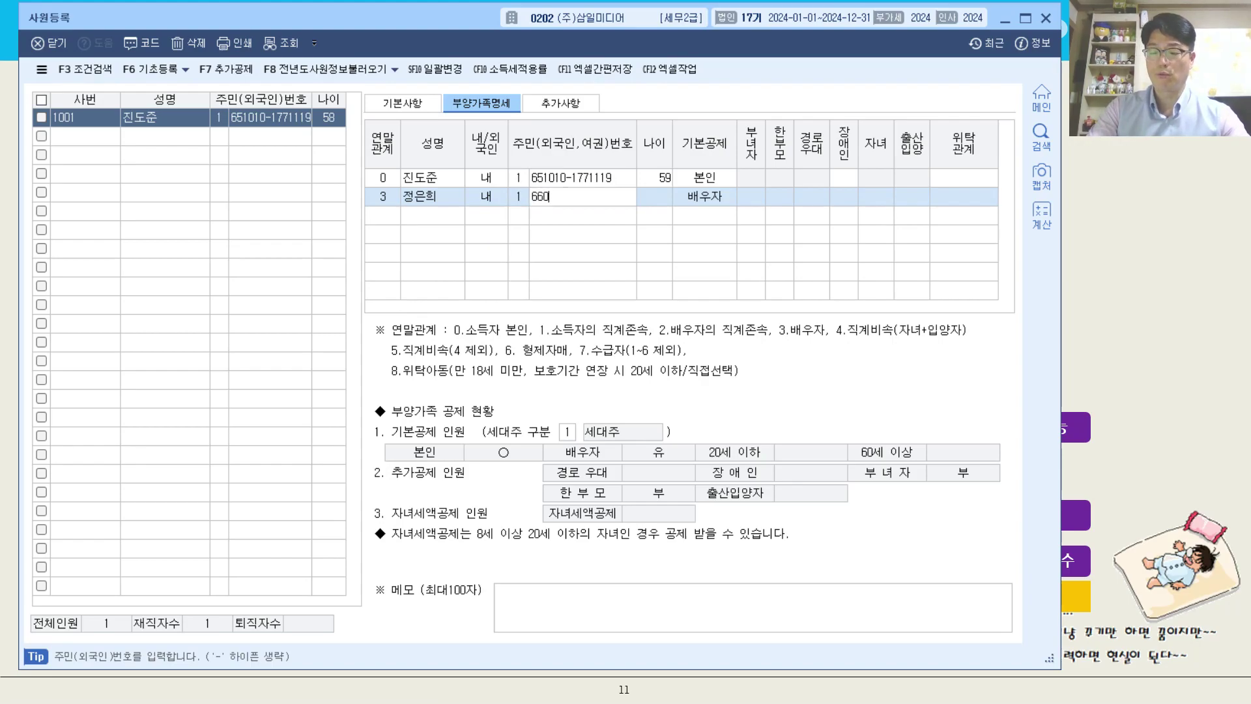
pyautogui.press('Return')
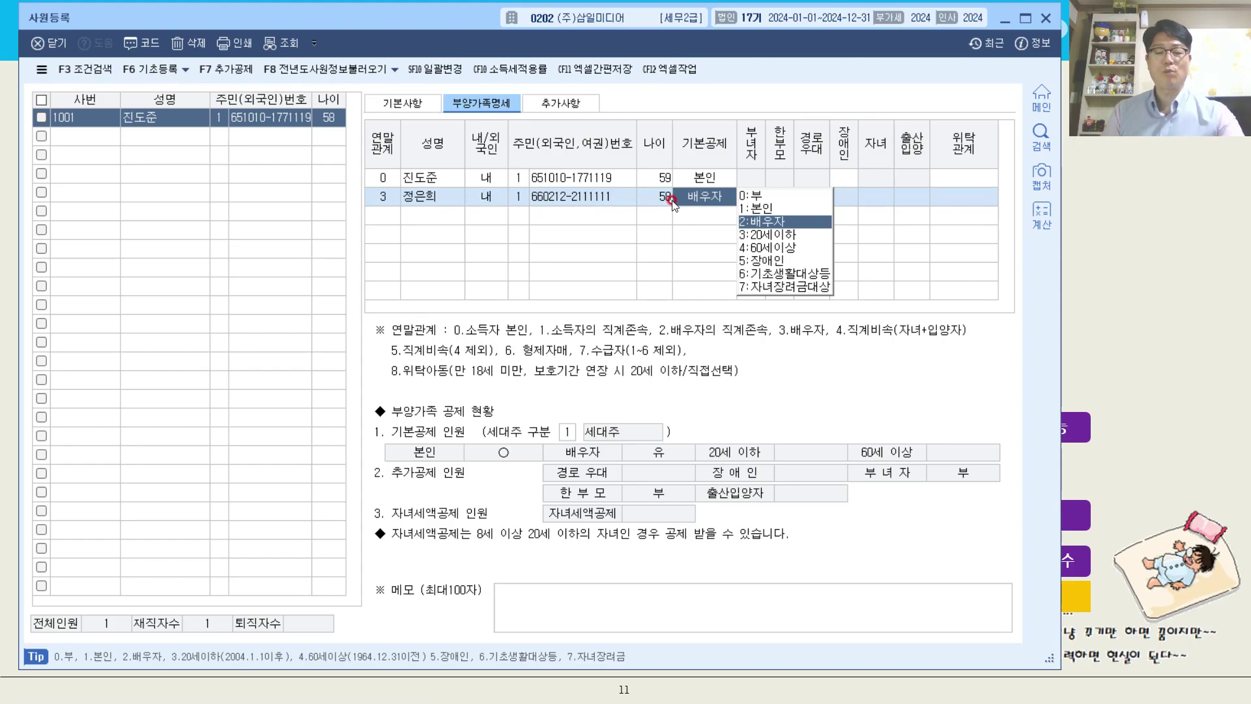
# Set the spouse's 기본공제 to 2:배우자 and the 위탁관계 to 배우자.
pyautogui.click(759, 218)
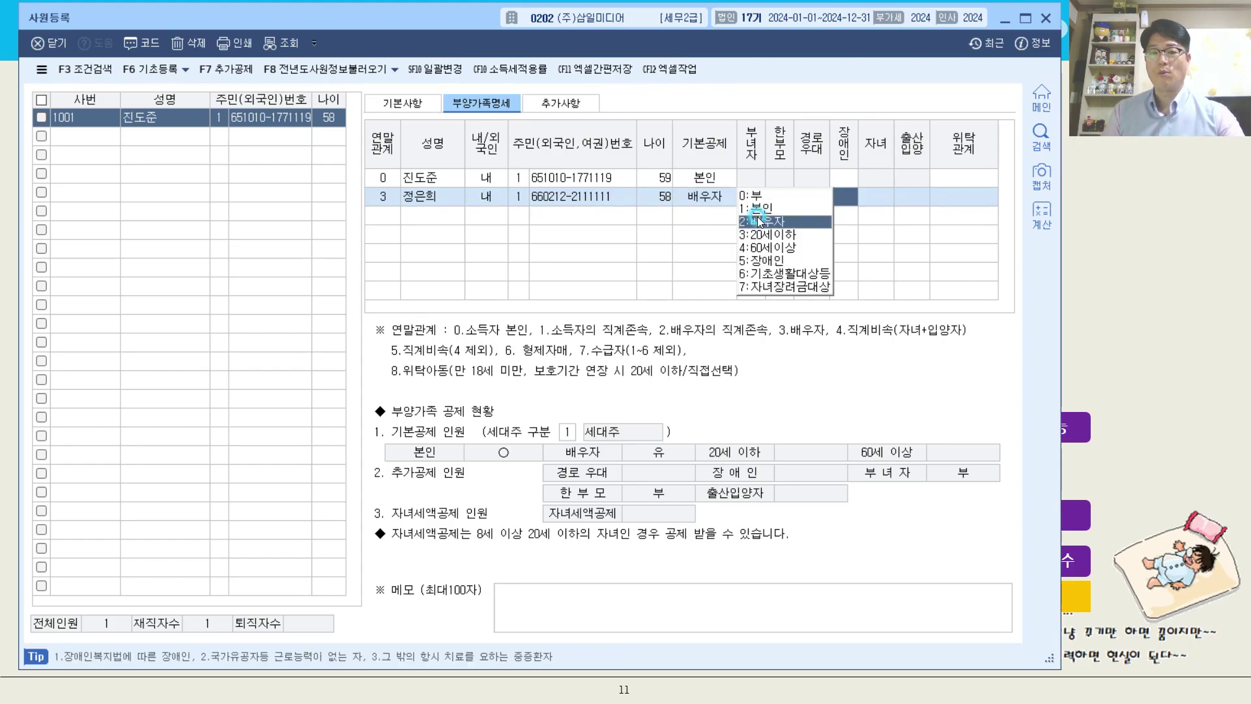
pyautogui.click(721, 194)
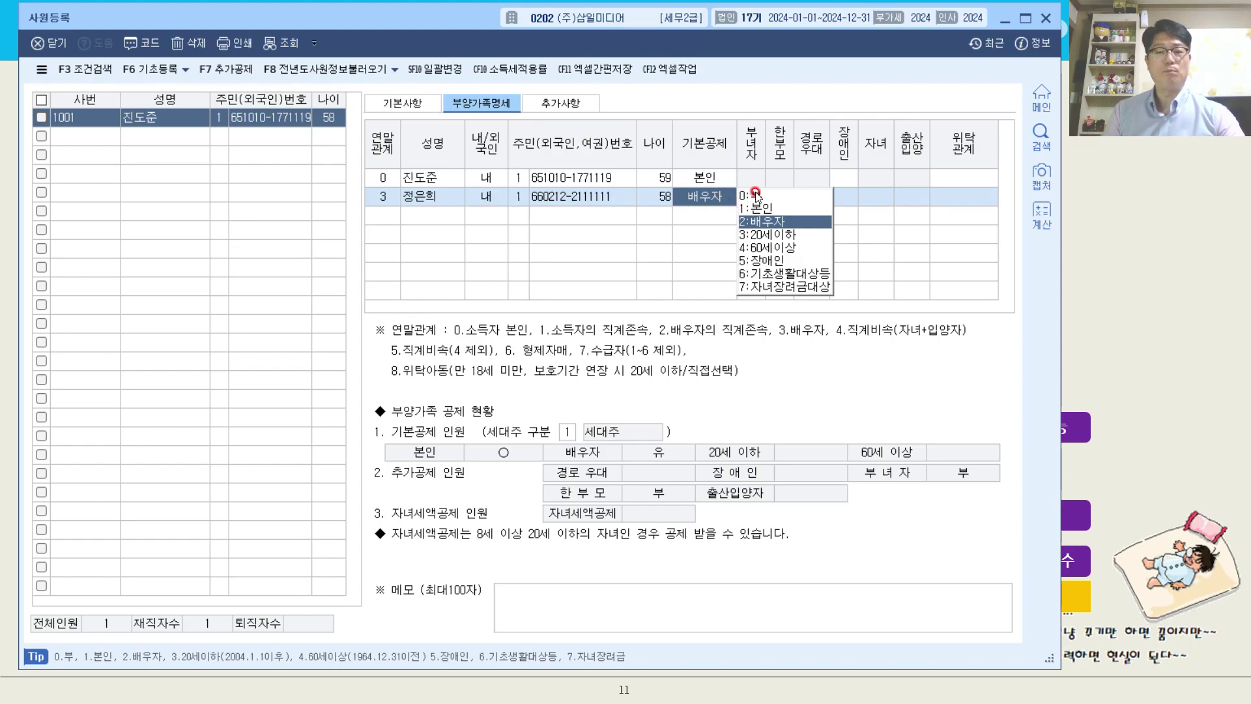
pyautogui.click(759, 221)
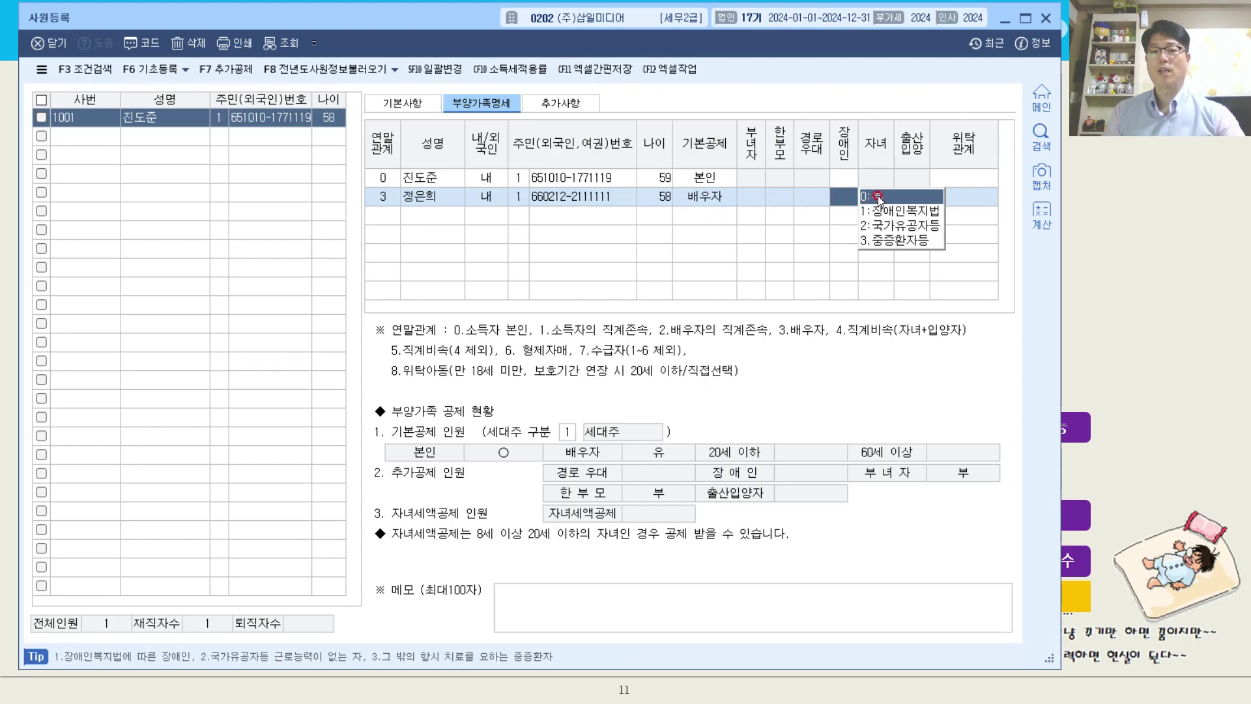
pyautogui.click(984, 195)
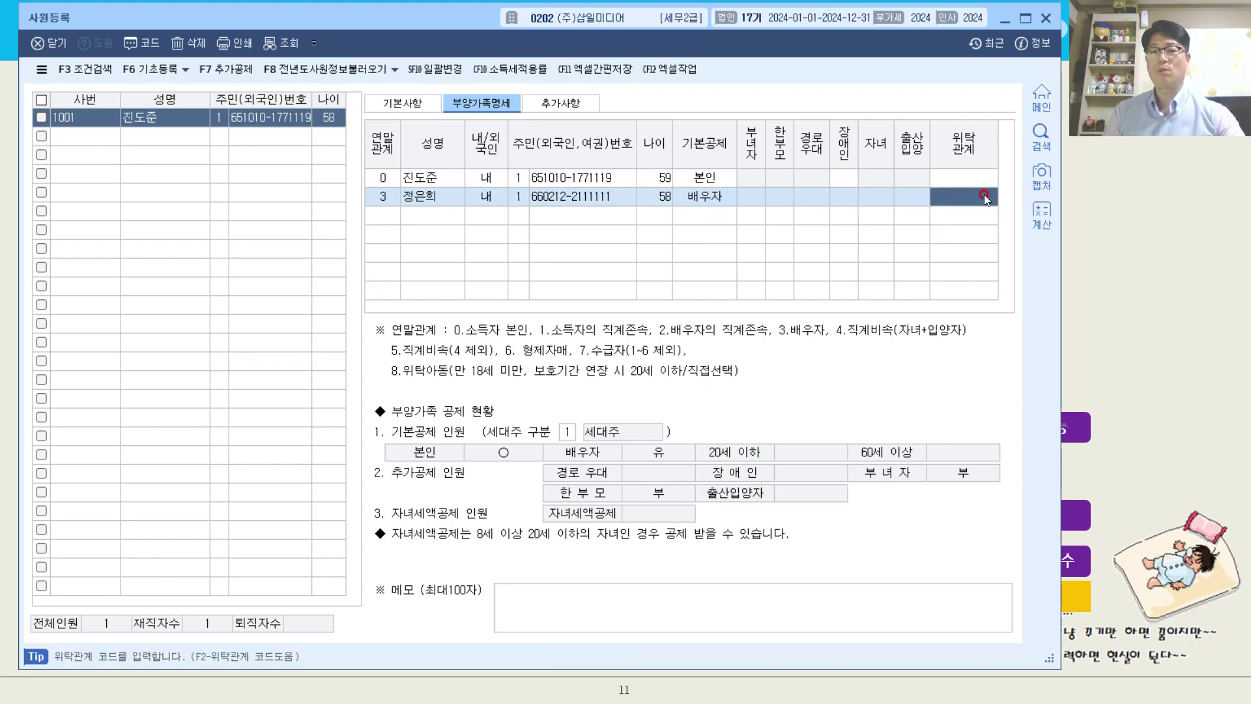
pyautogui.press('F2')
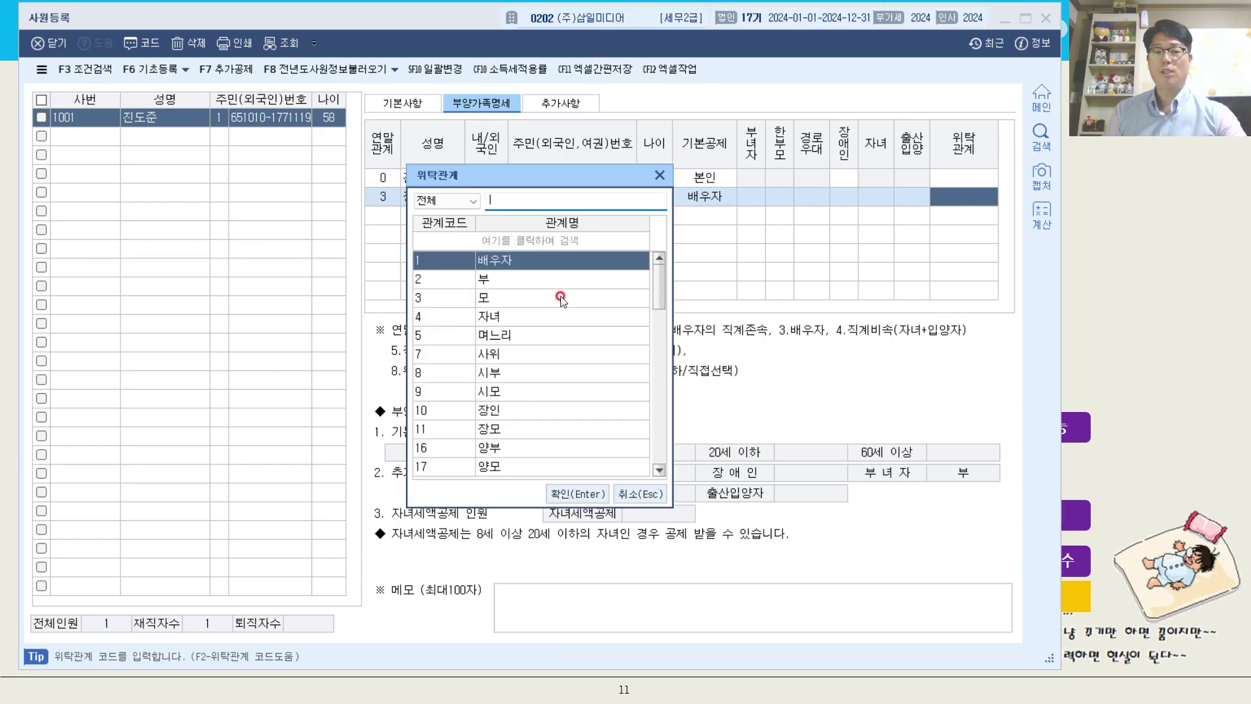
pyautogui.doubleClick(538, 259)
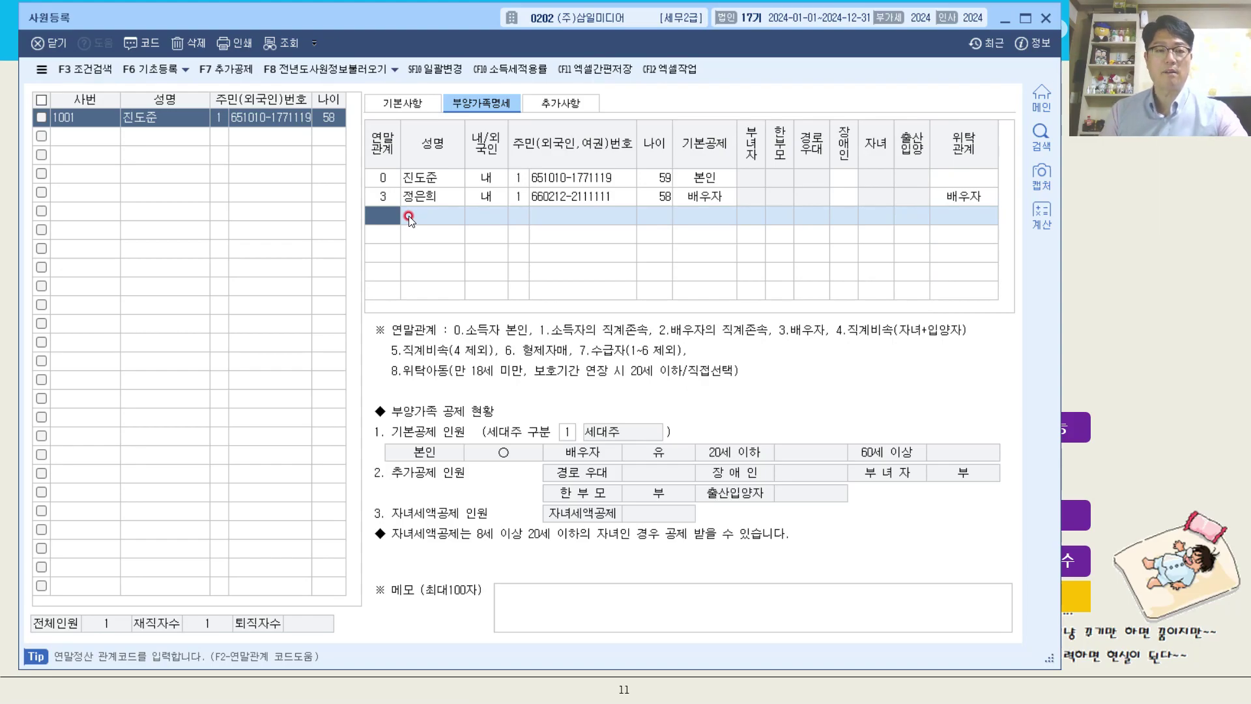
# Add a dependent row with 연말관계 4, 직계비속(자녀및손자녀.입양자), and enter the first child's name.
pyautogui.press('F2')
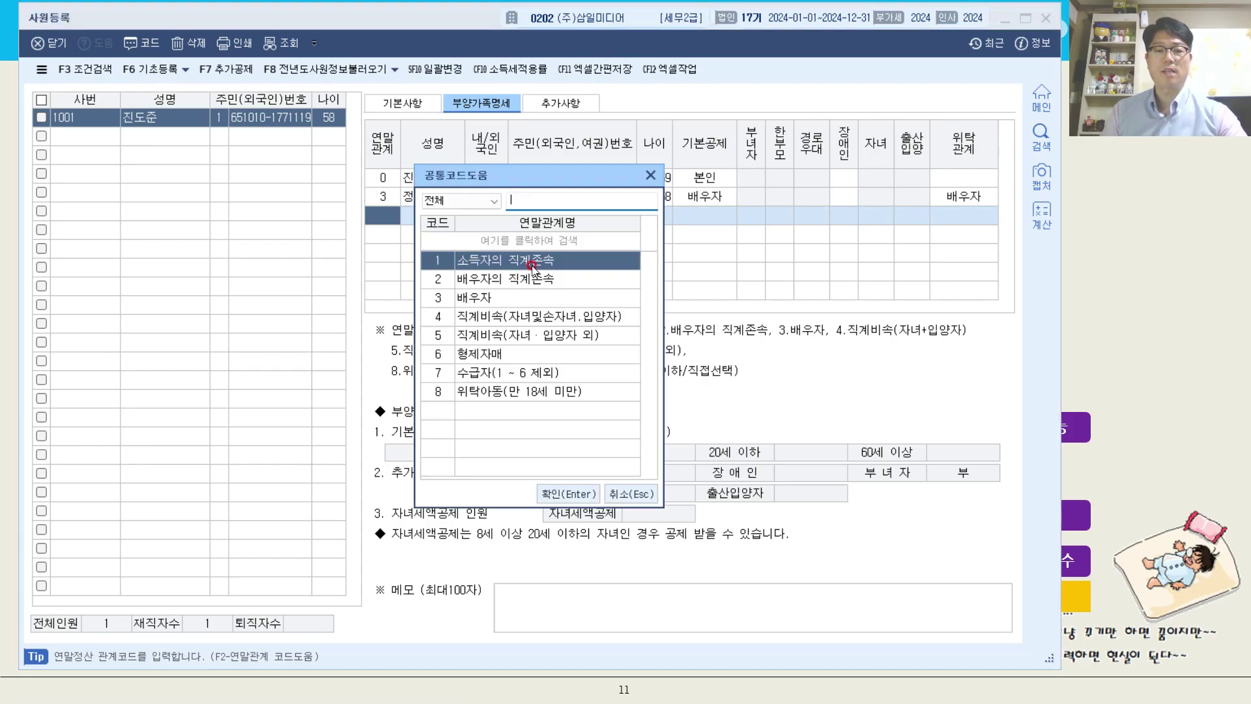
pyautogui.click(551, 317)
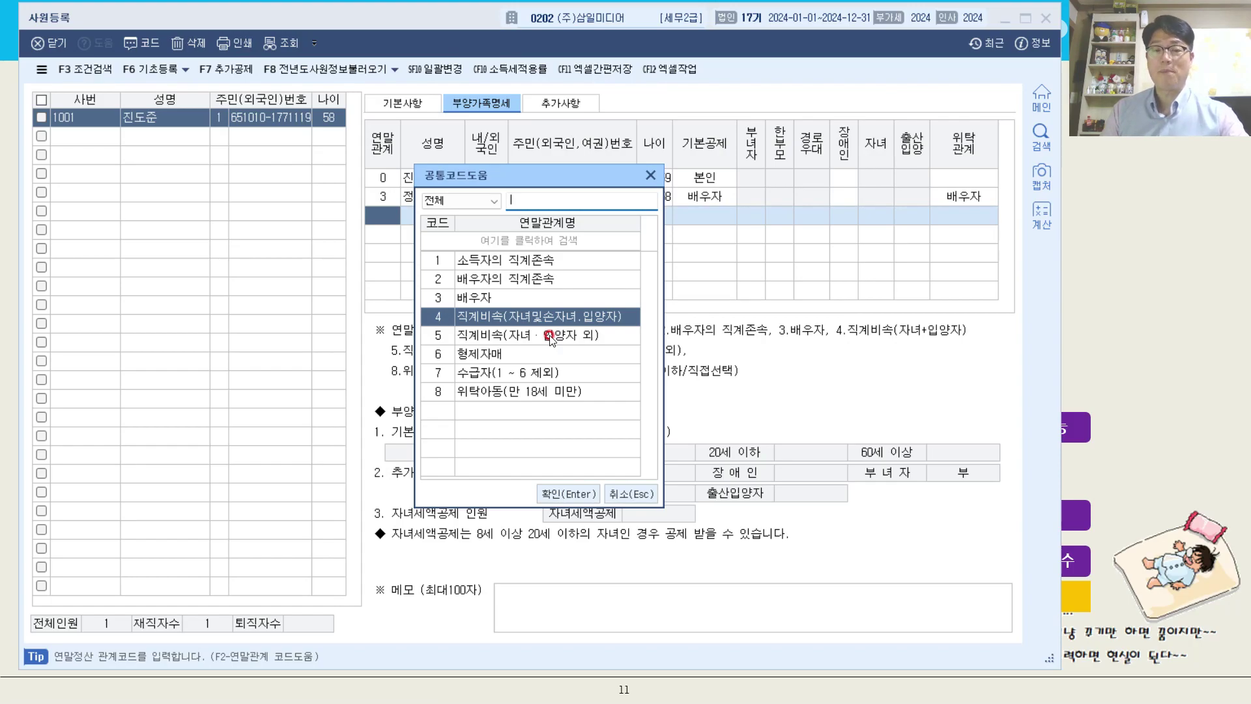
pyautogui.doubleClick(584, 320)
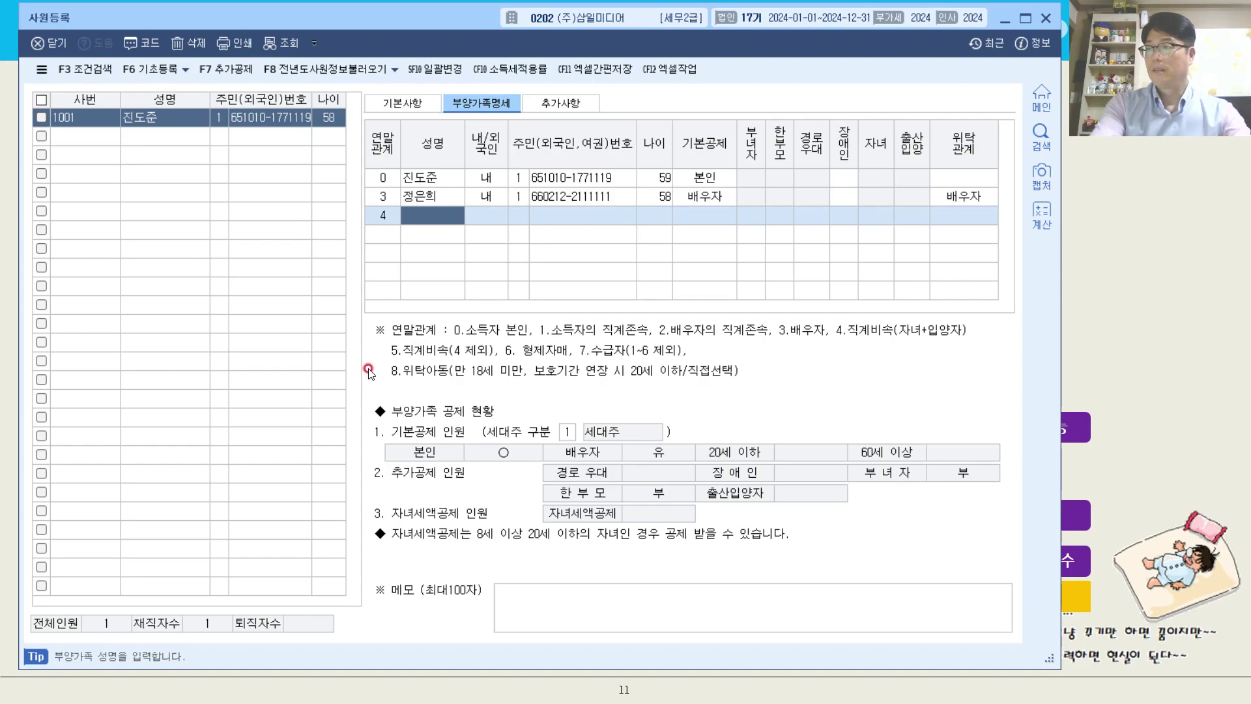
pyautogui.press('Return')
pyautogui.press('Return')
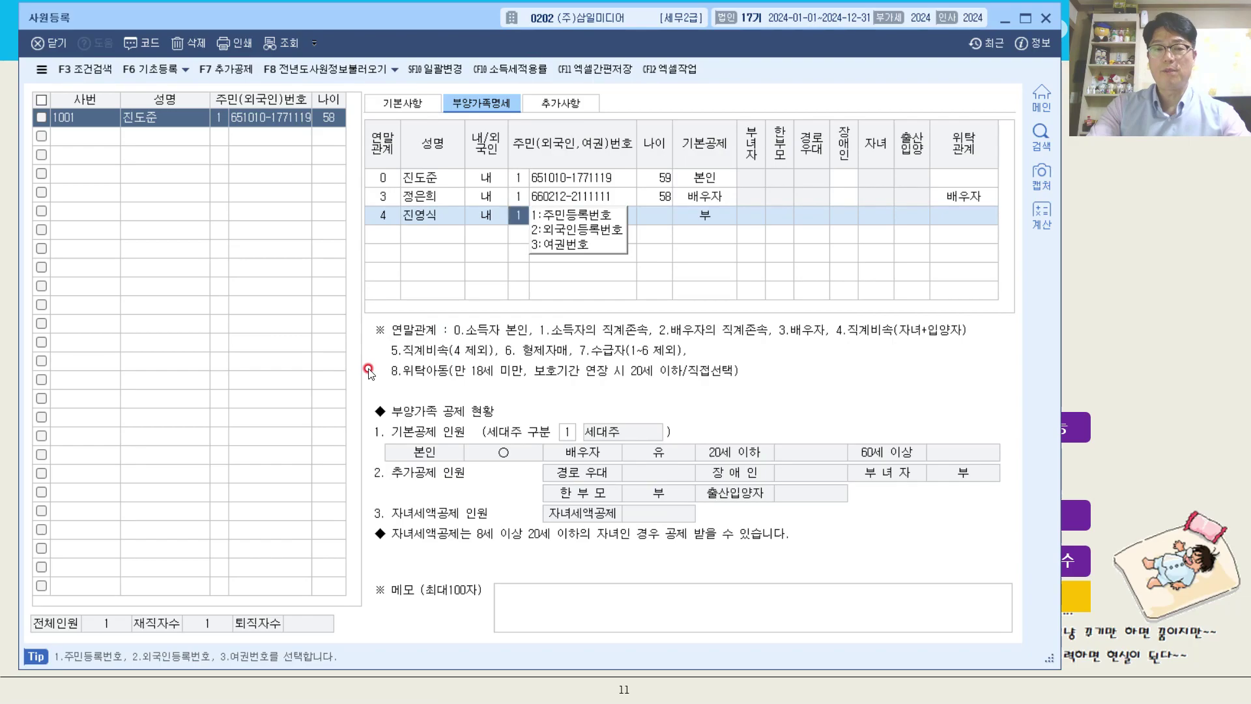
# Enter the first child's resident registration number with number type 1 (주민등록번호).
pyautogui.press('Return')
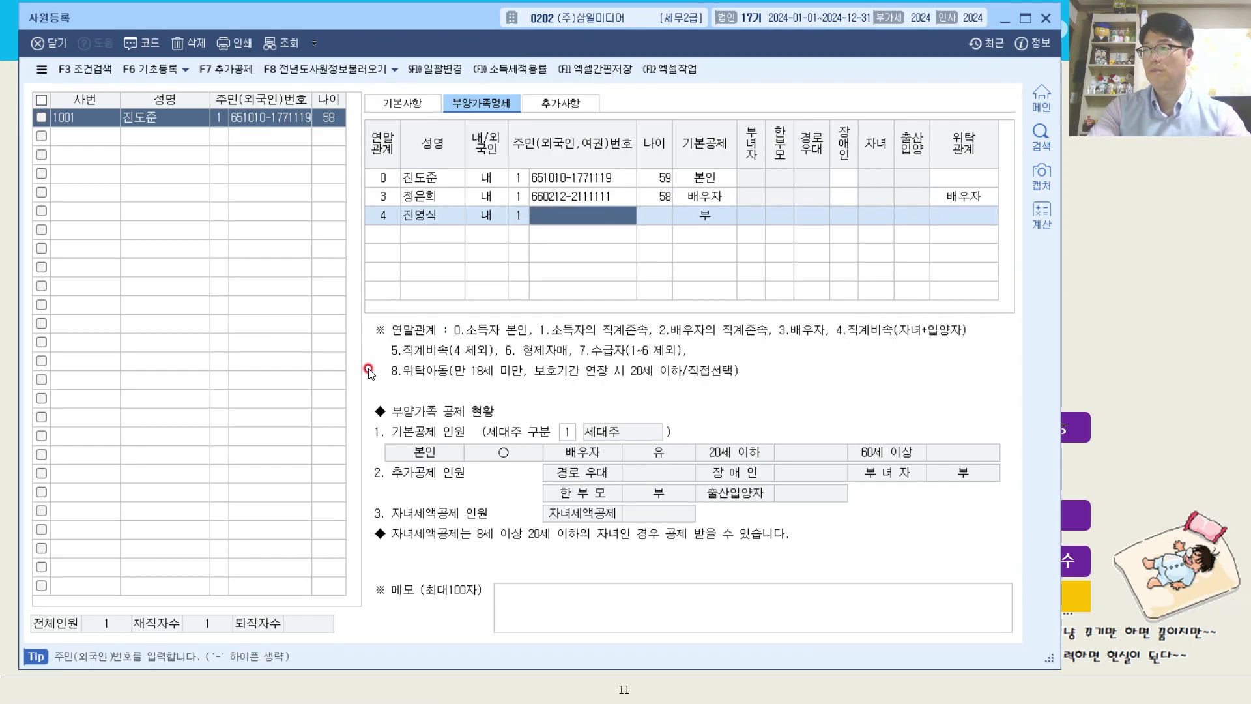
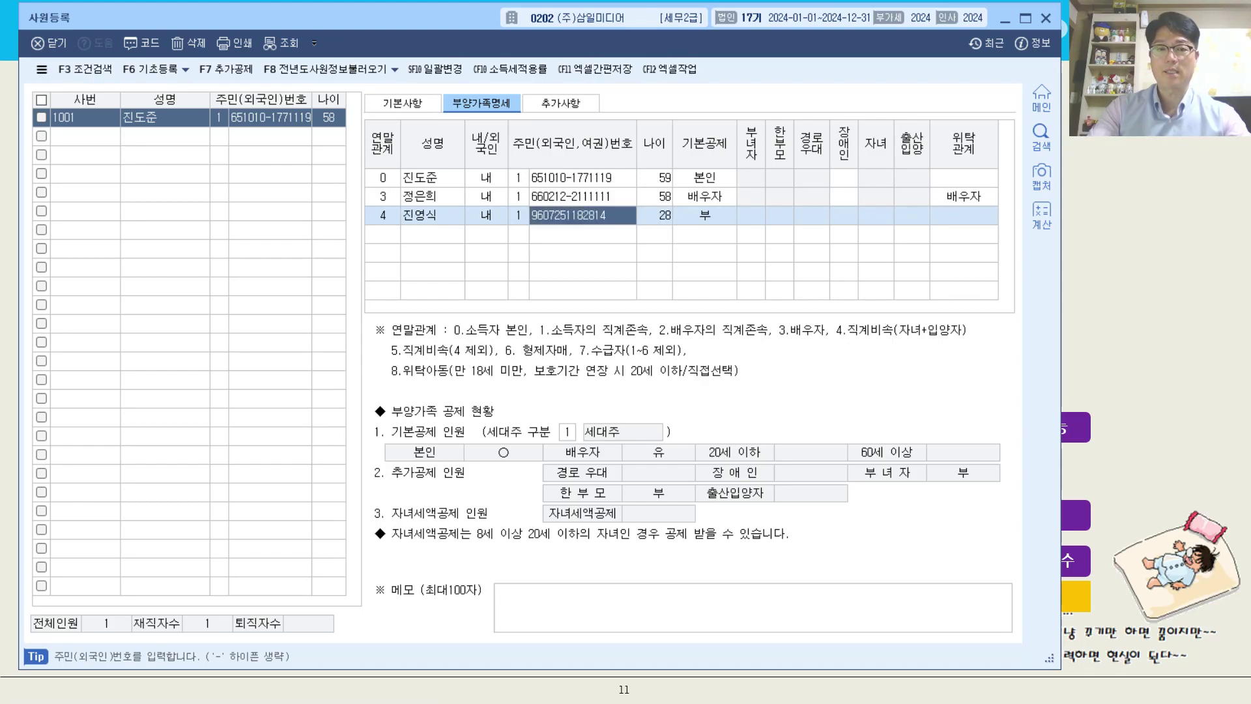
pyautogui.press('Return')
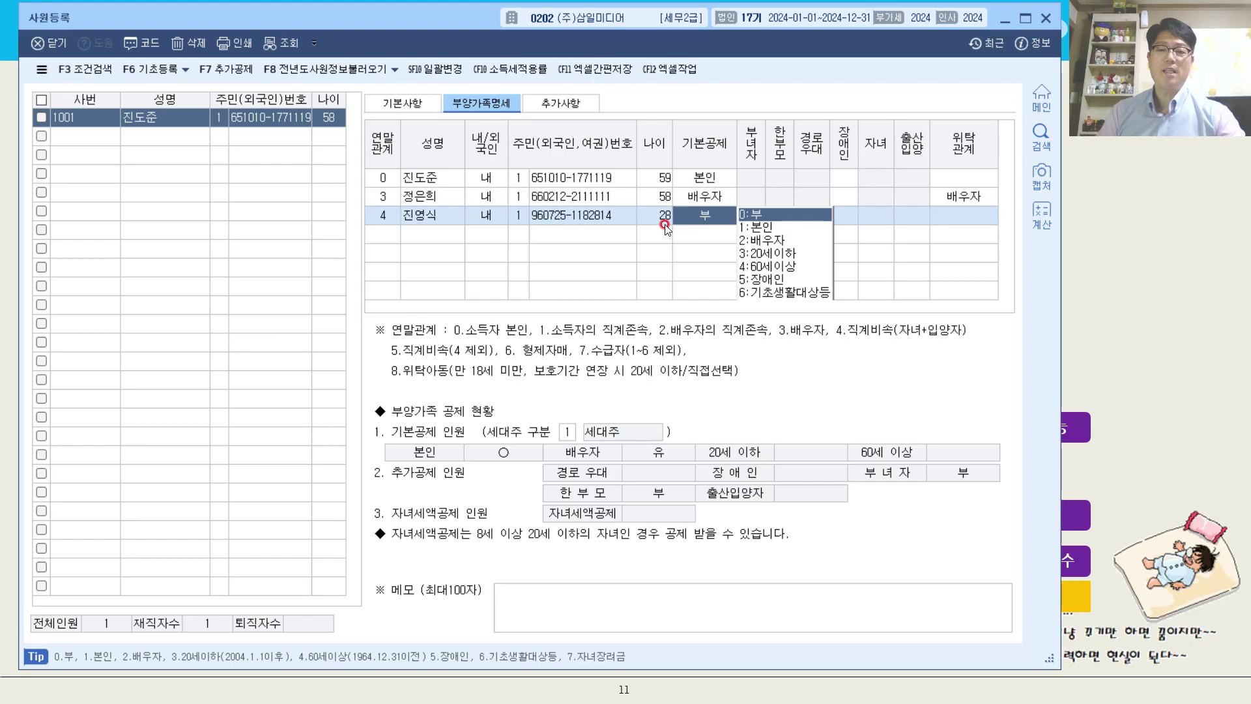
# Set the first child's 기본공제 to 0:부 and the 위탁관계 to 자녀.
pyautogui.click(761, 219)
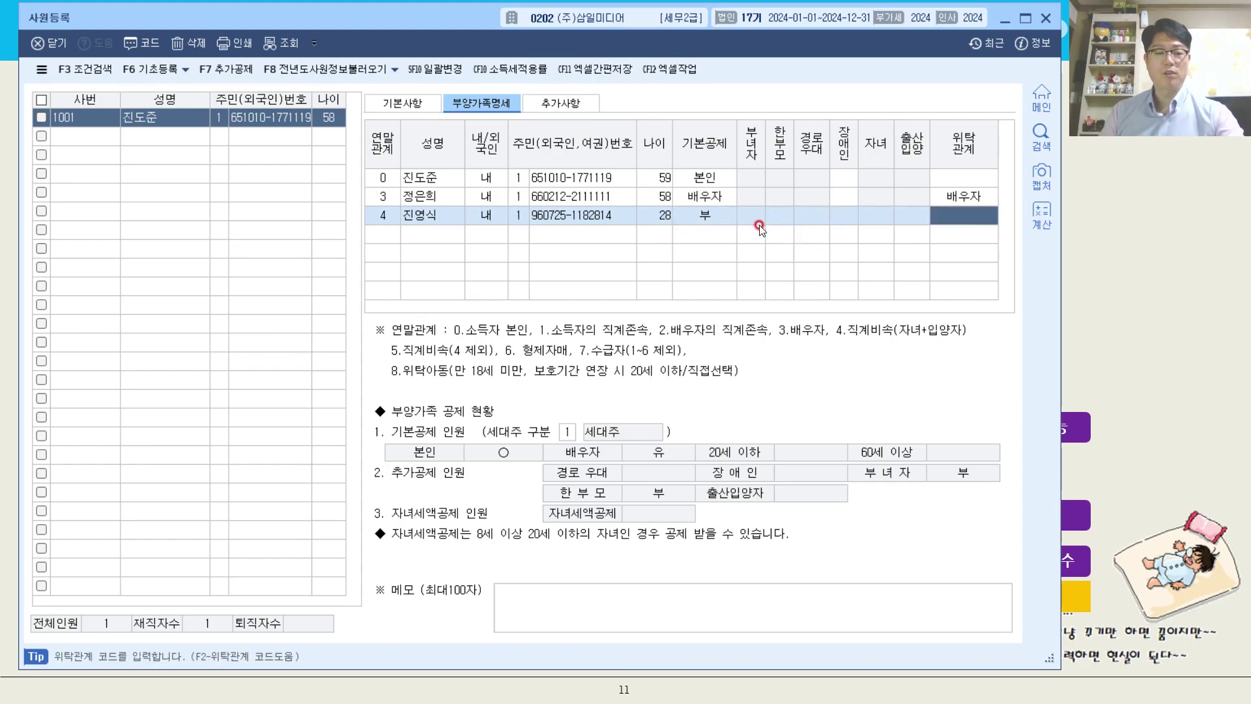
pyautogui.press('F2')
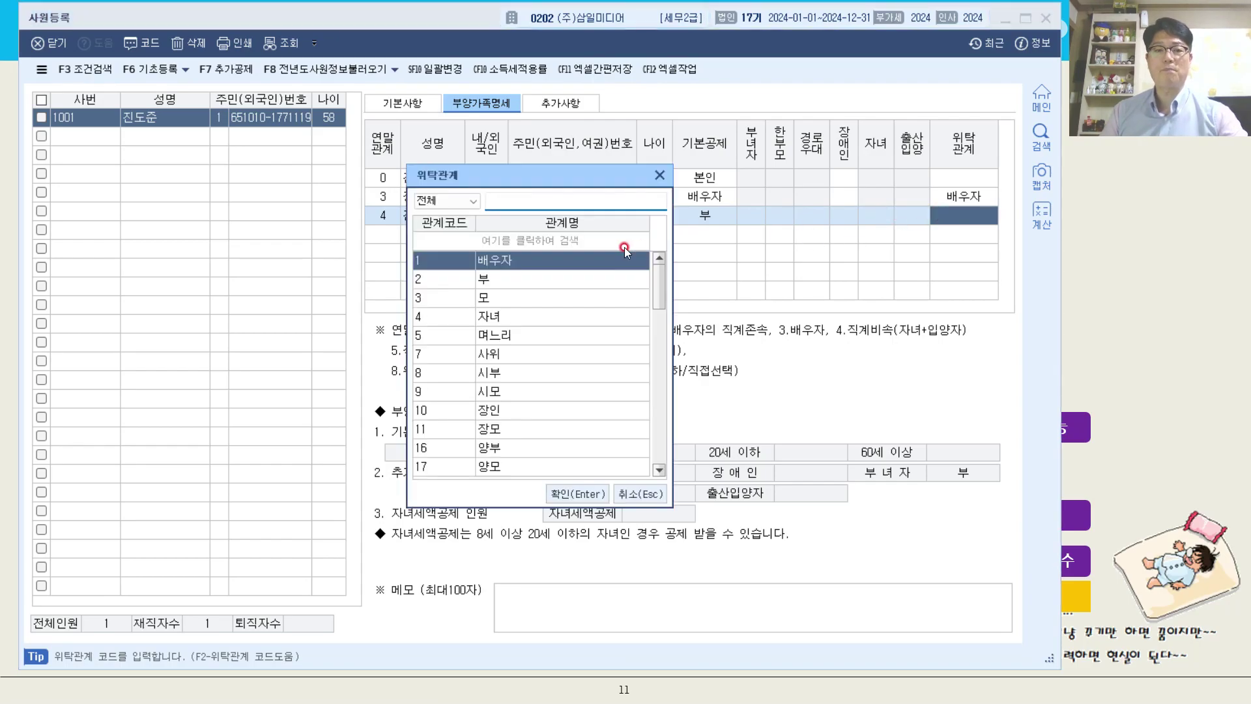
pyautogui.click(549, 316)
pyautogui.press('Return')
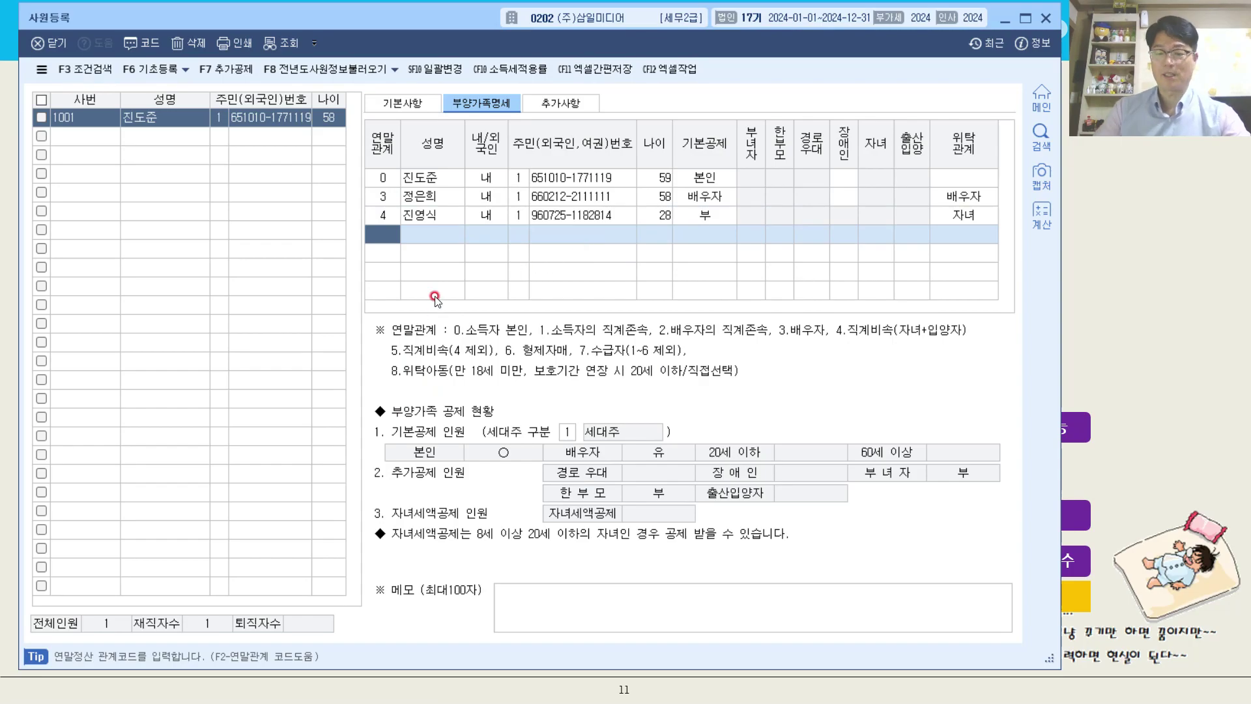
# Add another dependent row with 연말관계 4 and enter the second child's name.
pyautogui.write('4')
pyautogui.press('Return')
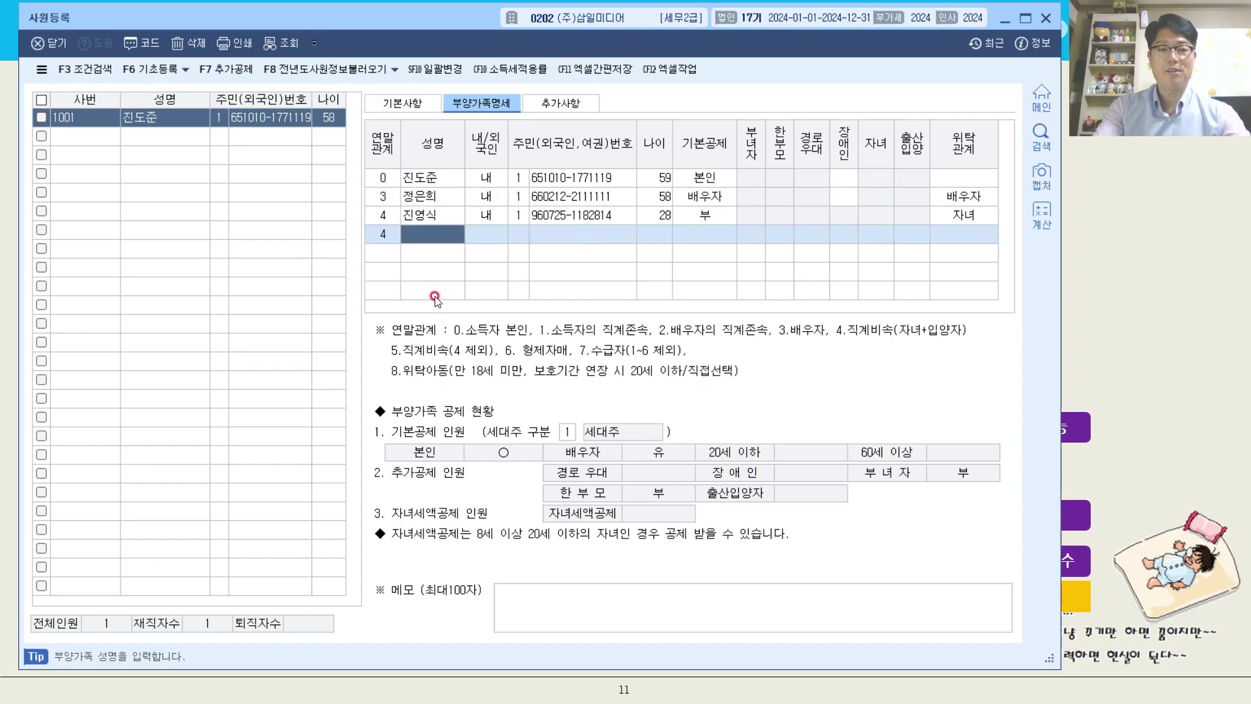
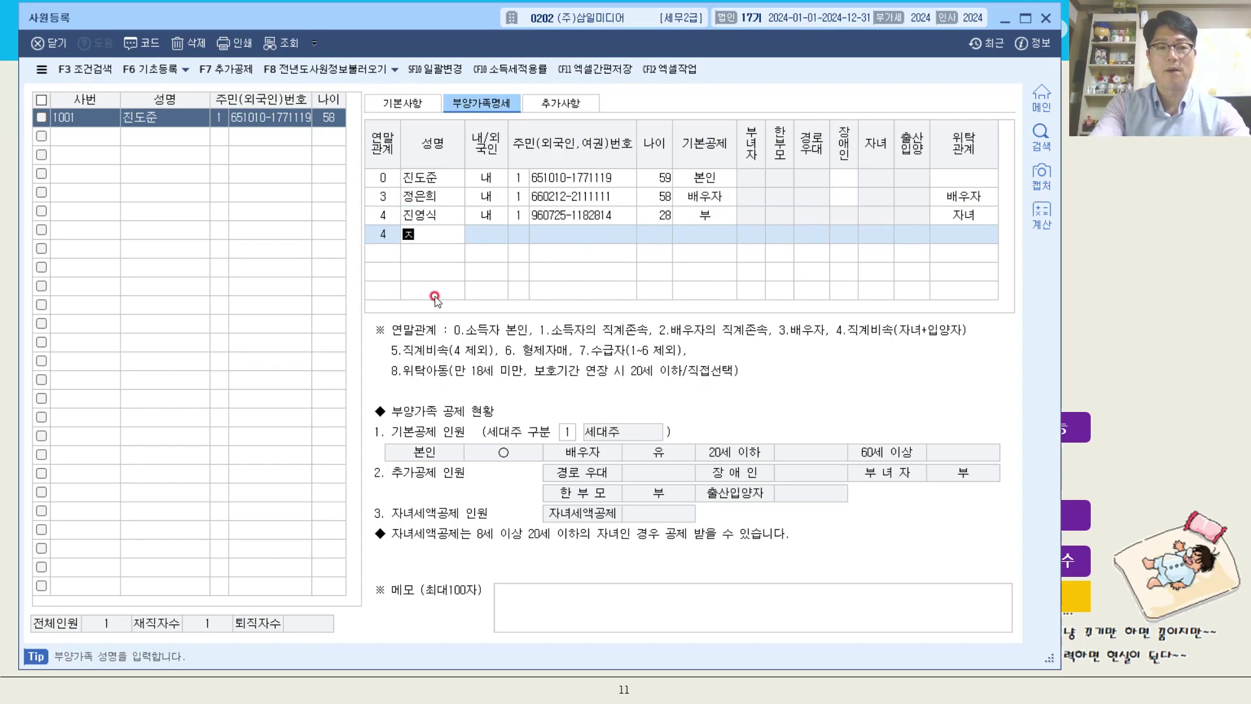
pyautogui.press('Return')
pyautogui.press('Return')
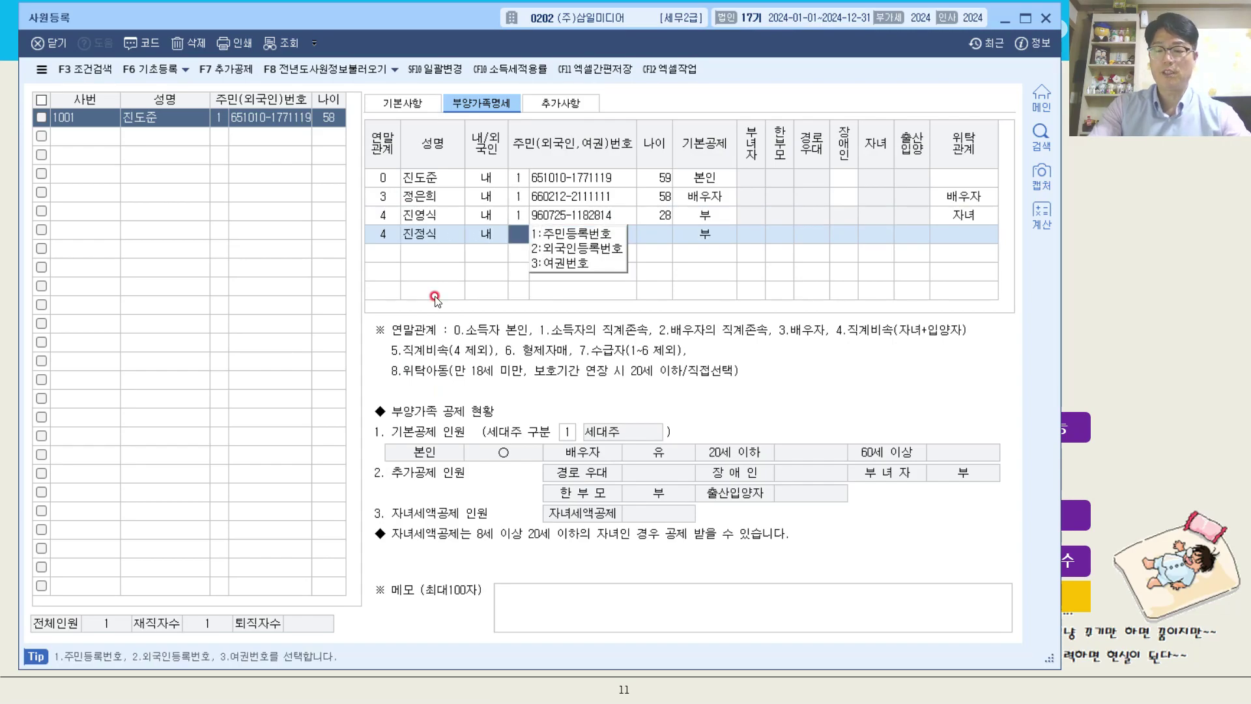
# Enter the second child's resident registration number with number type 1 (주민등록번호).
pyautogui.press('Return')
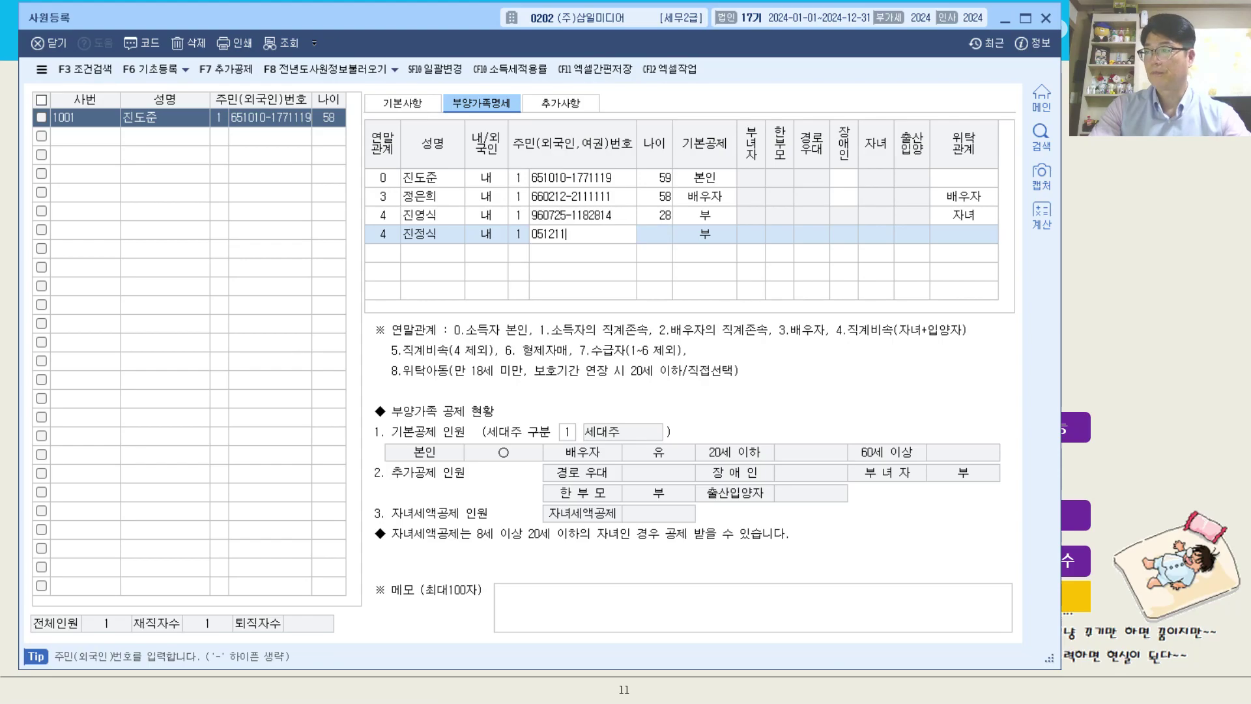
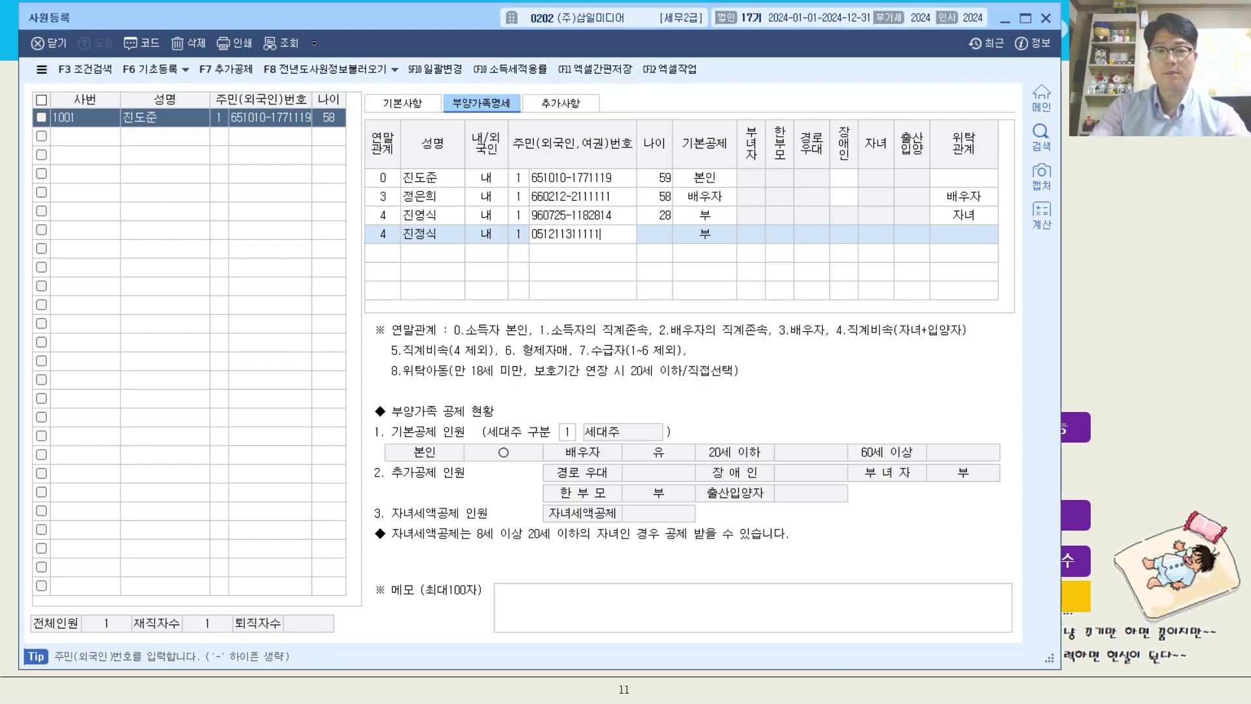
pyautogui.press('Return')
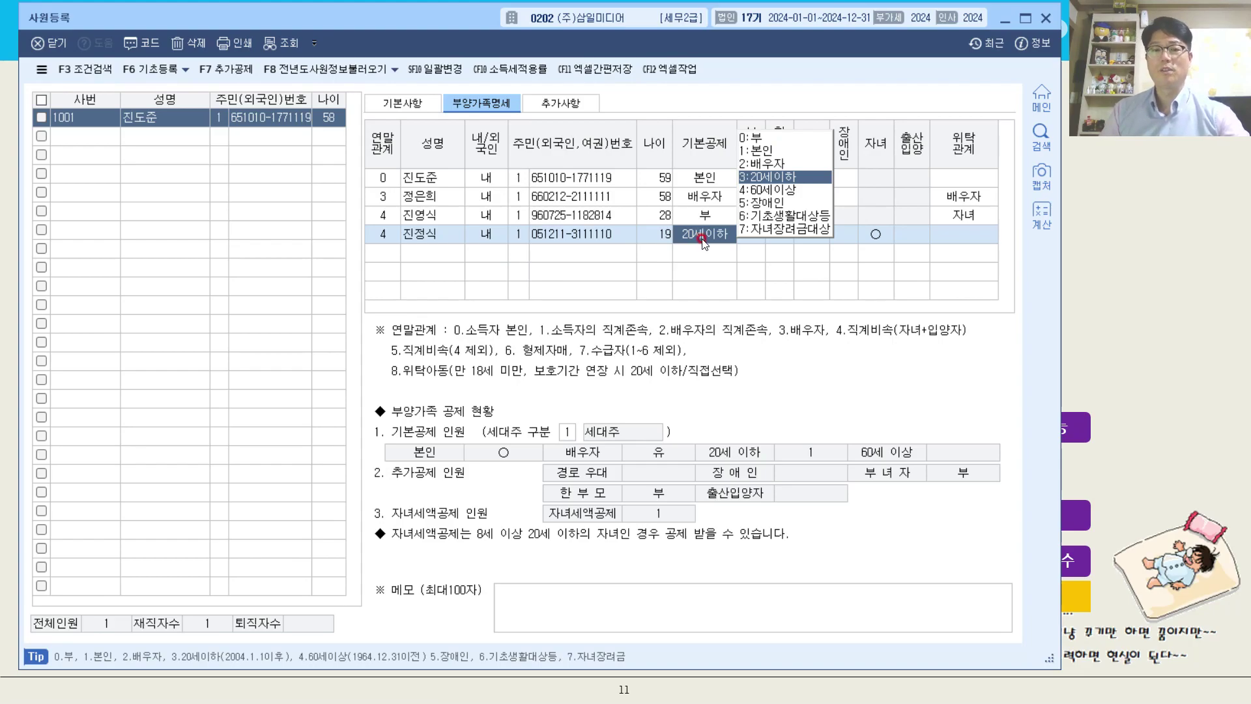
# Set the second child's 위탁관계 to 자녀.
pyautogui.click(971, 233)
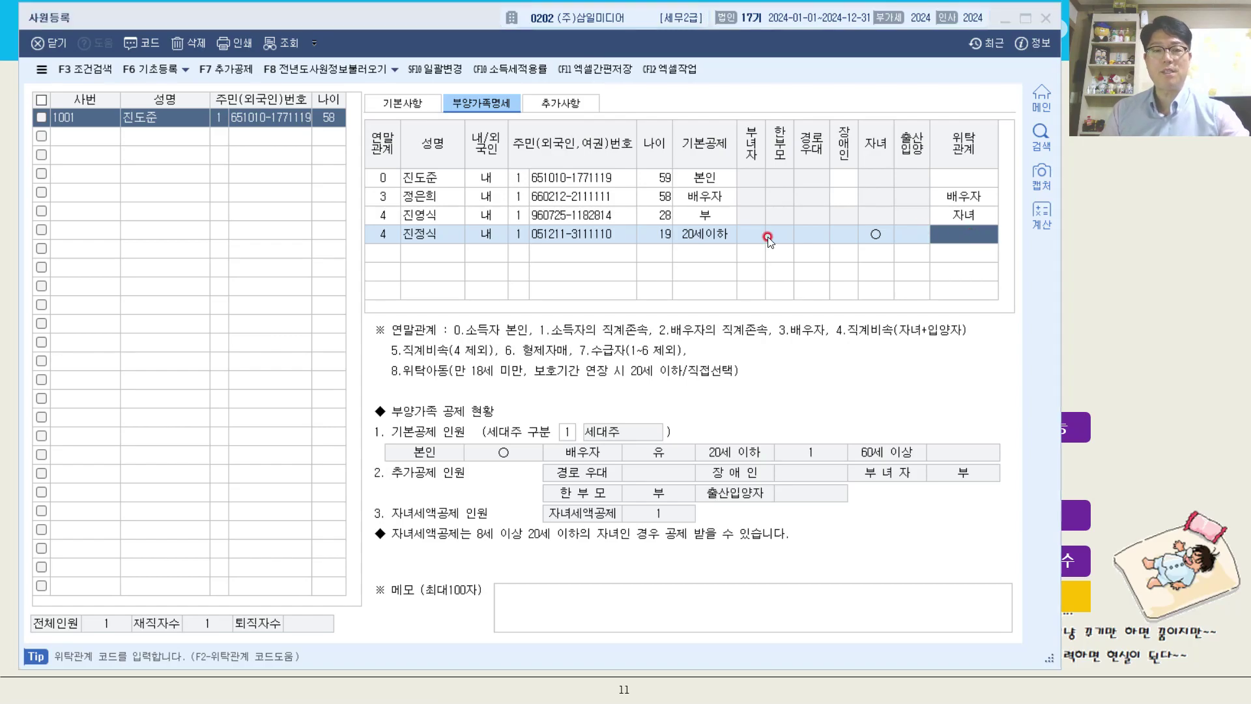
pyautogui.press('F2')
pyautogui.click(542, 315)
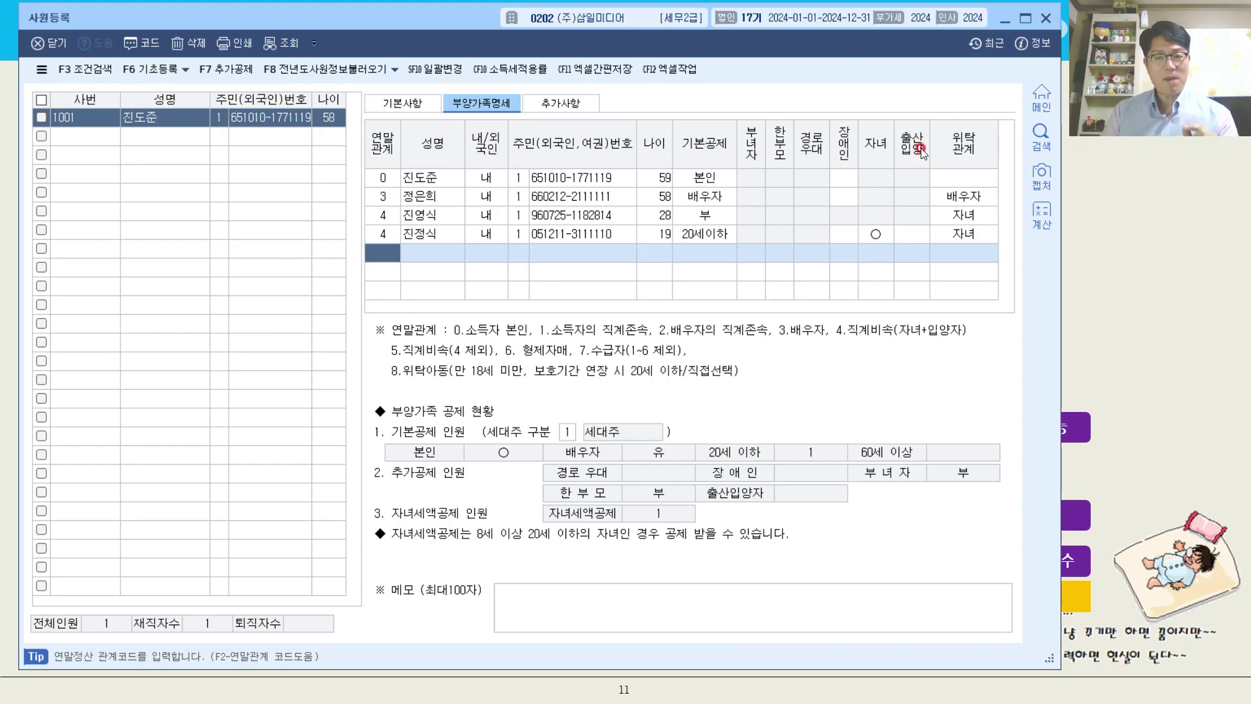
# Examine the second child's 출산입양 options, and check the parents' 동거여부 entries on the exercise slide.
pyautogui.click(918, 236)
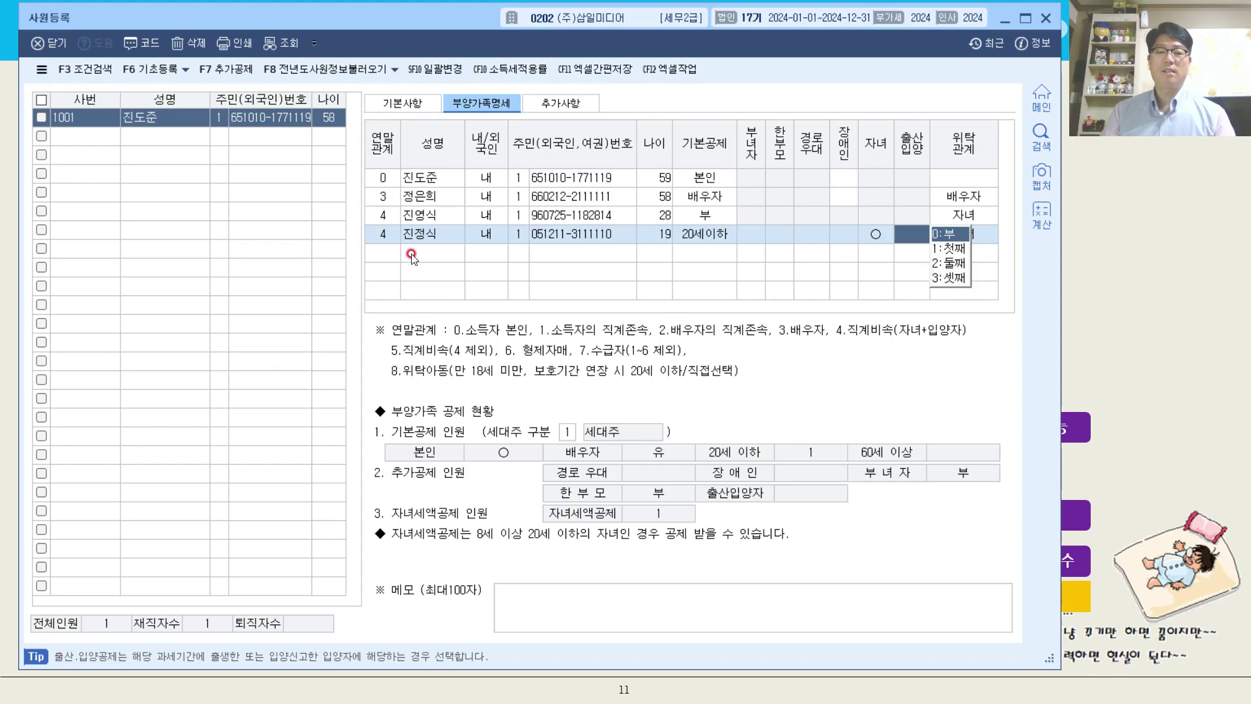
pyautogui.click(383, 256)
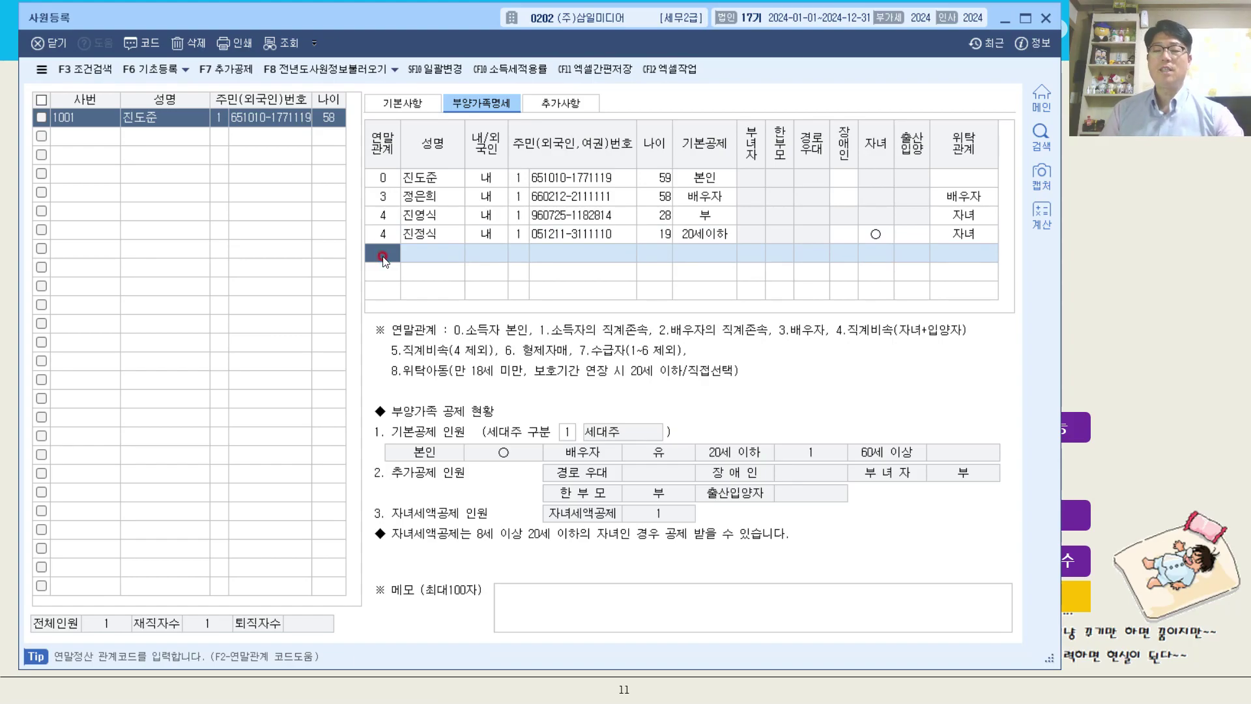
pyautogui.click(1109, 280)
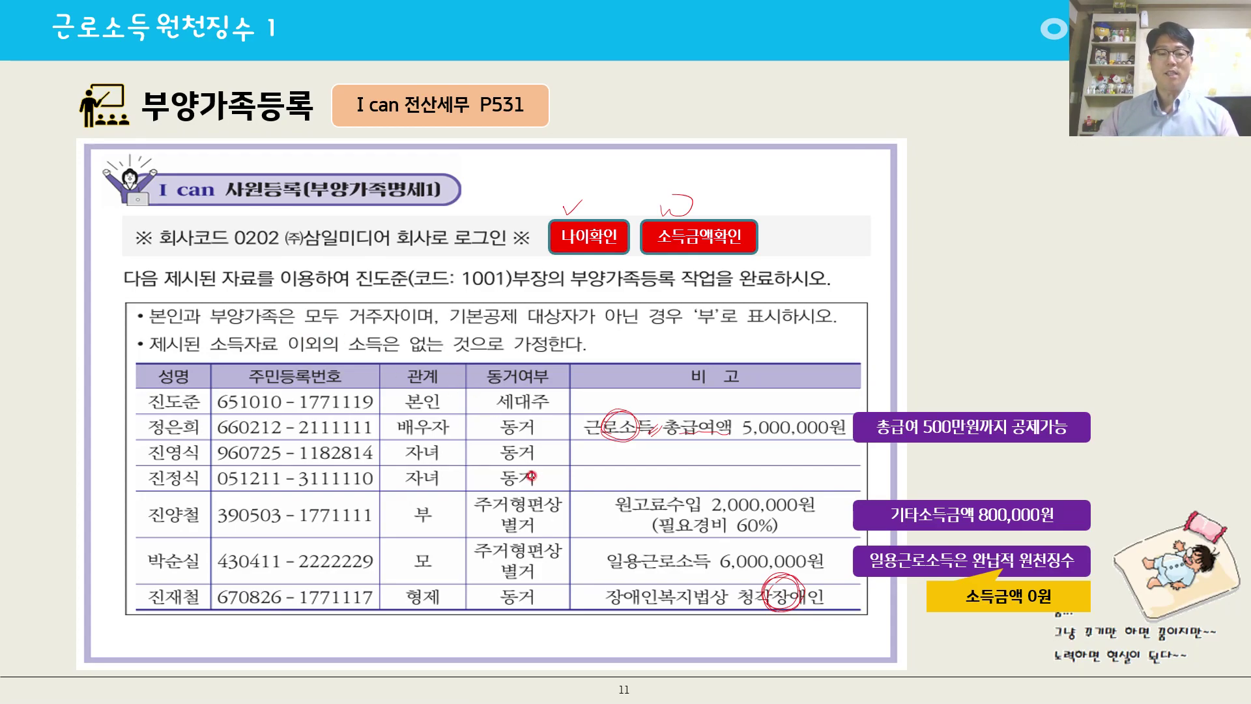
pyautogui.moveTo(502, 522)
pyautogui.mouseDown()
pyautogui.moveTo(529, 529)
pyautogui.moveTo(492, 585)
pyautogui.mouseUp()
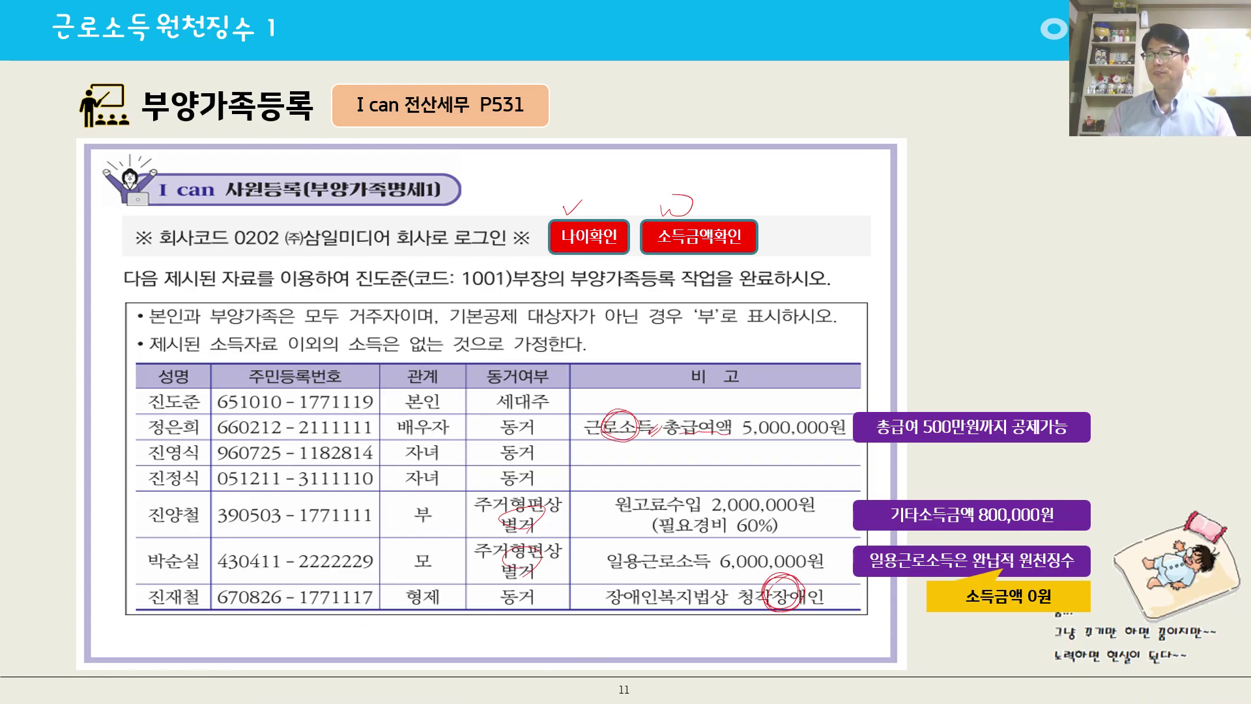
pyautogui.hotkey('alt', 'Tab')
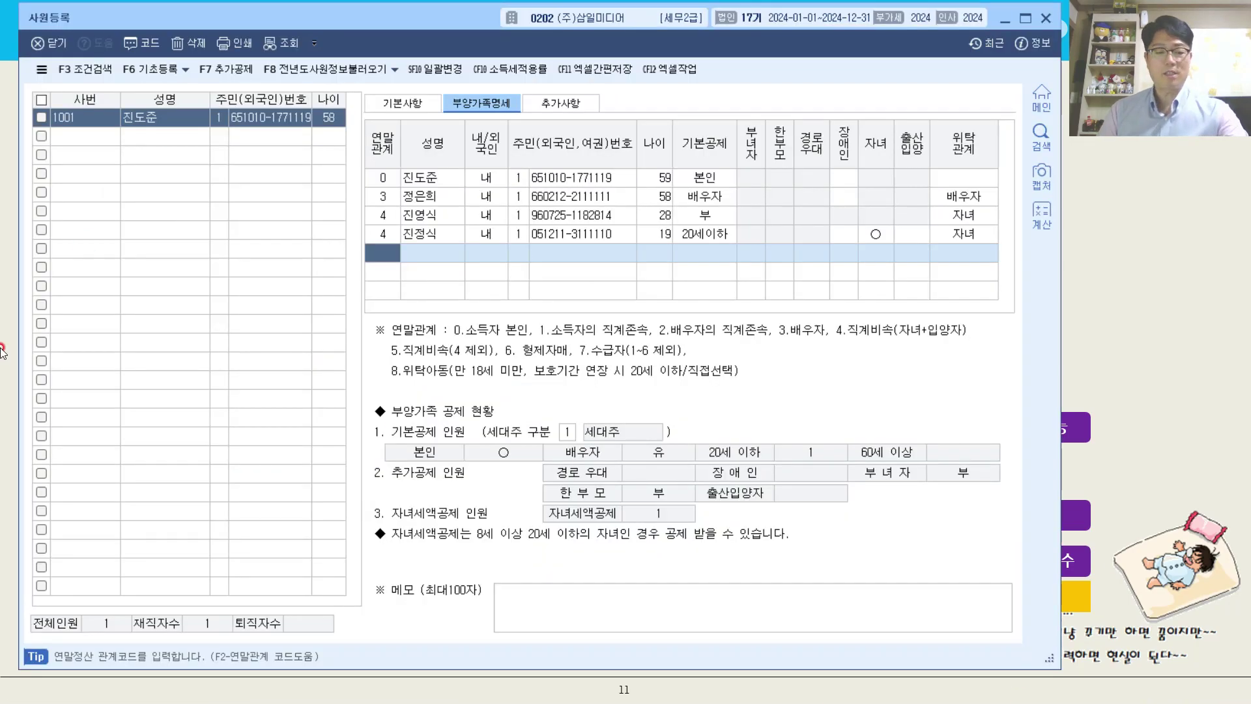
# Add a dependent row with 연말관계 1 (소득자의 직계존속) and enter the father's name with 내/외국인 set to 내.
pyautogui.press('F2')
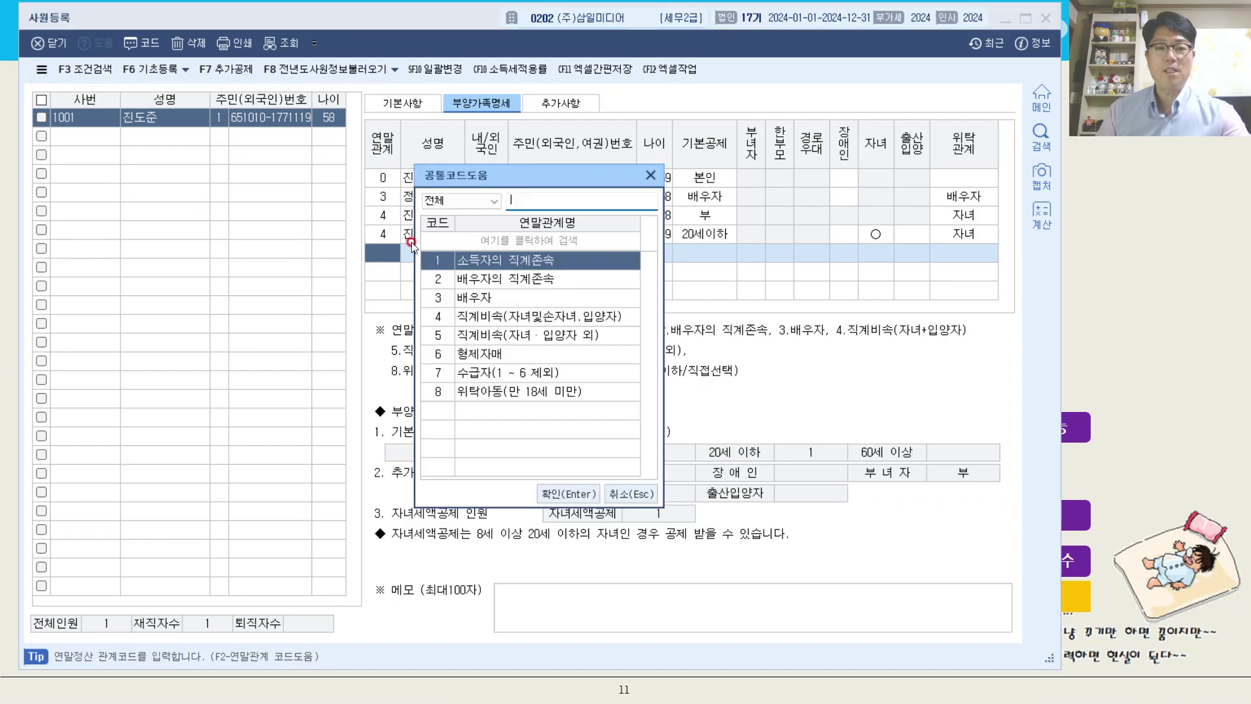
pyautogui.doubleClick(515, 264)
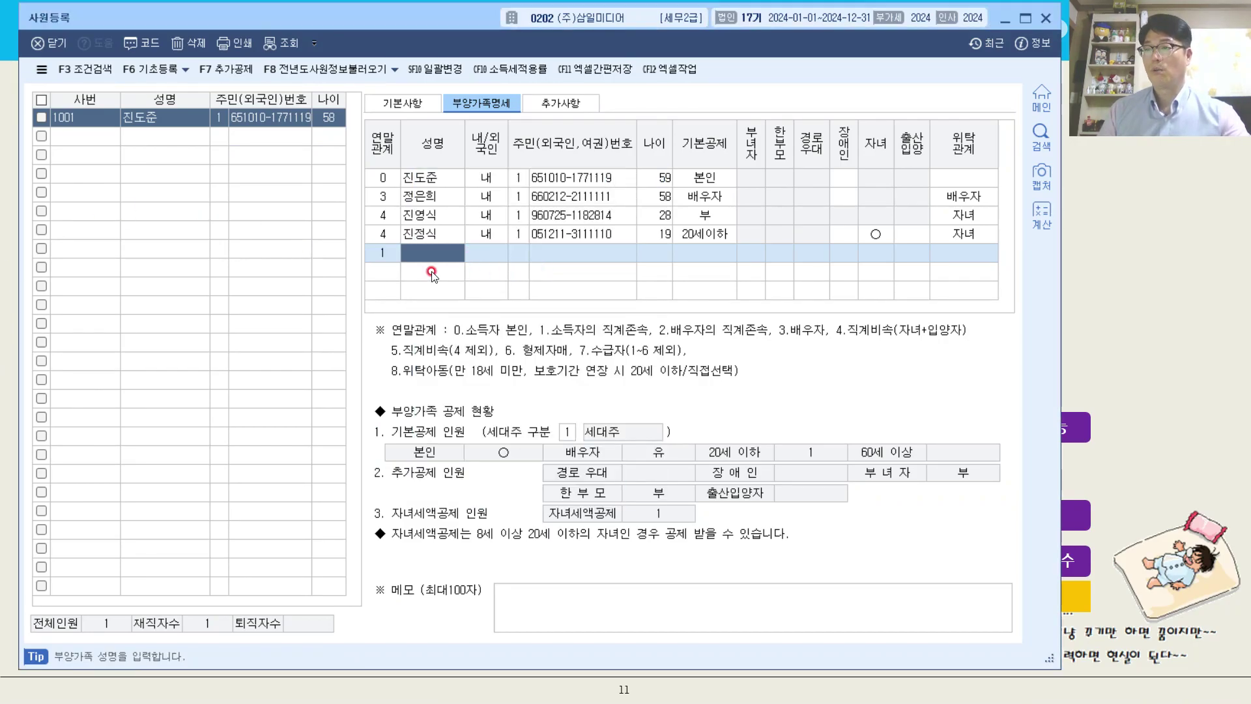
pyautogui.write('진양철')
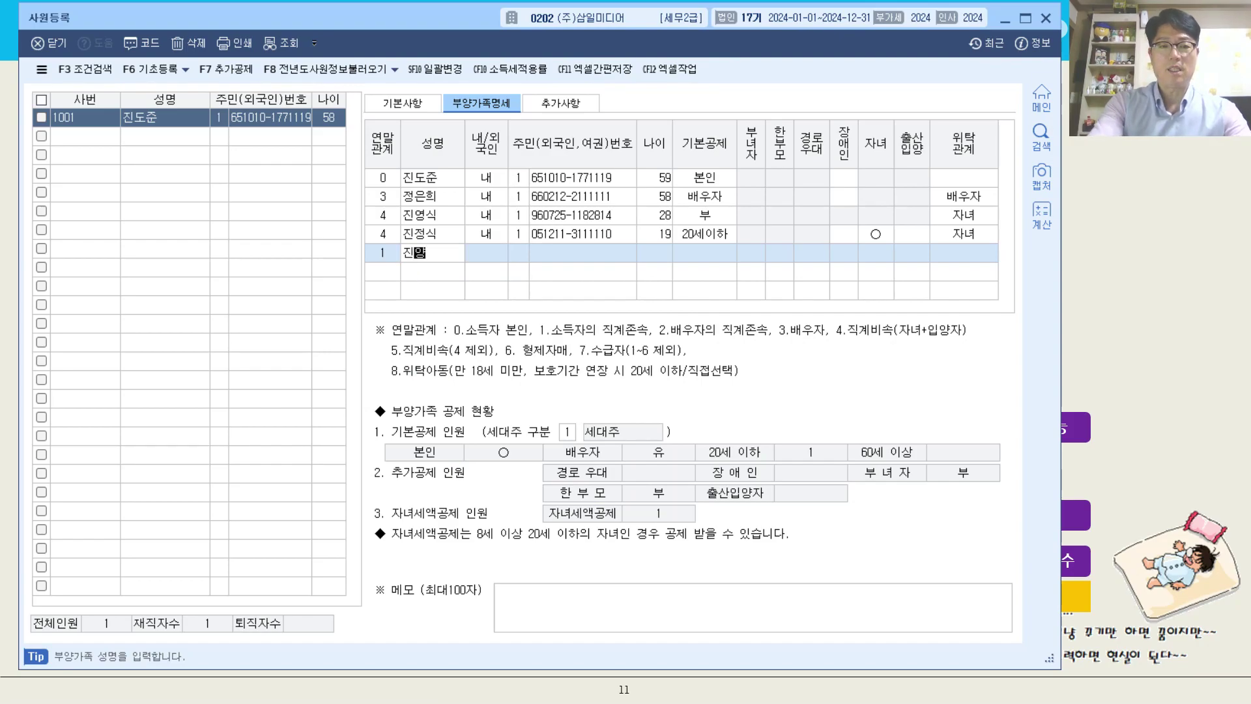
pyautogui.press('Return')
pyautogui.press('Return')
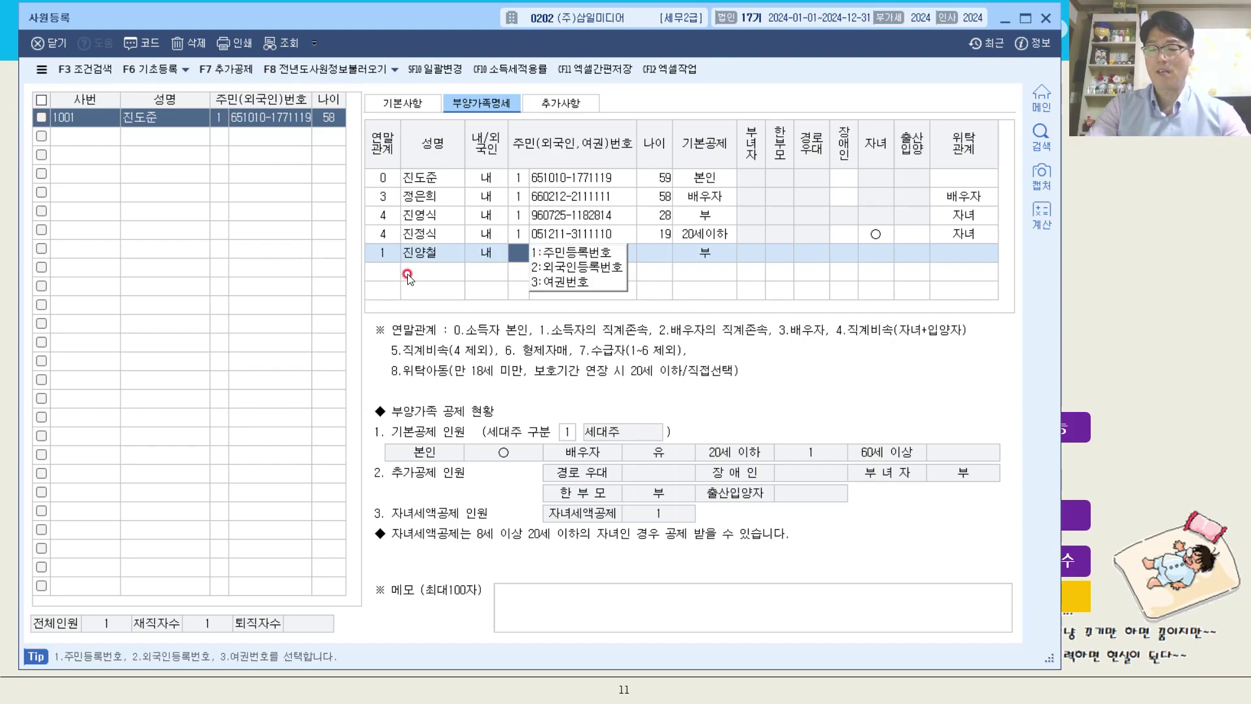
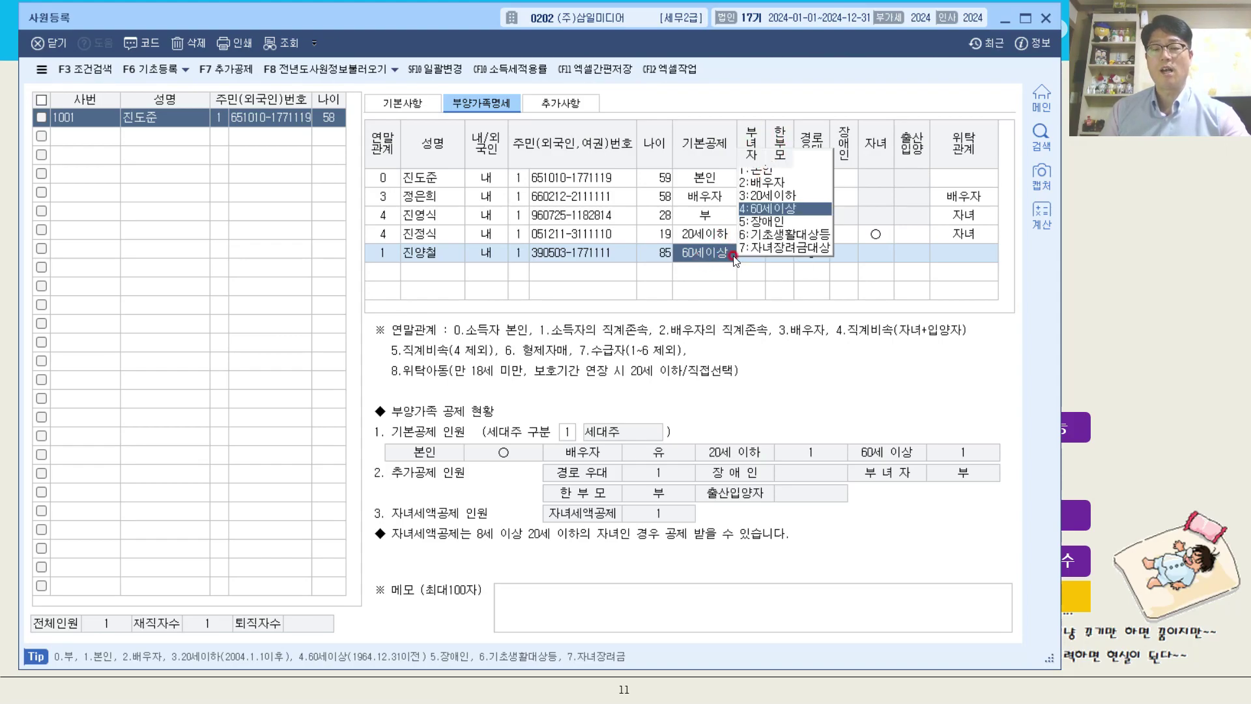
# Set the father's 위탁관계 to 부.
pyautogui.click(958, 256)
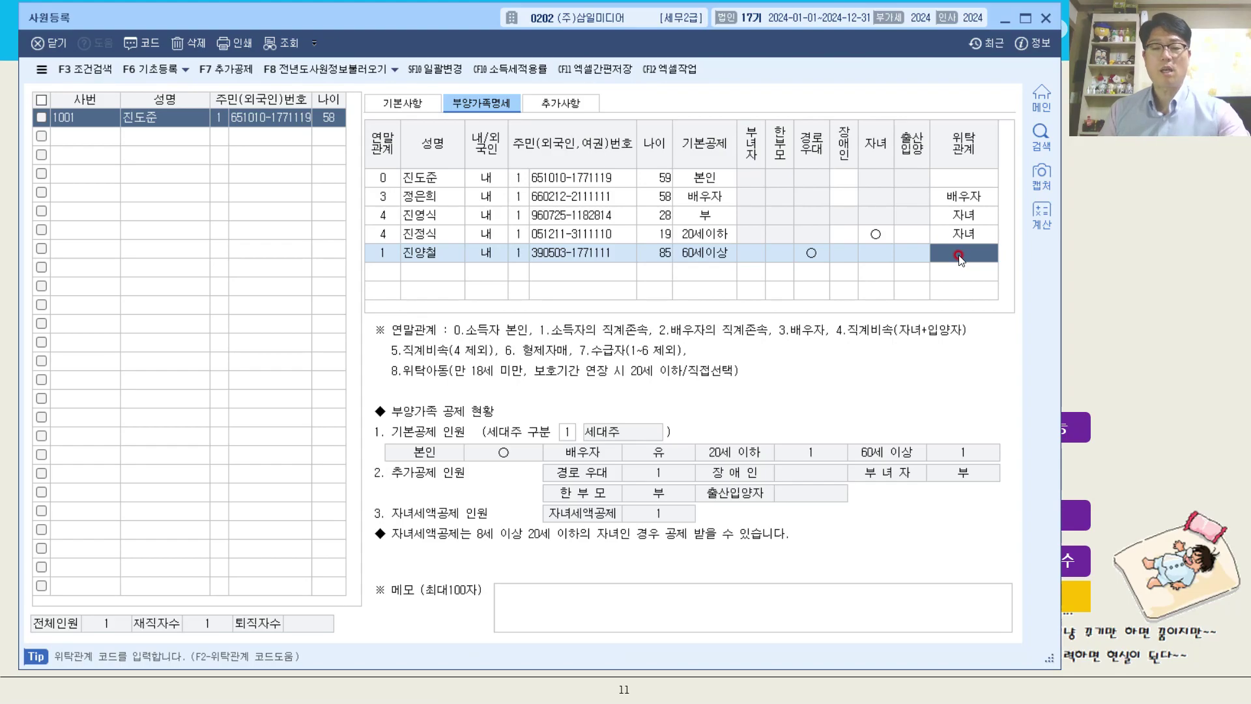
pyautogui.click(958, 256)
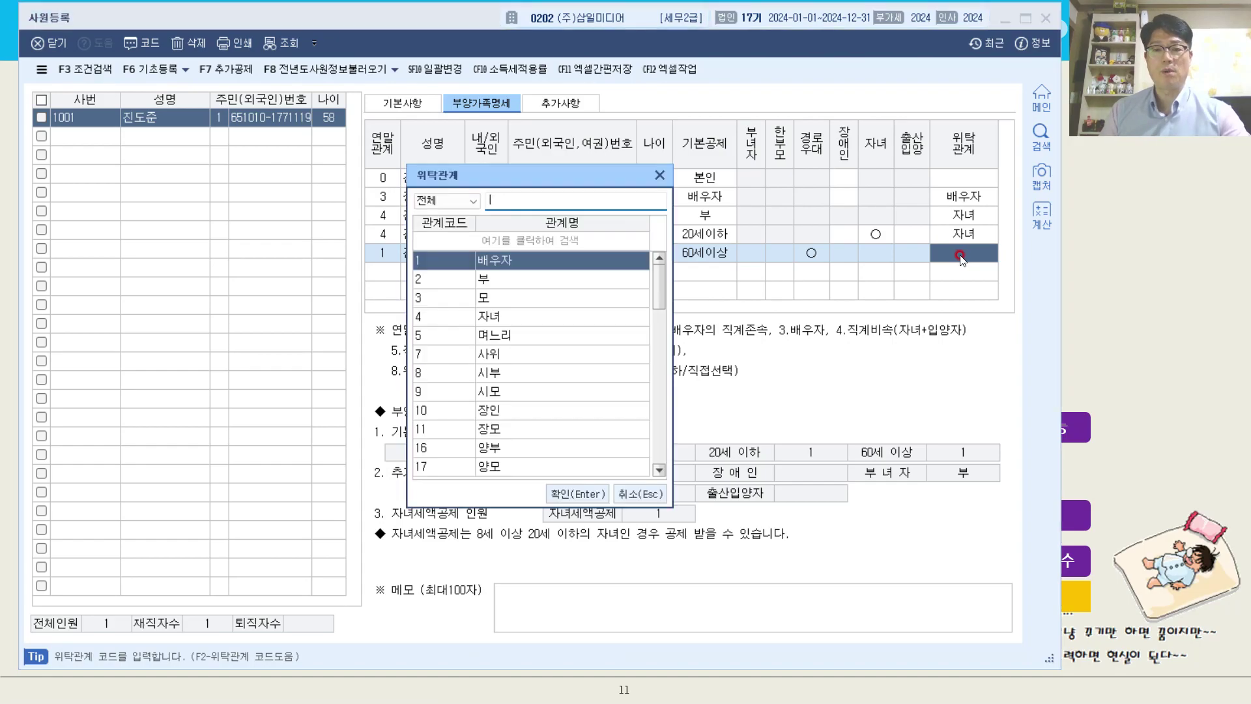
pyautogui.doubleClick(518, 287)
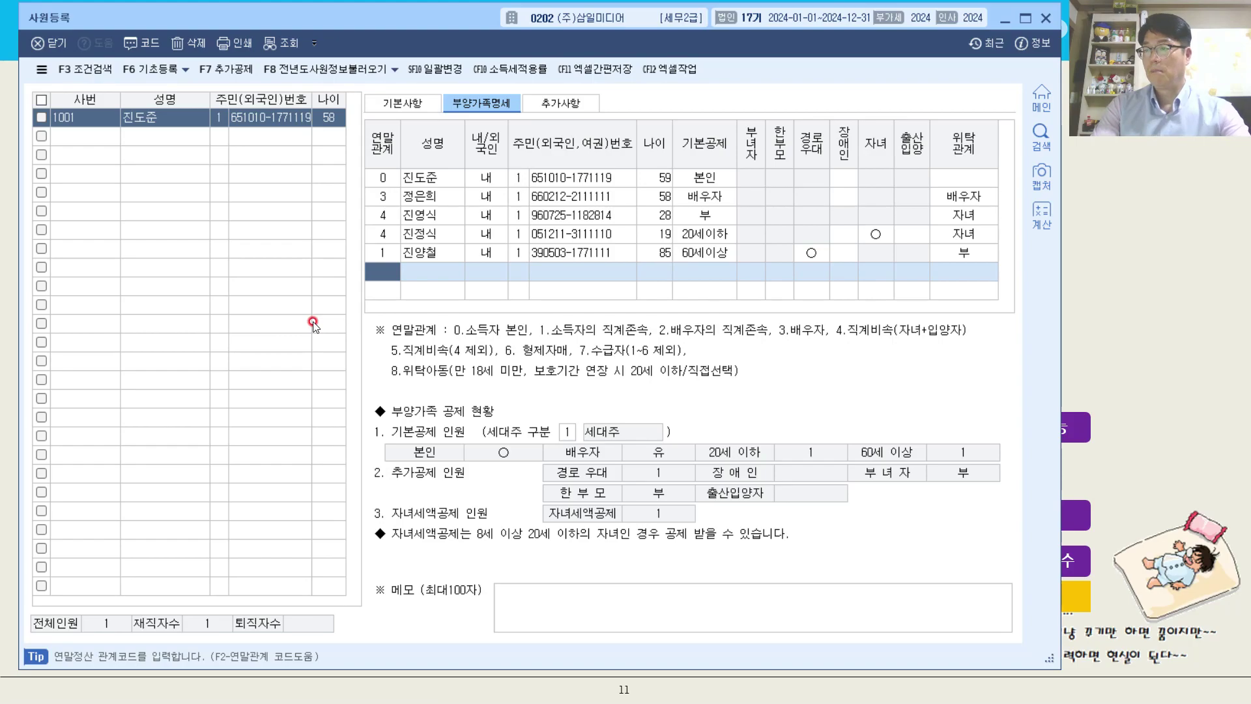
# Add a dependent row with 연말관계 1 (소득자의 직계존속) and enter the mother's name with number type 1.
pyautogui.press('F2')
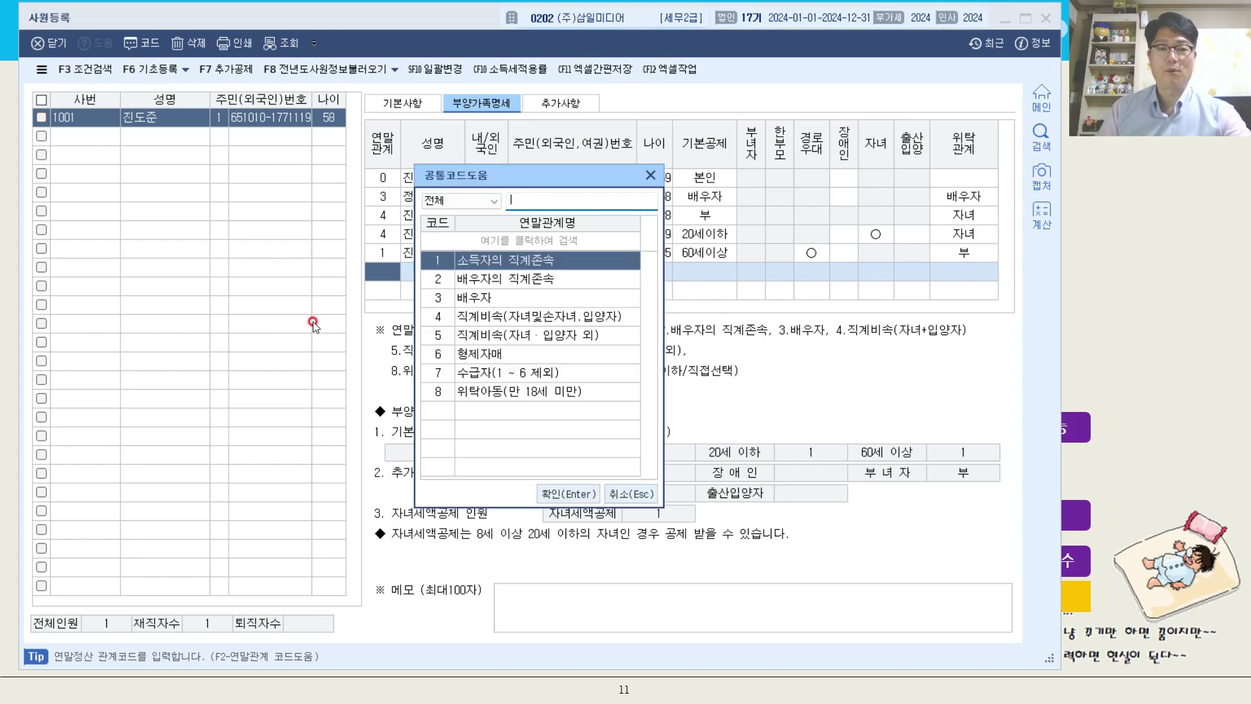
pyautogui.doubleClick(481, 261)
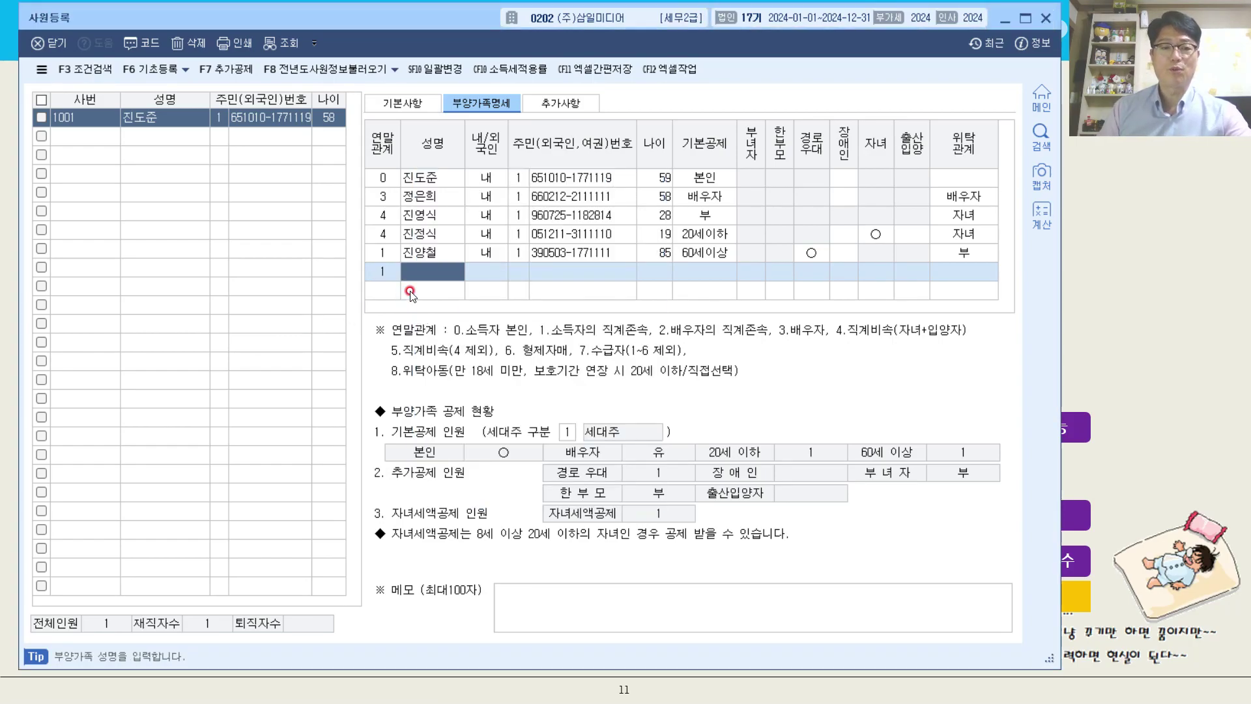
pyautogui.press('Return')
pyautogui.press('Return')
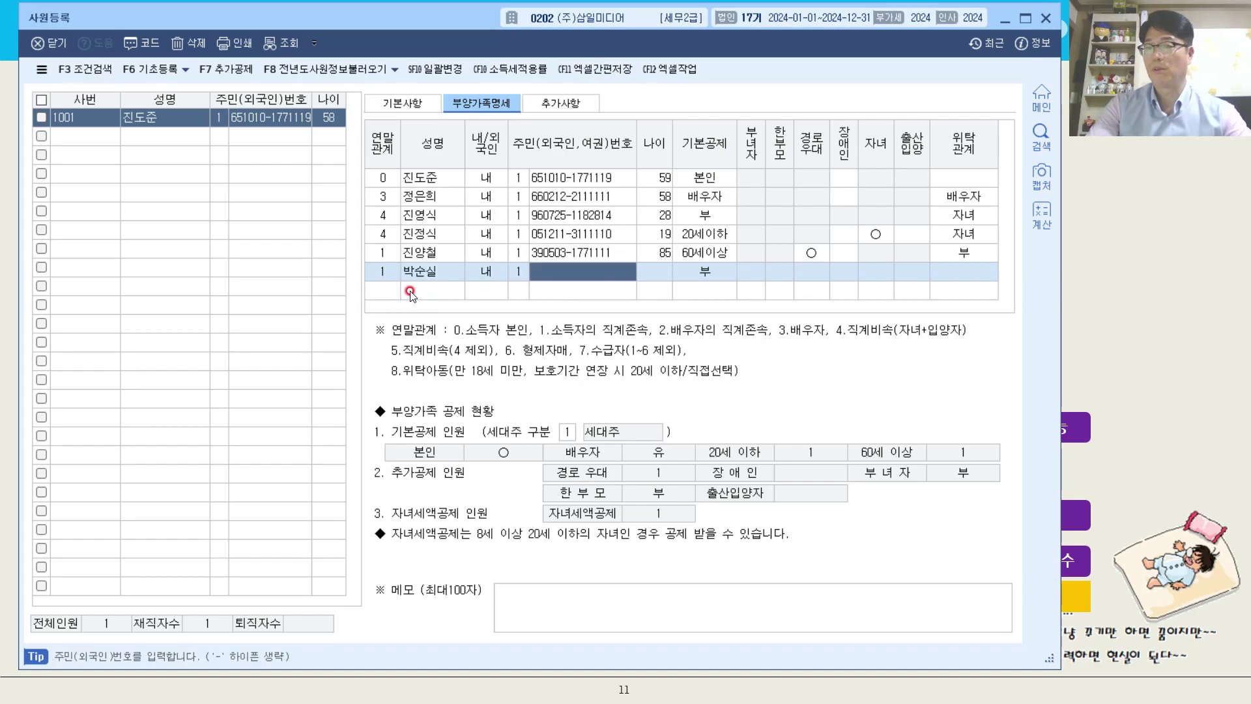
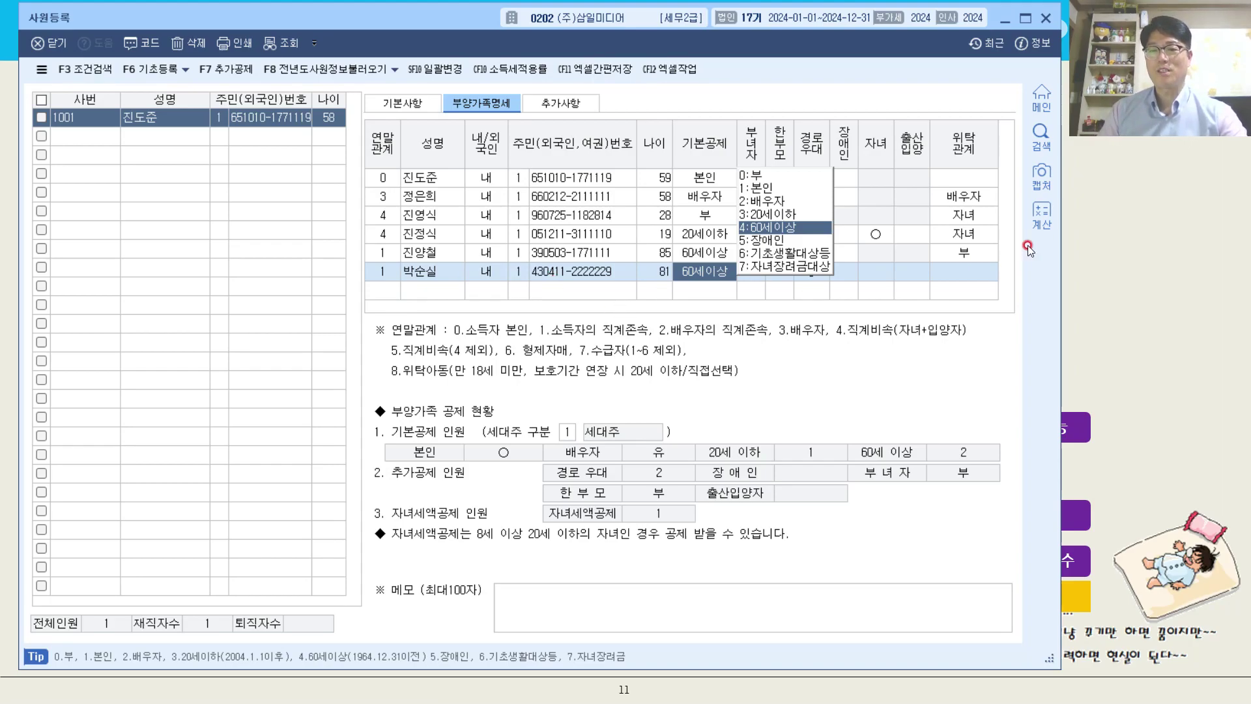
# Set the mother's 위탁관계 to 모.
pyautogui.click(977, 274)
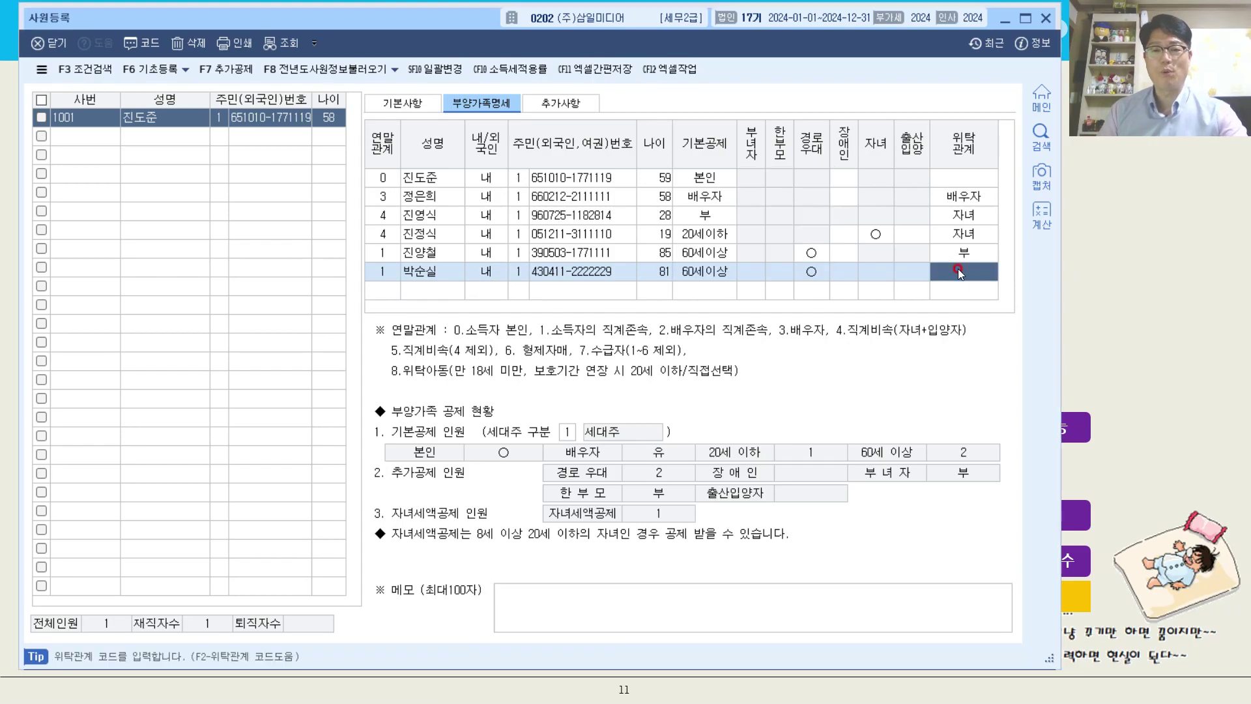
pyautogui.press('F2')
pyautogui.doubleClick(525, 297)
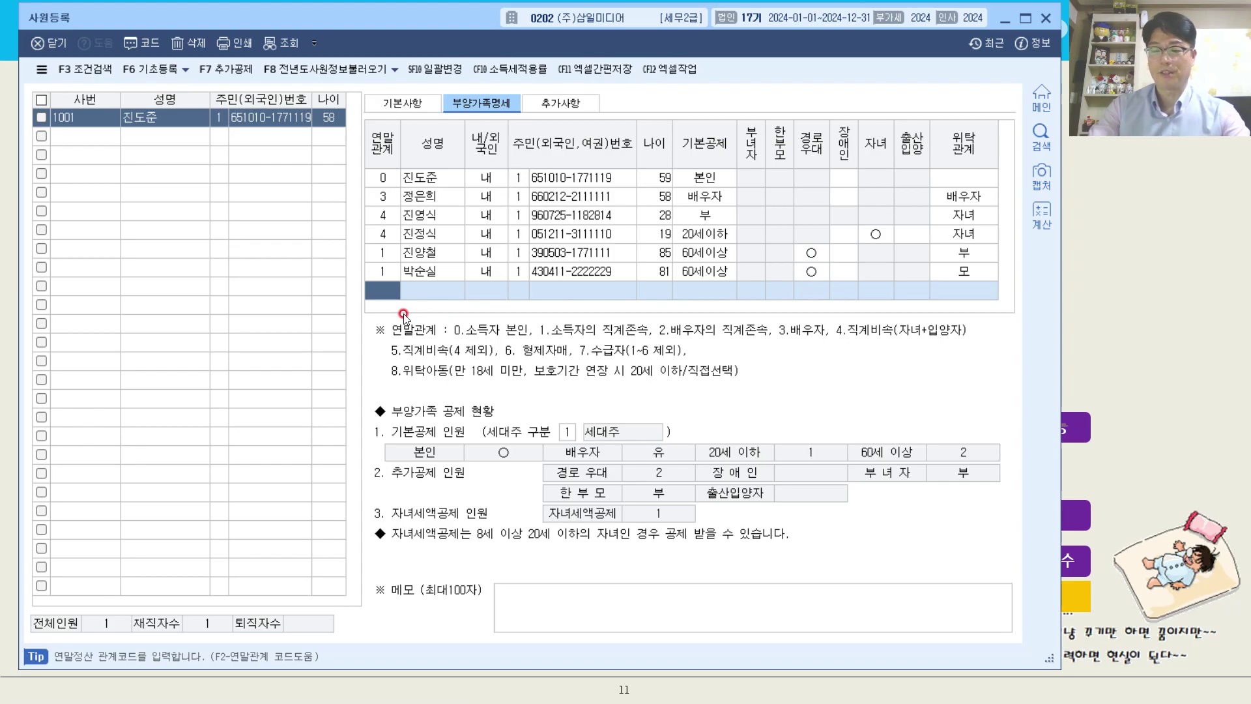
# Add a dependent row with 연말관계 6 (형제자매) and enter the sibling's name with 내/외국인 set to 내.
pyautogui.press('F2')
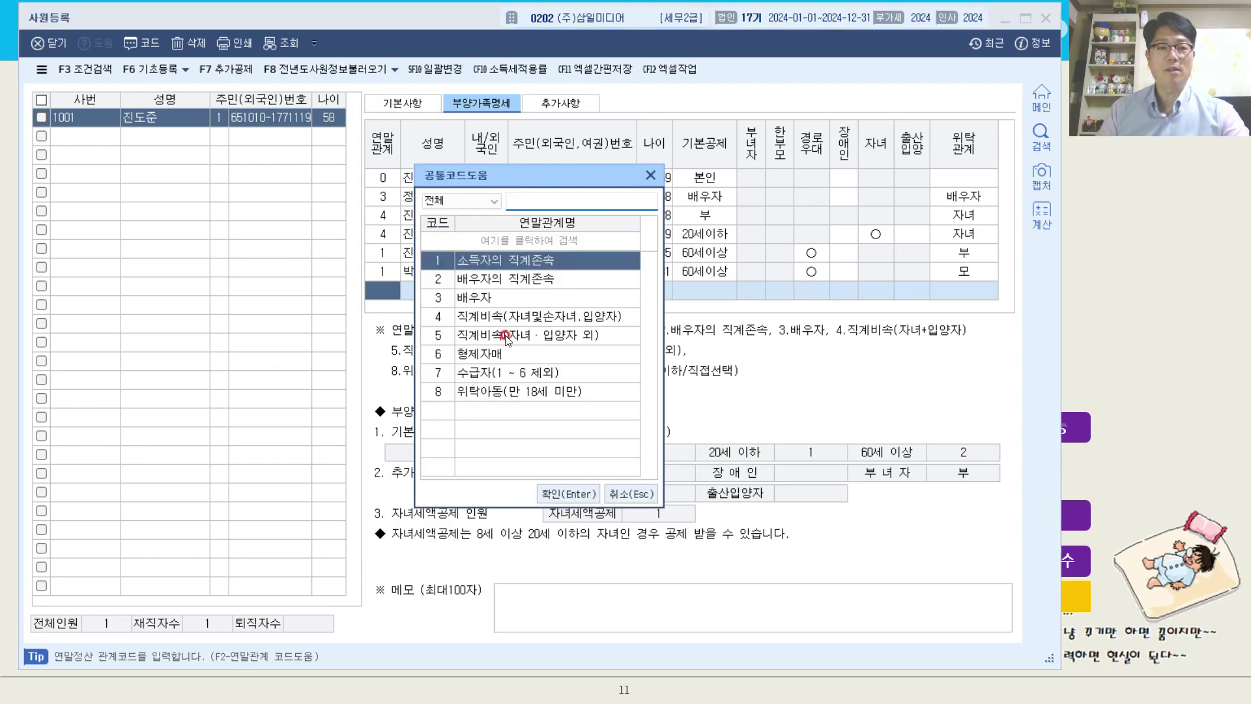
pyautogui.click(511, 351)
pyautogui.doubleClick(512, 352)
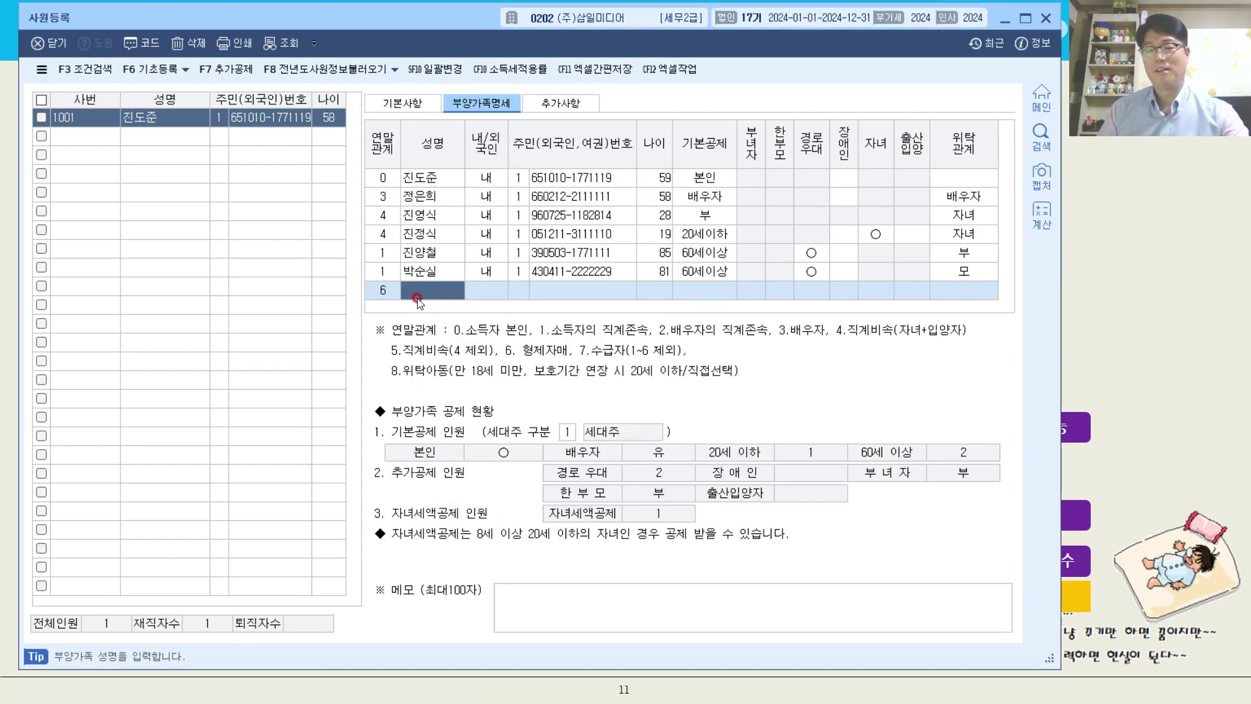
pyautogui.press('Return')
# Enter the sibling's resident registration number with number type 1 (주민등록번호).
pyautogui.press('Return')
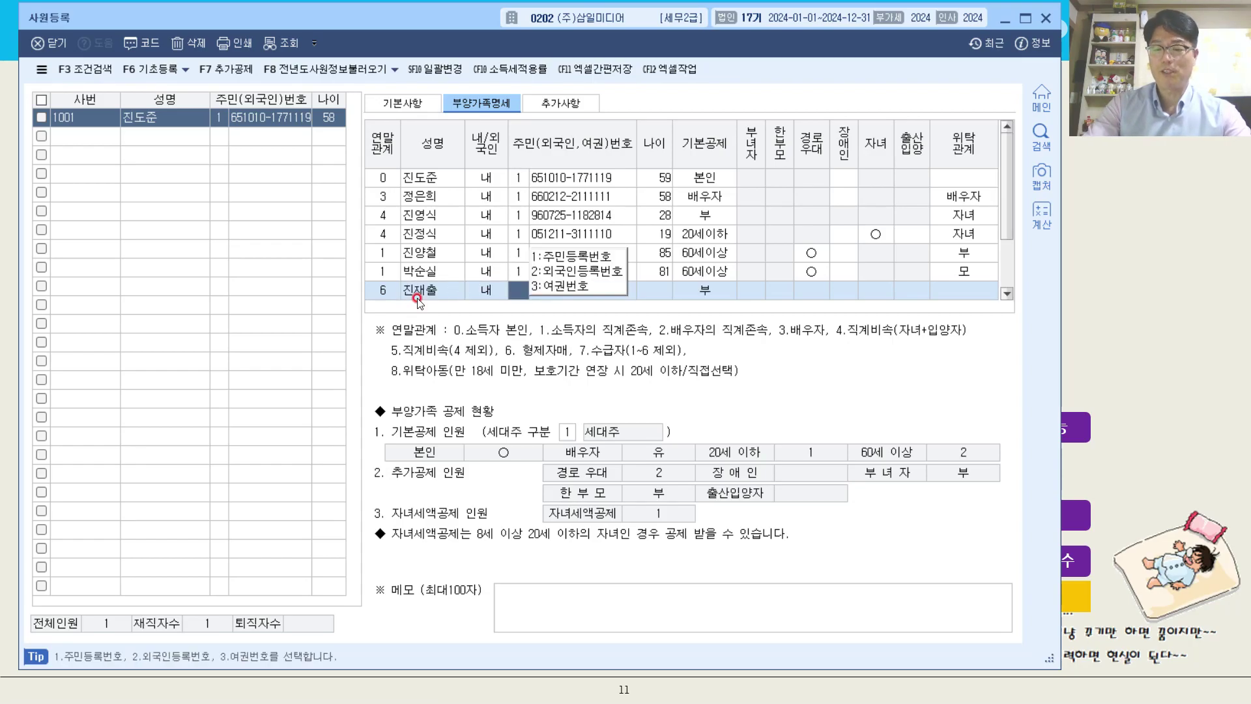
pyautogui.press('Return')
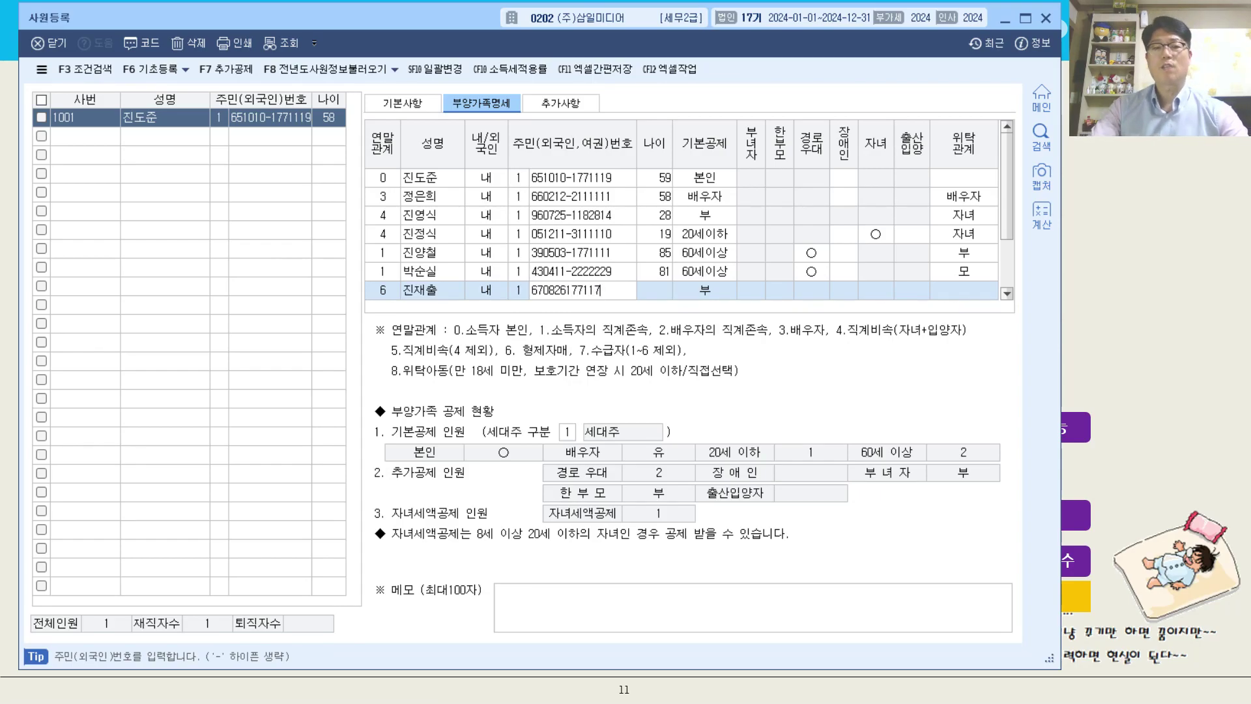
pyautogui.press('Return')
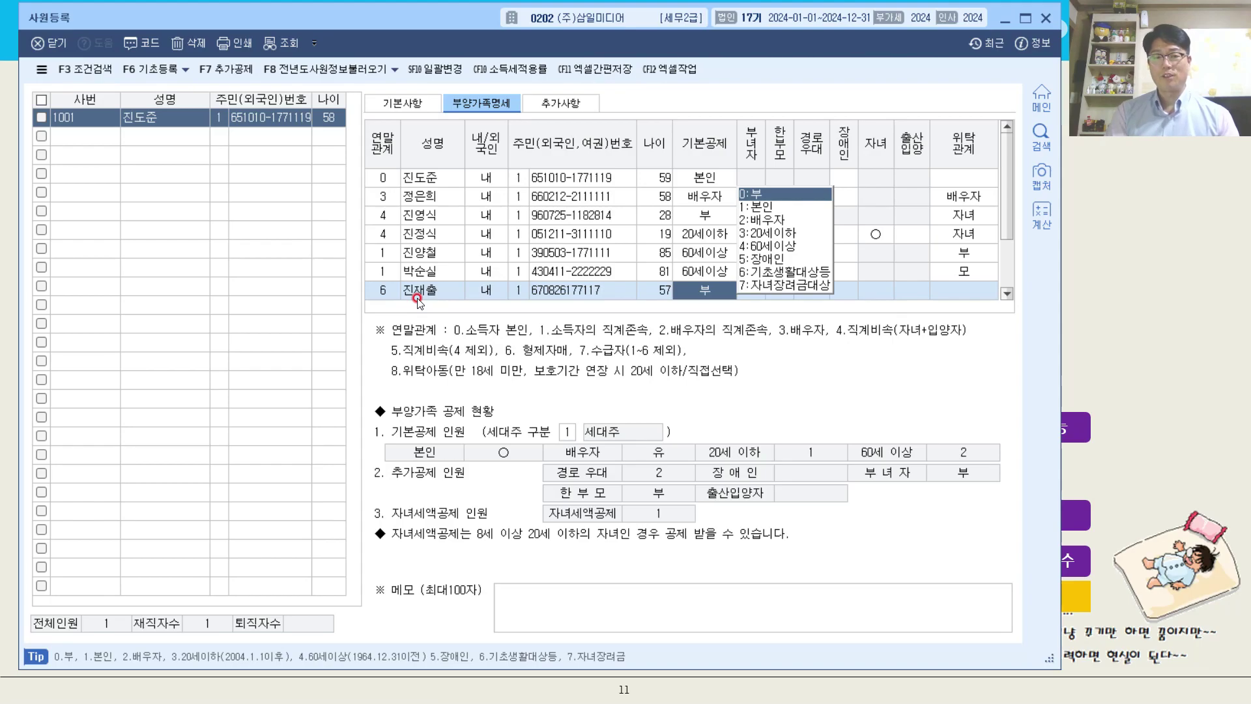
# Correct the spelling of the sibling's name in the 연말관계 6 row.
pyautogui.click(443, 304)
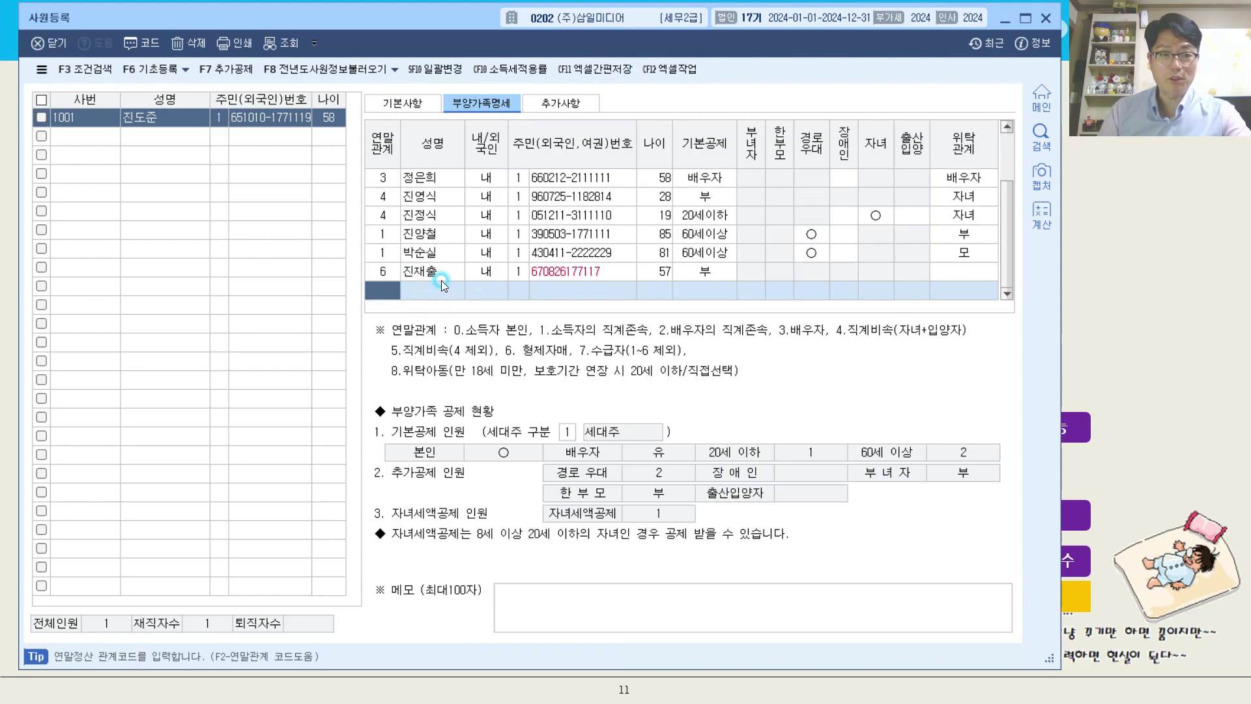
pyautogui.click(441, 260)
pyautogui.click(441, 269)
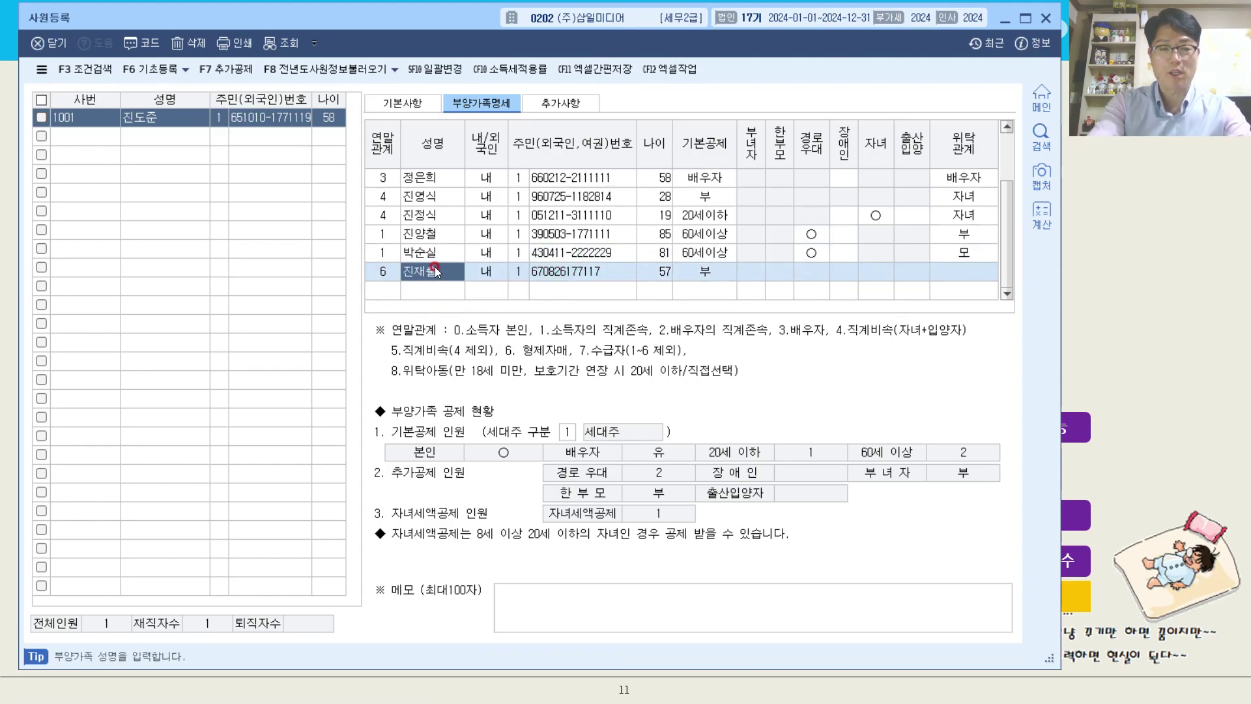
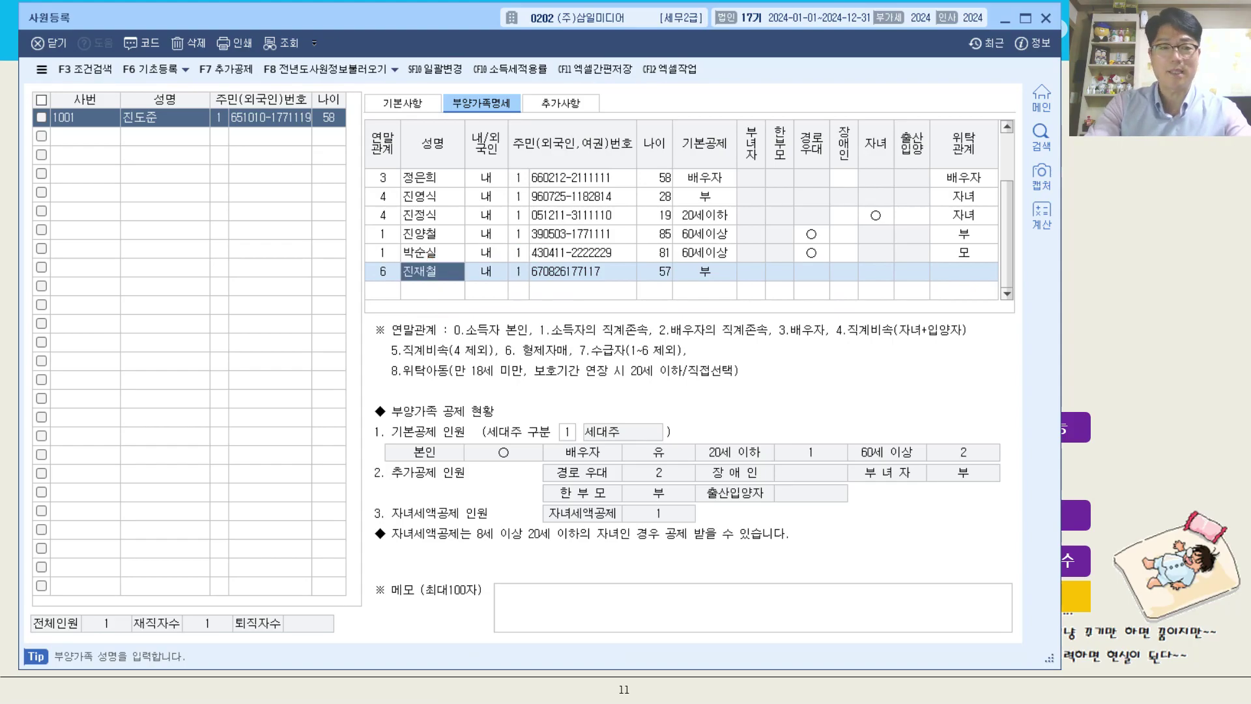
# Re-enter the sibling's resident registration number in full to match the exercise data.
pyautogui.press('Return')
pyautogui.press('Return')
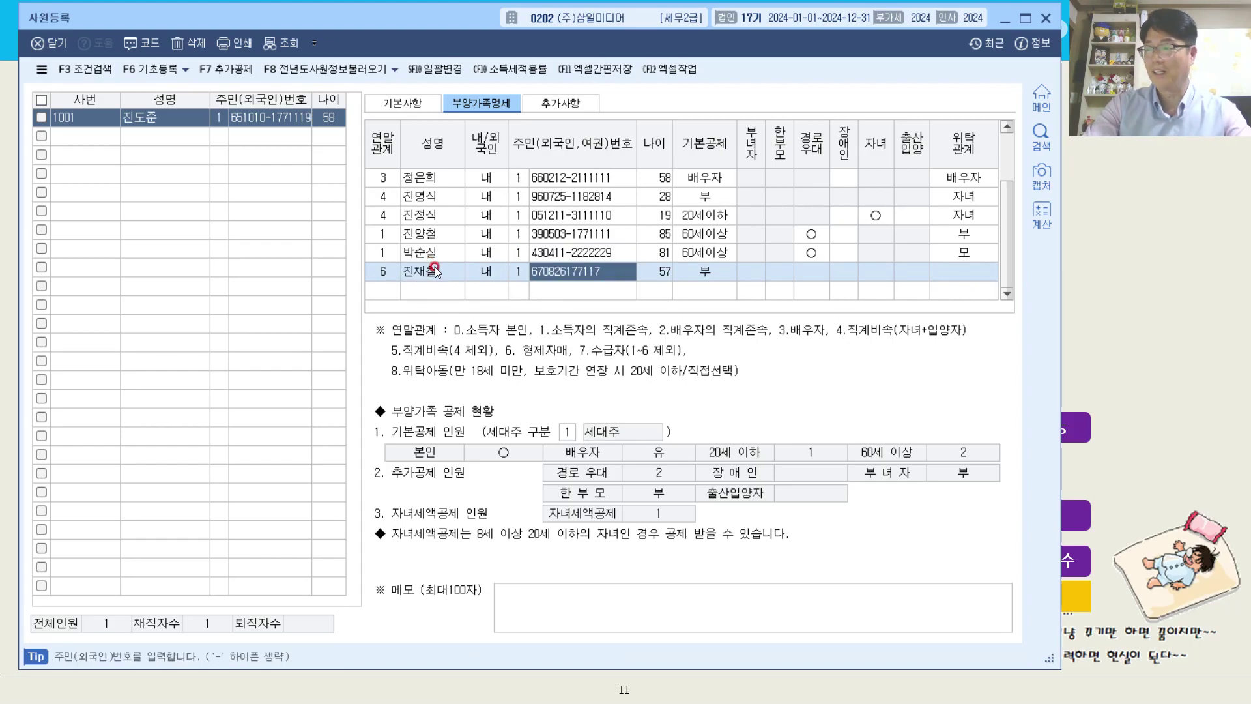
pyautogui.press('Return')
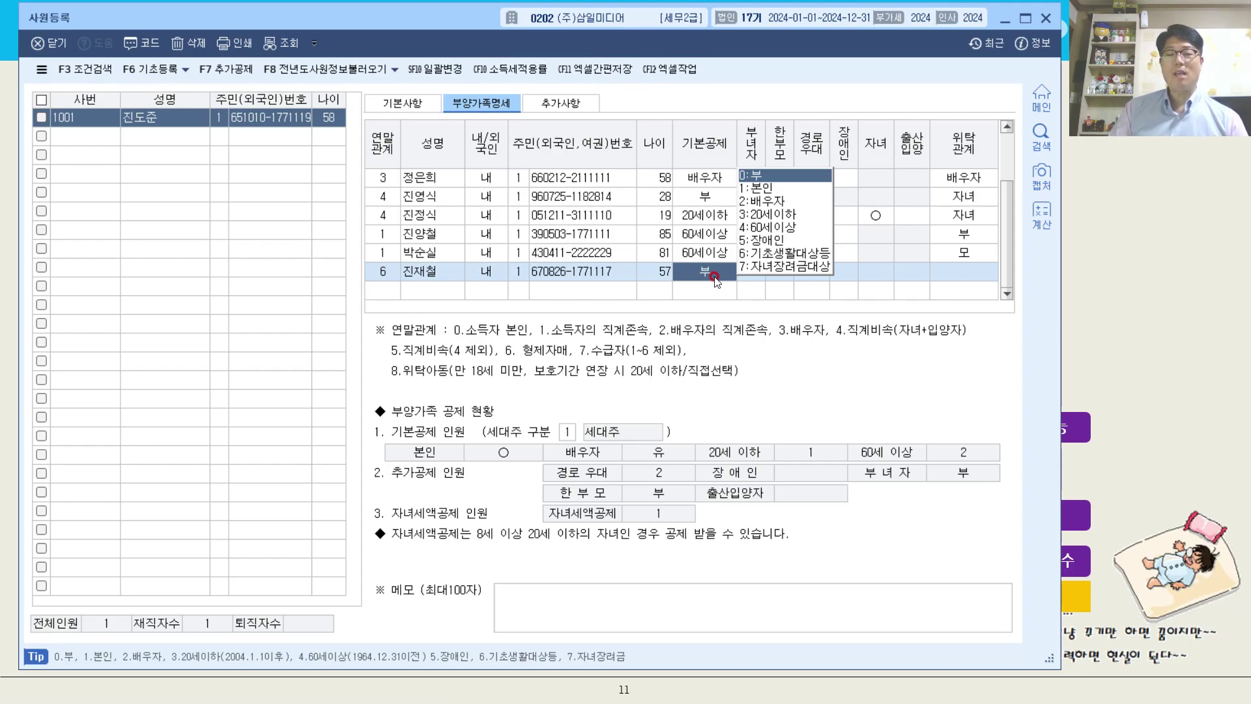
# Set the sibling's 기본공제 to 장애인 with disability type 1 (장애인복지법), and choose 제 as the 위탁관계.
pyautogui.click(776, 241)
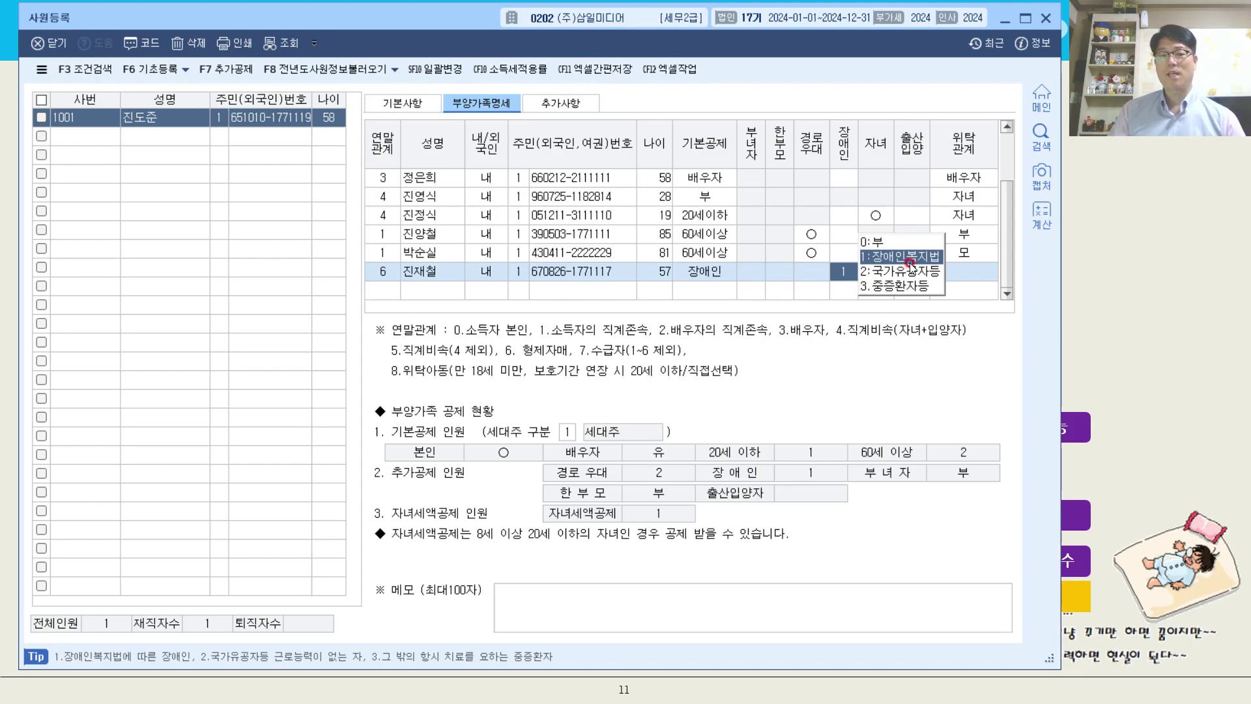
pyautogui.click(967, 272)
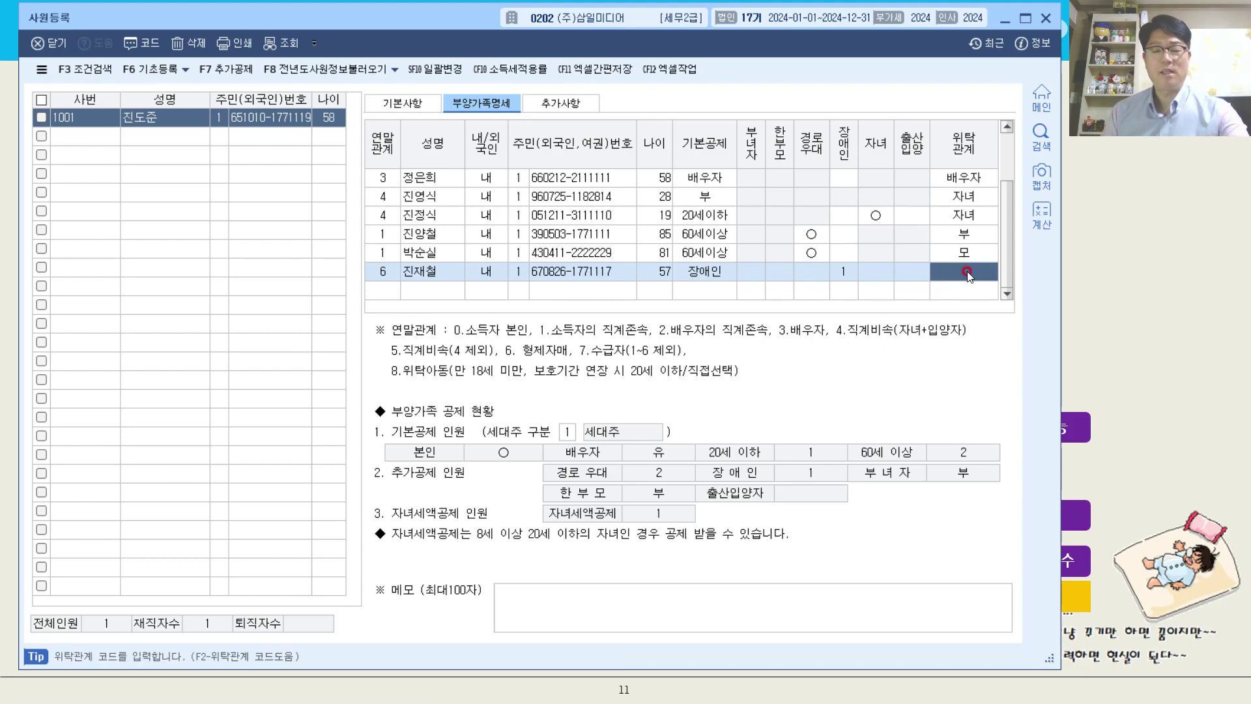
pyautogui.press('F2')
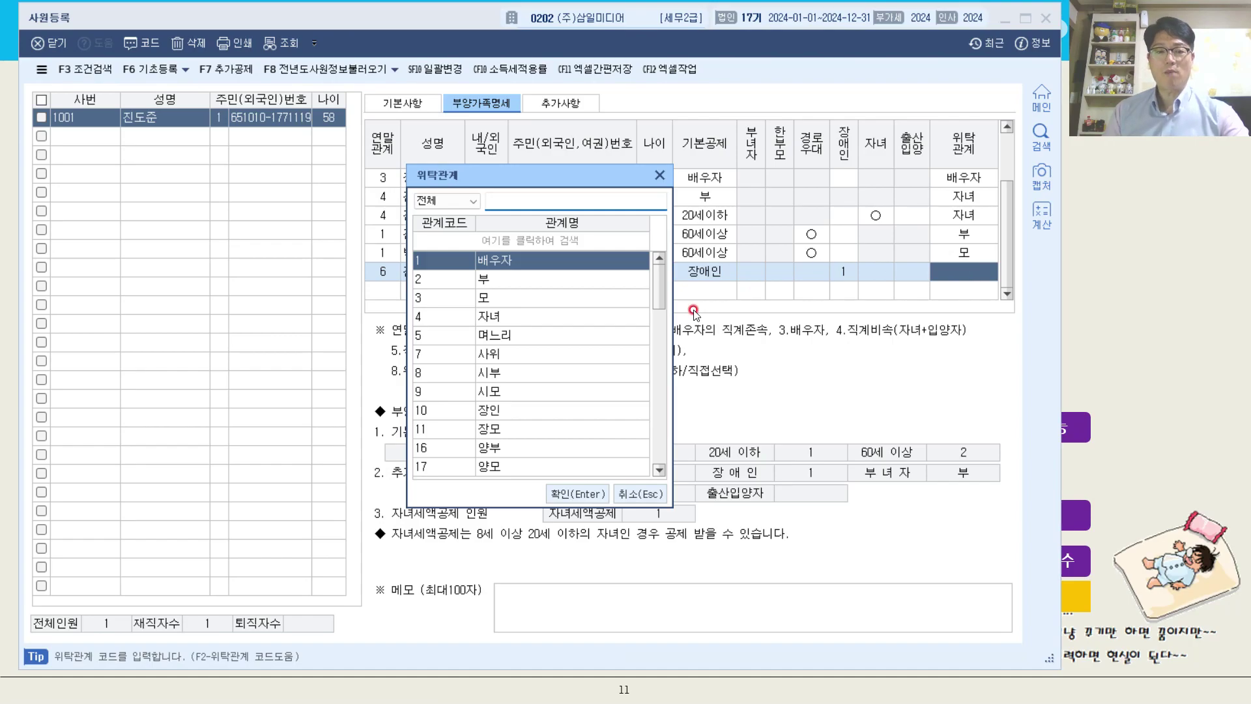
pyautogui.moveTo(660, 297); pyautogui.dragTo(662, 317)
pyautogui.click(515, 409)
pyautogui.press('Return')
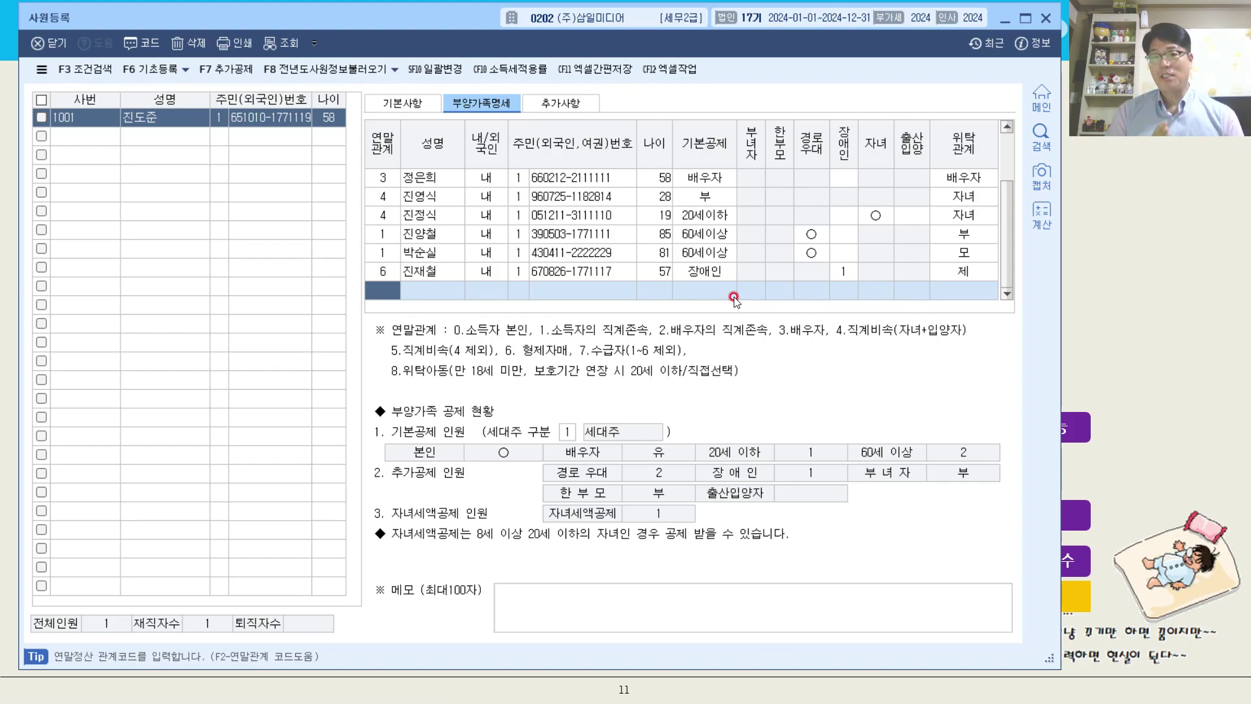
# Review the 기본공제 choices in the younger child's and the disabled sibling's rows, and return to the lecture slides.
pyautogui.click(697, 215)
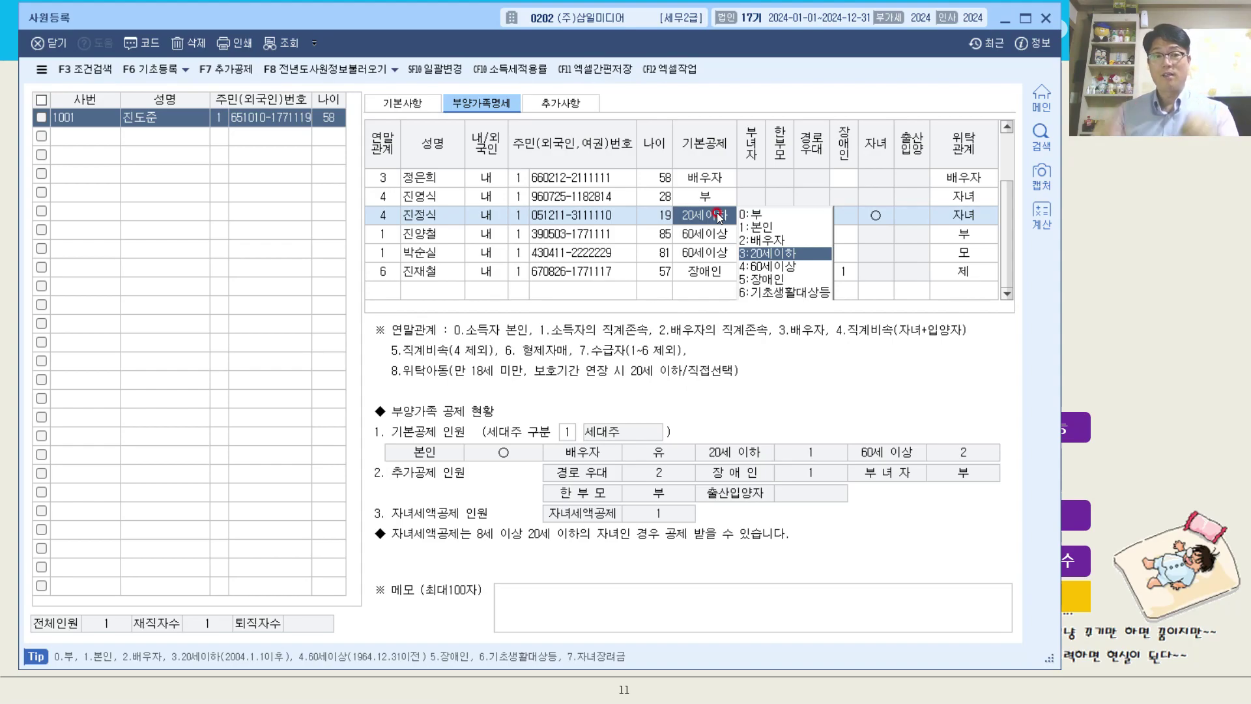
pyautogui.click(712, 274)
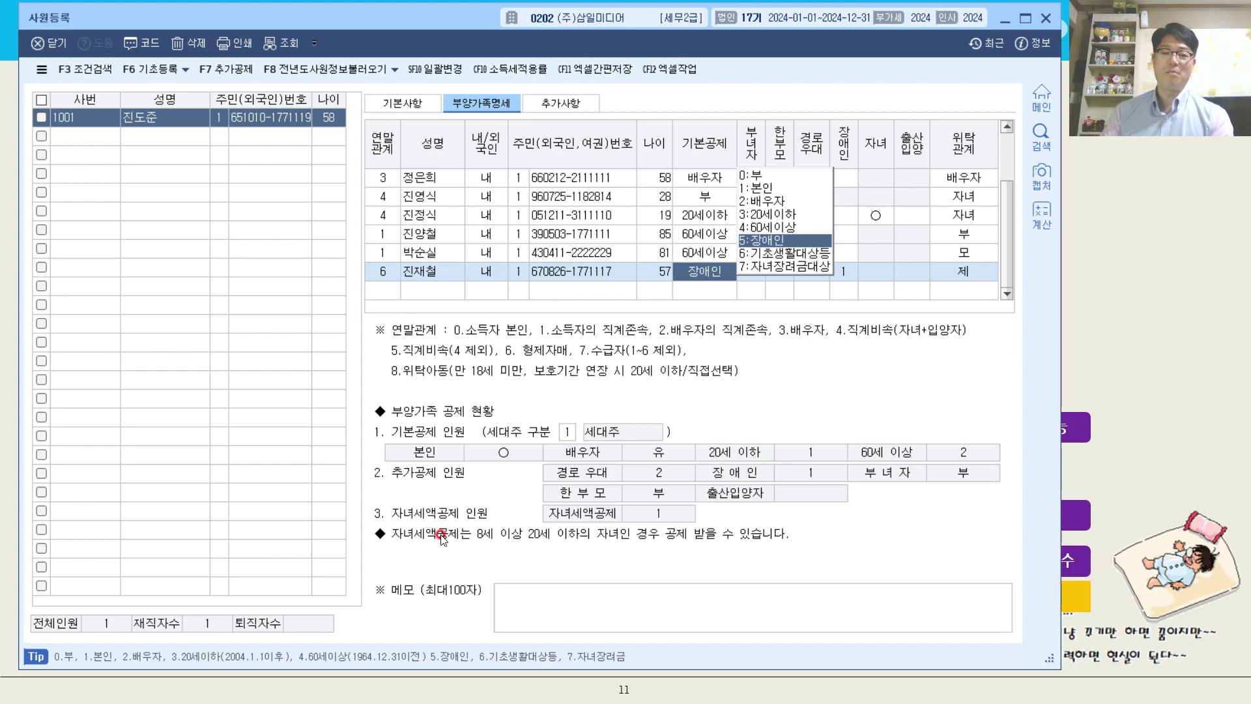
pyautogui.click(1144, 366)
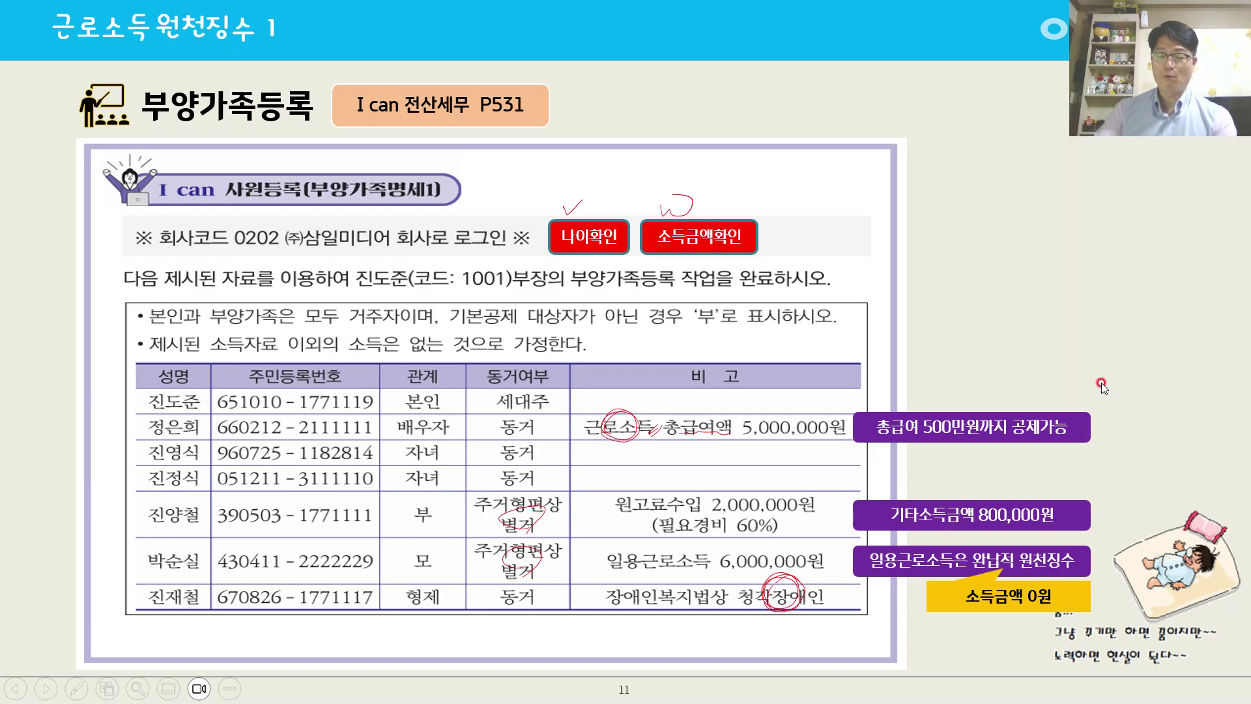
pyautogui.click(1101, 382)
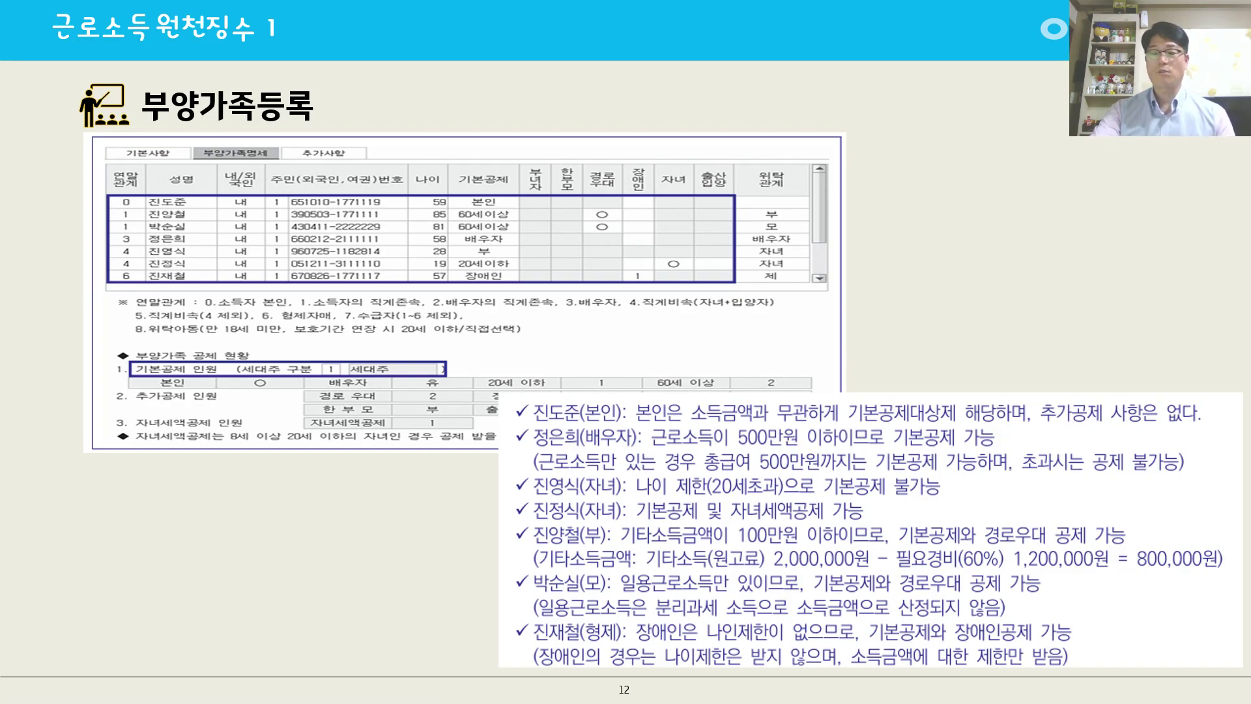
pyautogui.press('Right')
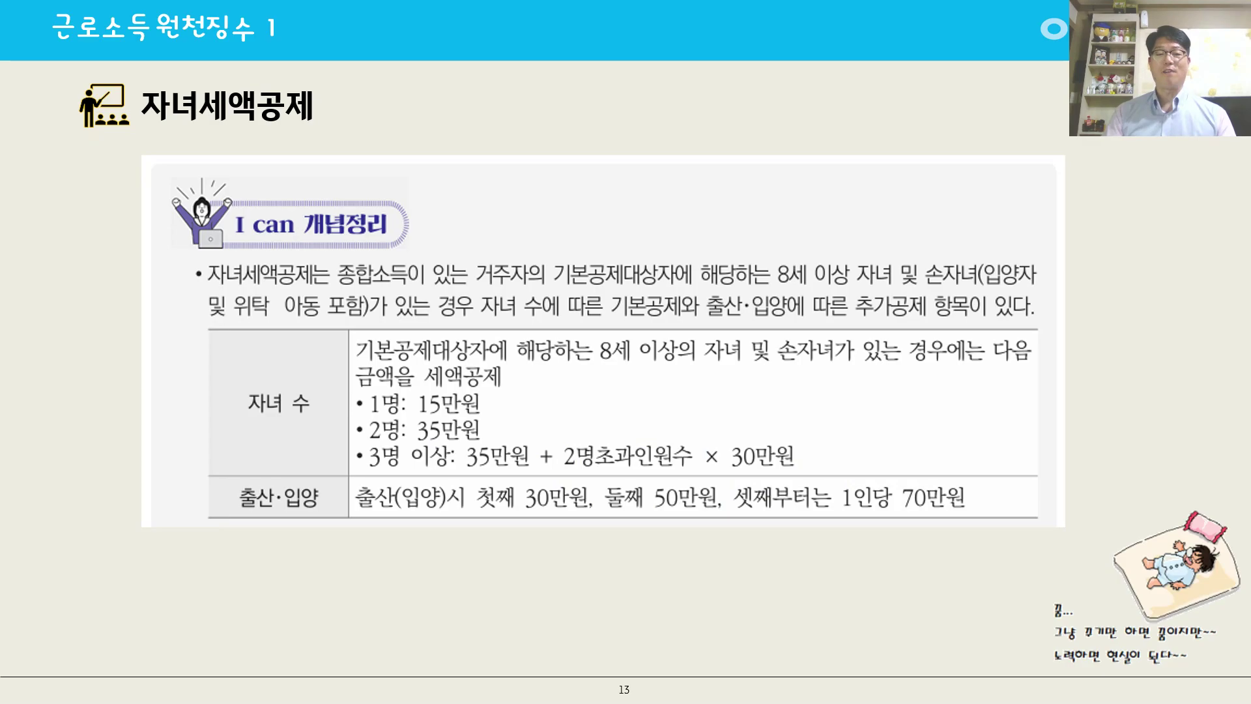
pyautogui.moveTo(253, 402); pyautogui.dragTo(264, 420)
pyautogui.moveTo(287, 482)
pyautogui.mouseDown()
pyautogui.moveTo(265, 486)
pyautogui.moveTo(281, 487)
pyautogui.mouseUp()
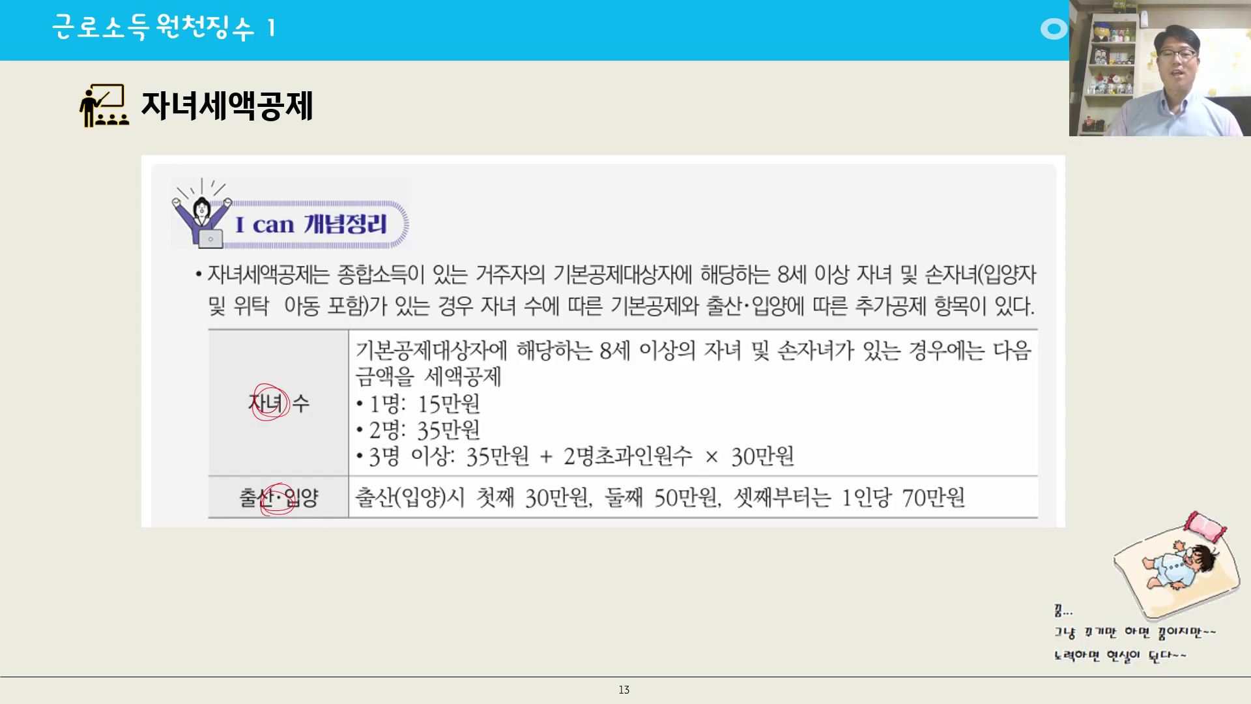
pyautogui.press('Right')
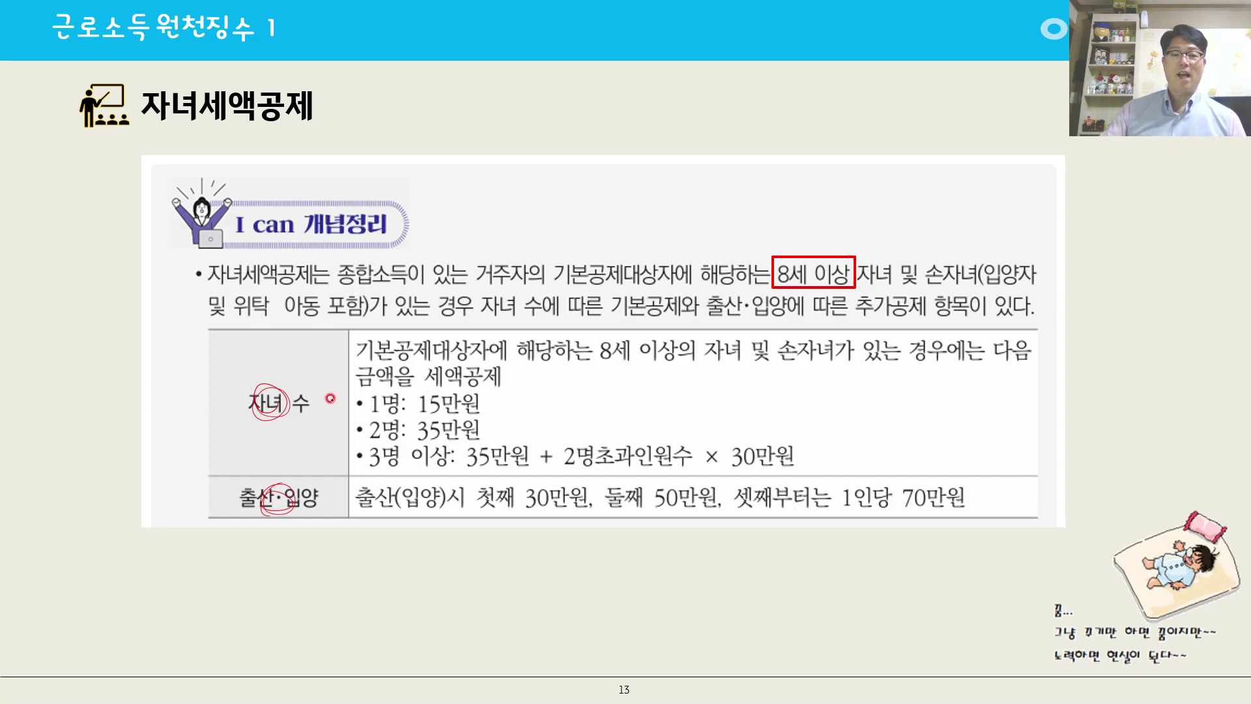
pyautogui.moveTo(445, 386)
pyautogui.mouseDown()
pyautogui.moveTo(456, 401)
pyautogui.moveTo(437, 417)
pyautogui.moveTo(453, 433)
pyautogui.moveTo(424, 431)
pyautogui.moveTo(456, 424)
pyautogui.moveTo(498, 461)
pyautogui.mouseUp()
pyautogui.moveTo(775, 450)
pyautogui.mouseDown()
pyautogui.moveTo(753, 438)
pyautogui.moveTo(740, 466)
pyautogui.moveTo(772, 456)
pyautogui.mouseUp()
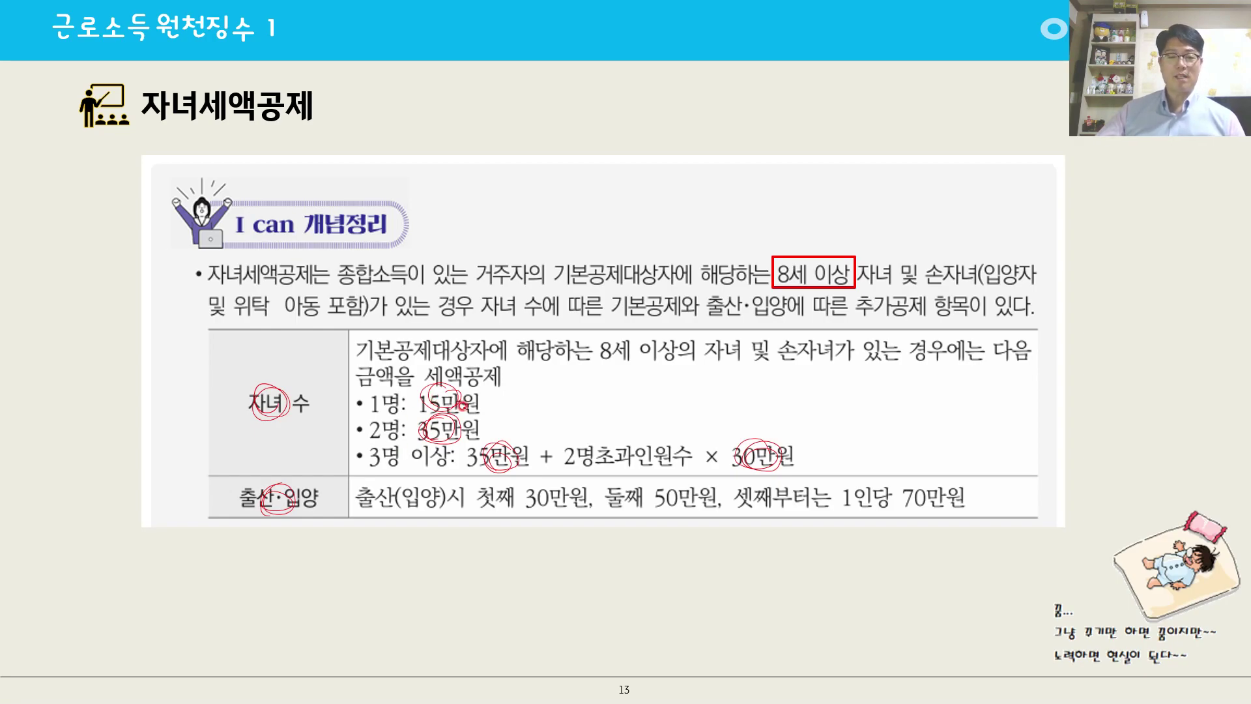
pyautogui.moveTo(555, 487); pyautogui.dragTo(582, 474)
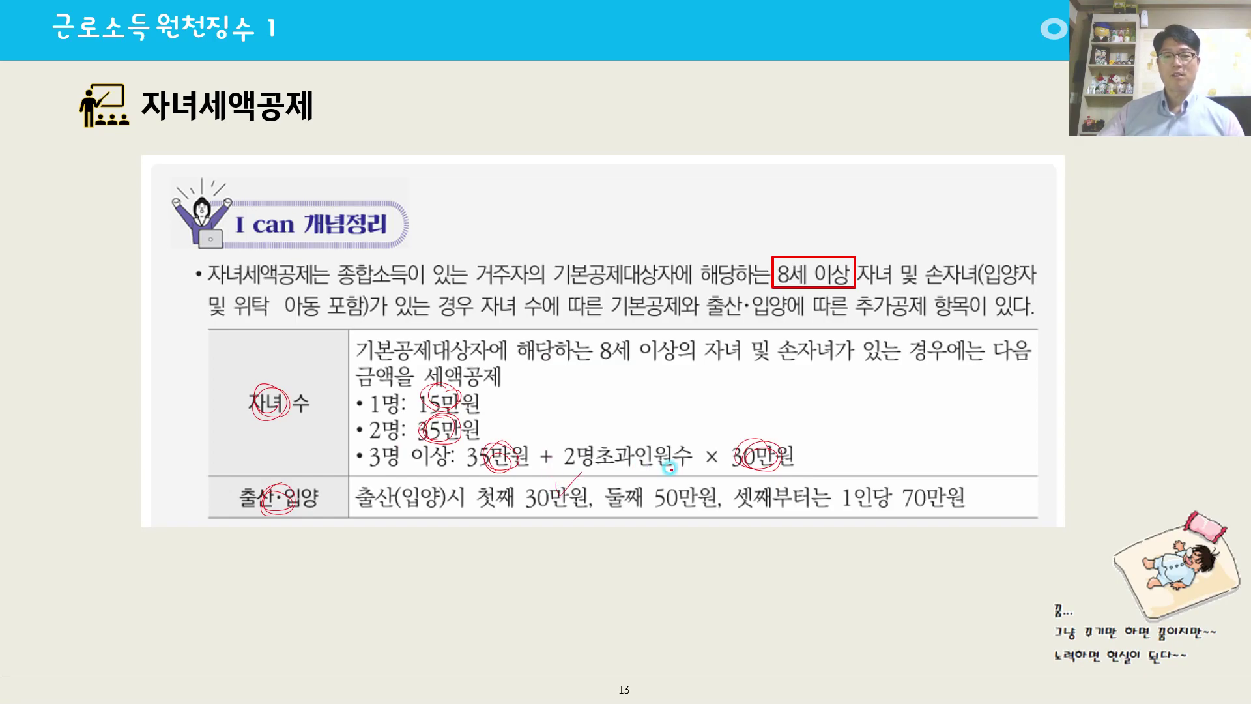
pyautogui.moveTo(671, 482); pyautogui.dragTo(698, 468)
pyautogui.moveTo(894, 482); pyautogui.dragTo(932, 470)
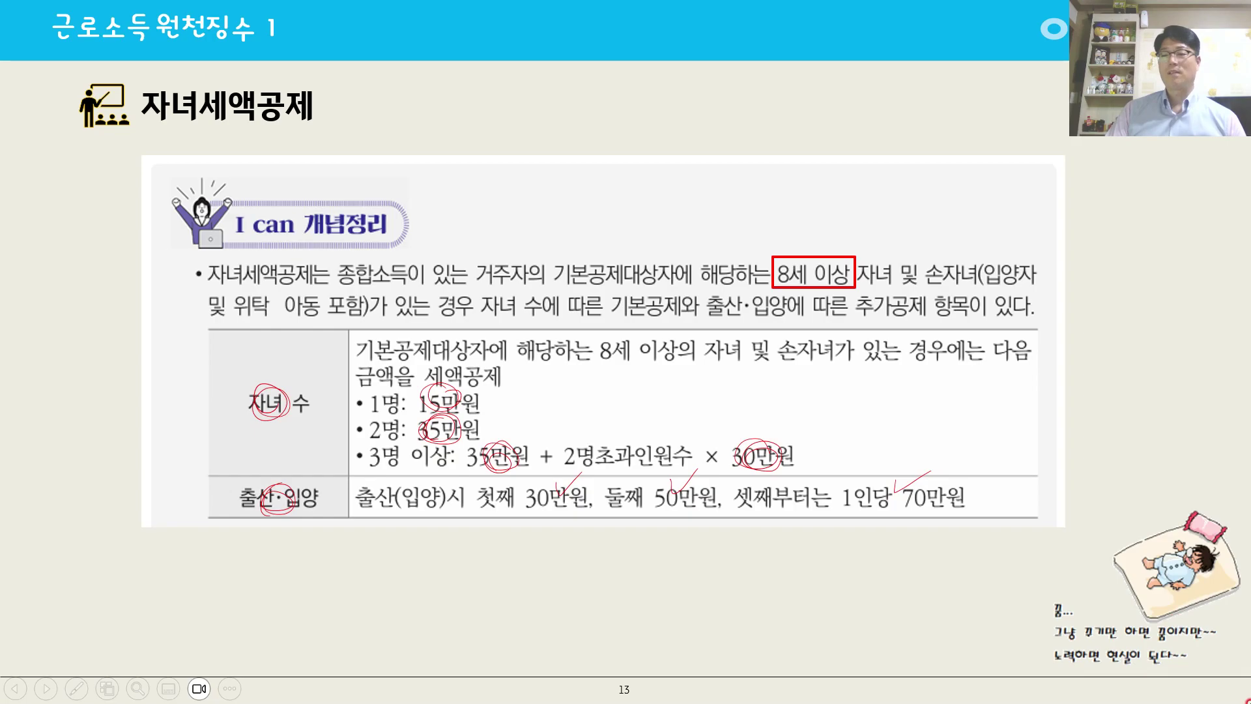
# Switch back to 사원등록 in KcLep and check the 자녀 tax credit setting in the younger child's row.
pyautogui.hotkey('alt', 'Tab')
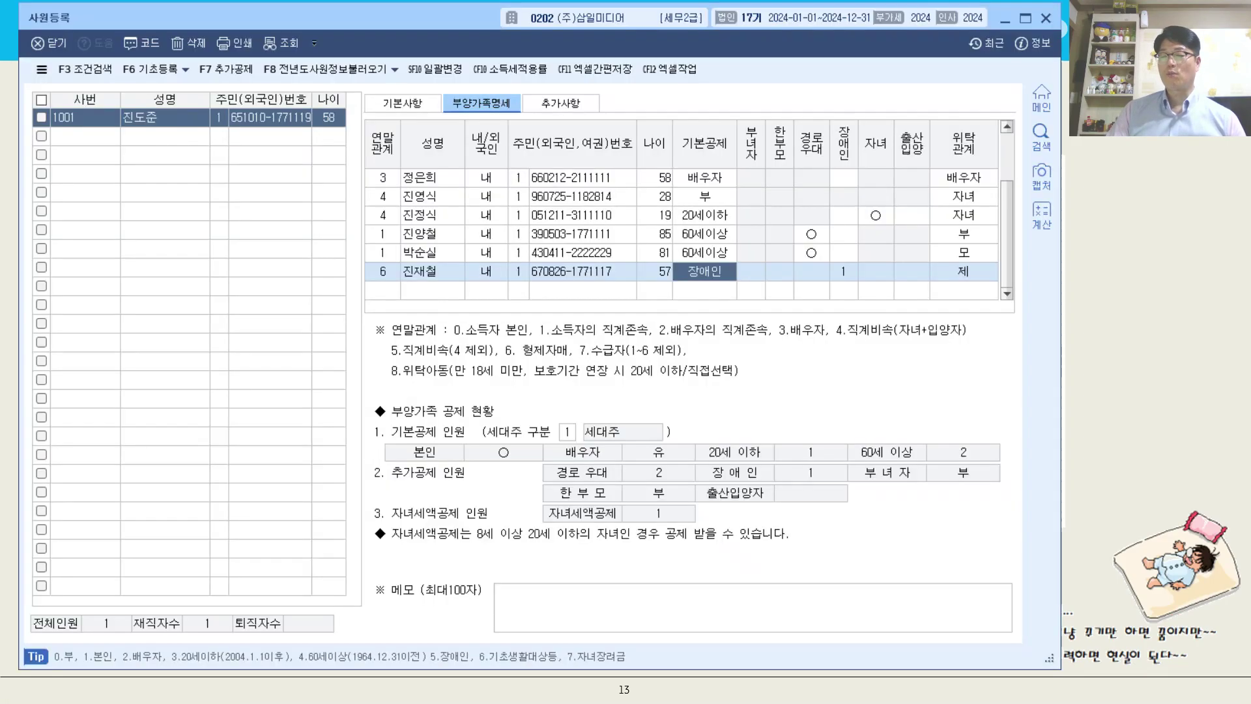
pyautogui.click(877, 214)
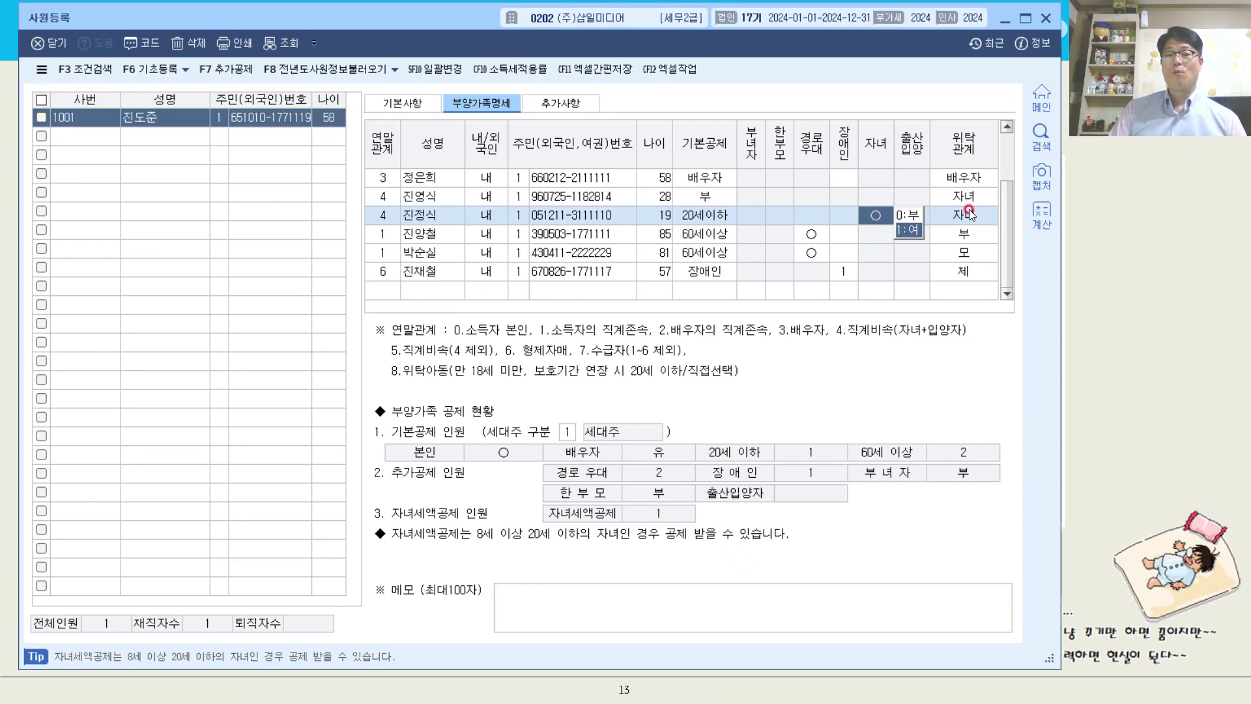
pyautogui.press('Return')
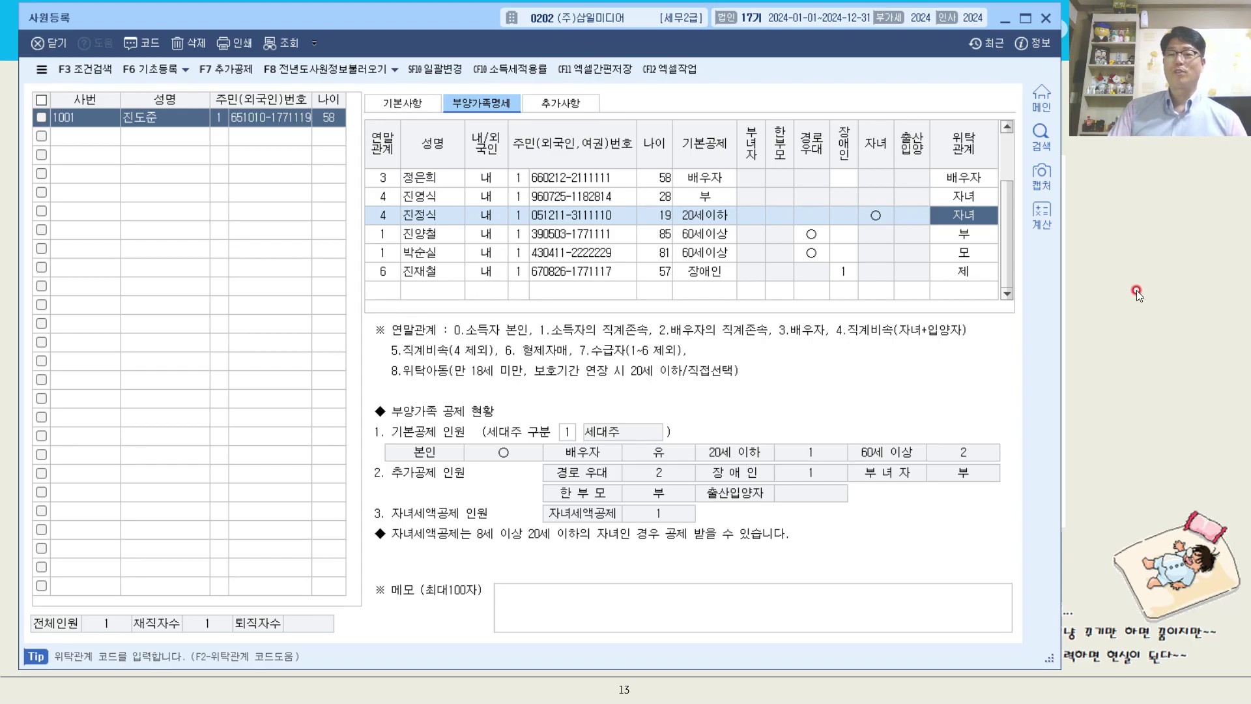
pyautogui.click(1174, 296)
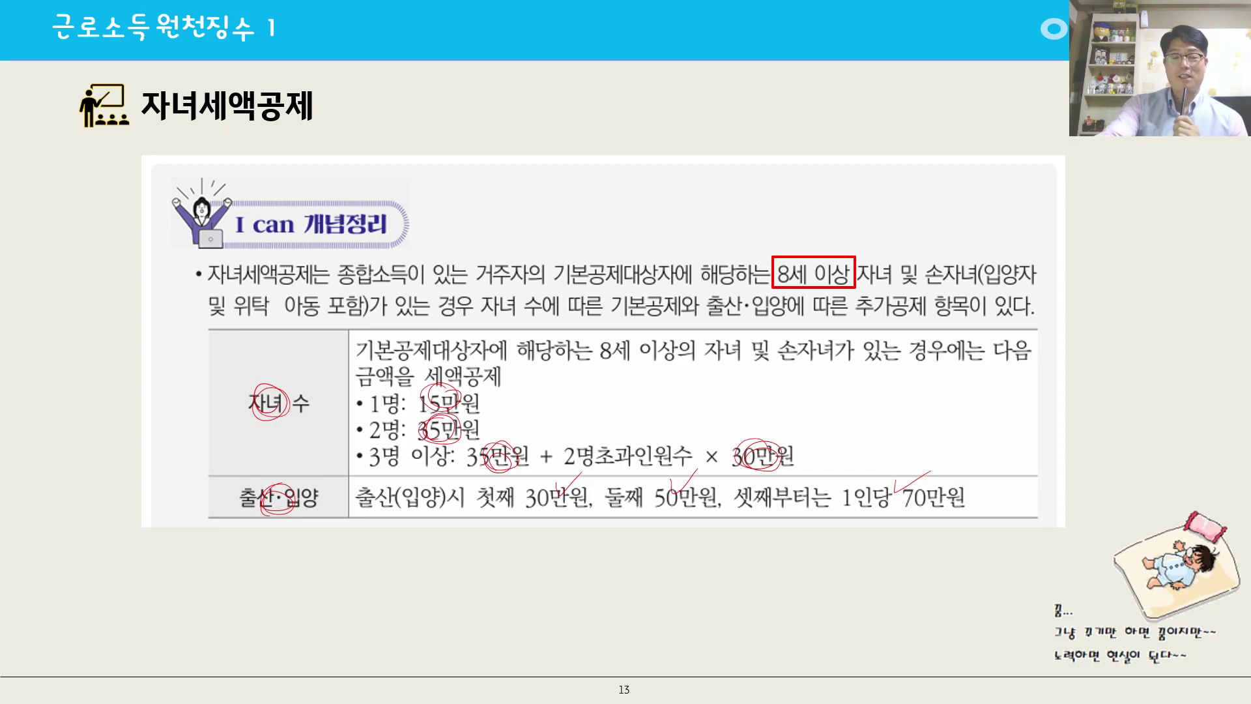
pyautogui.press('Right')
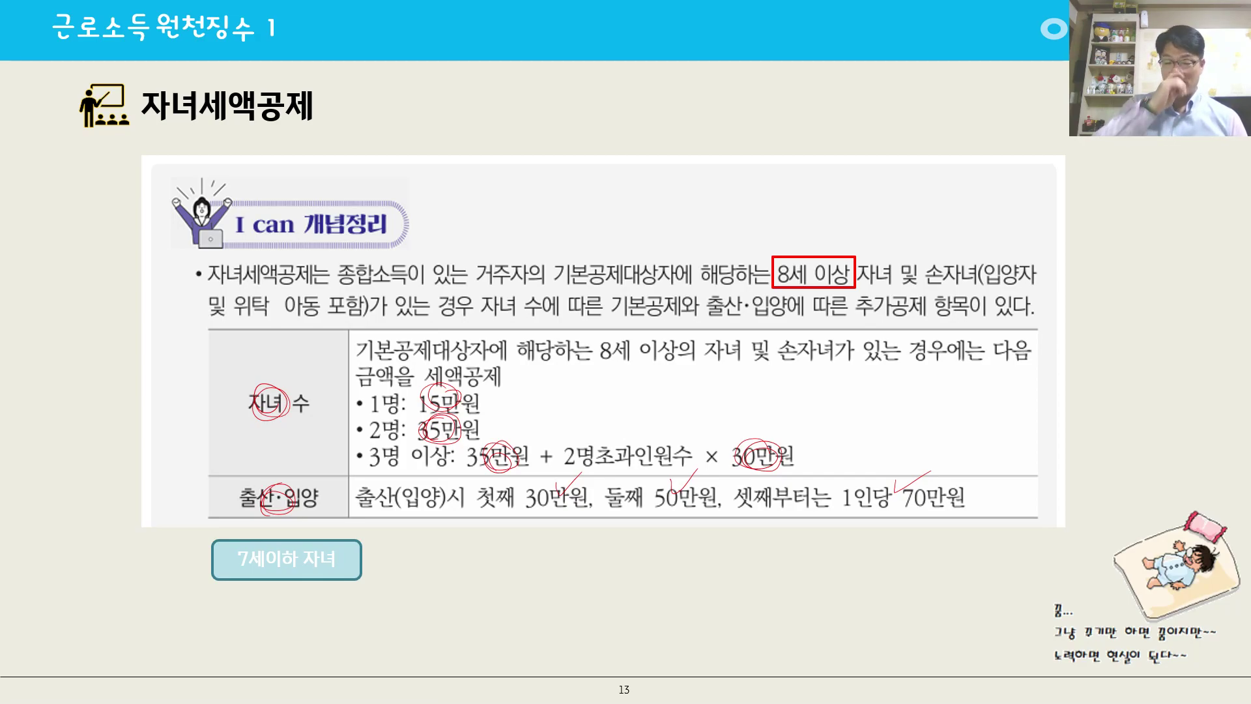
pyautogui.press('Right')
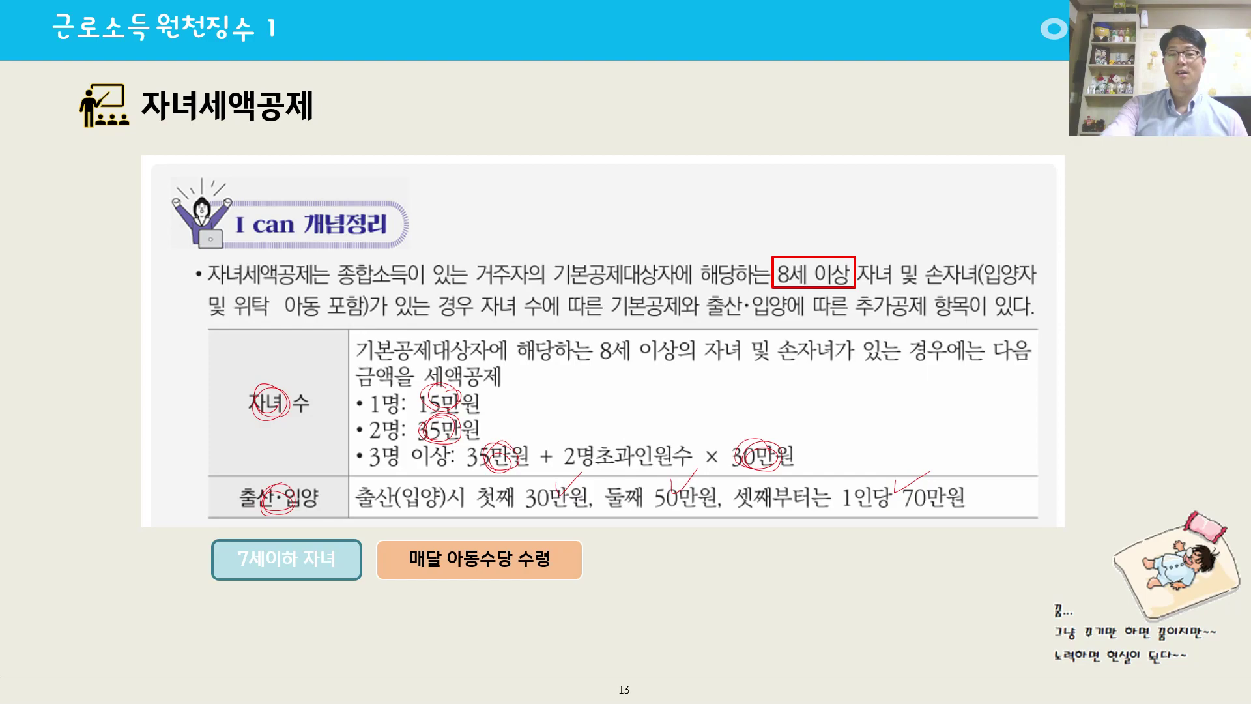
pyautogui.press('Right')
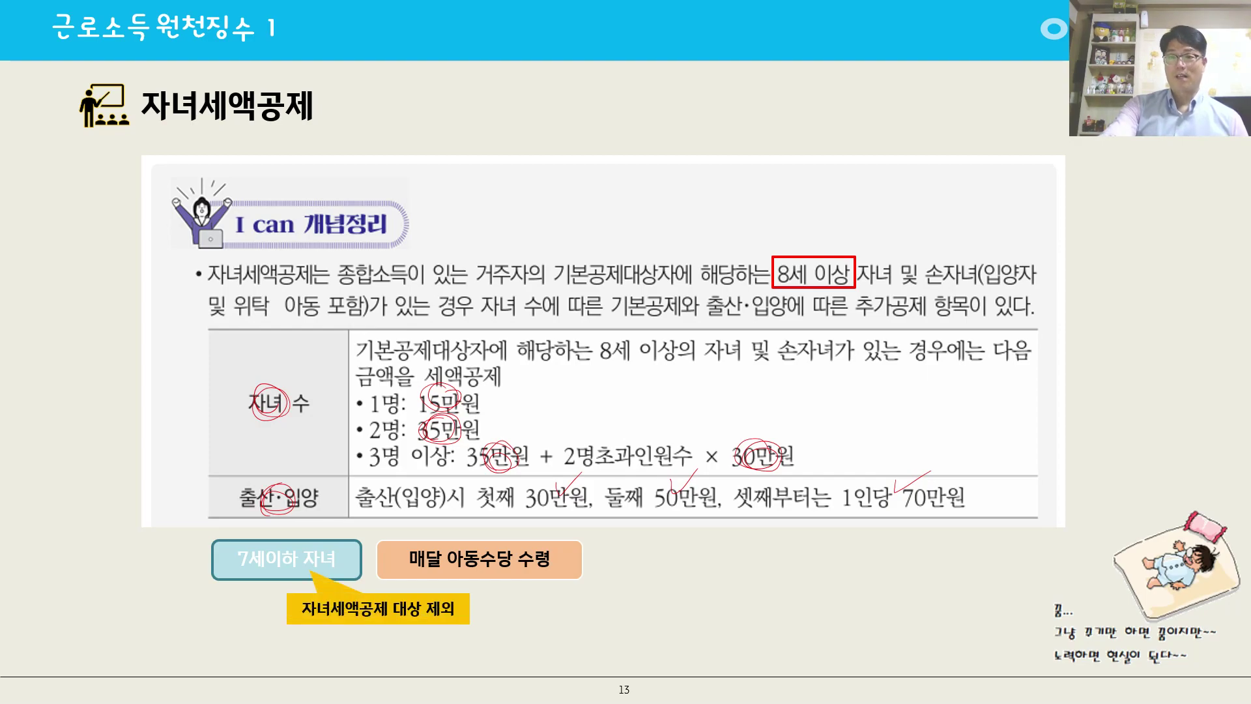
pyautogui.press('Right')
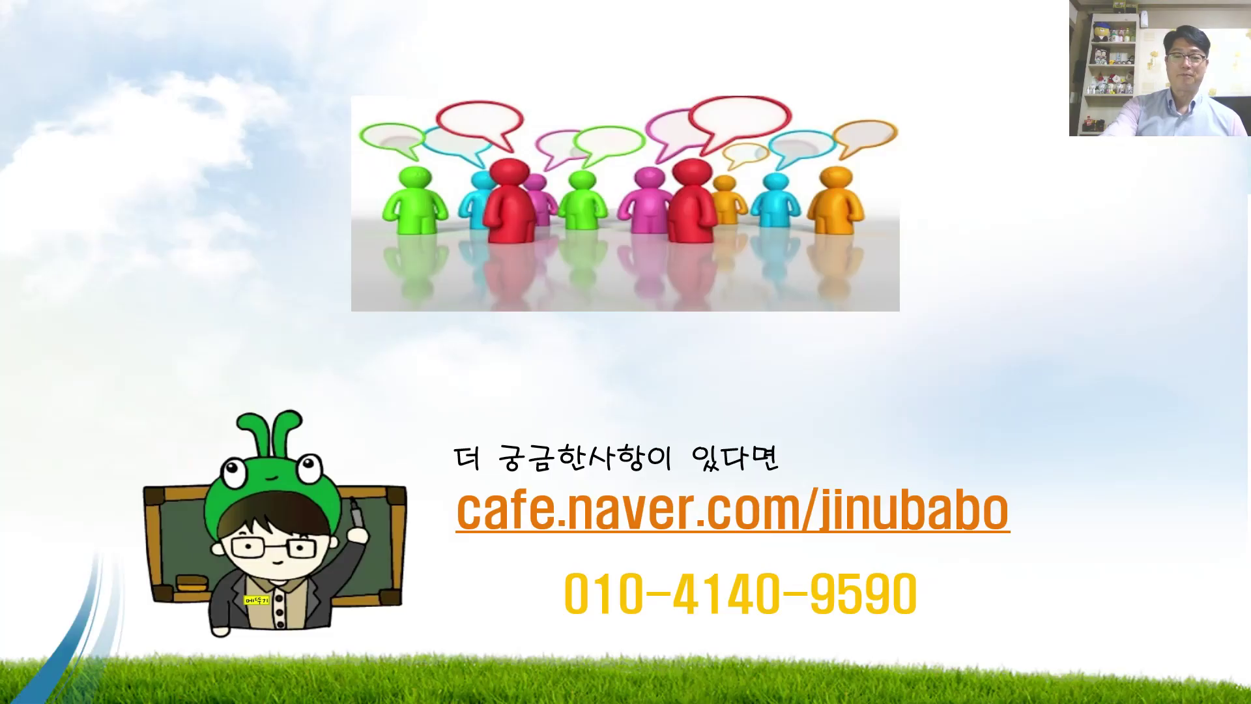